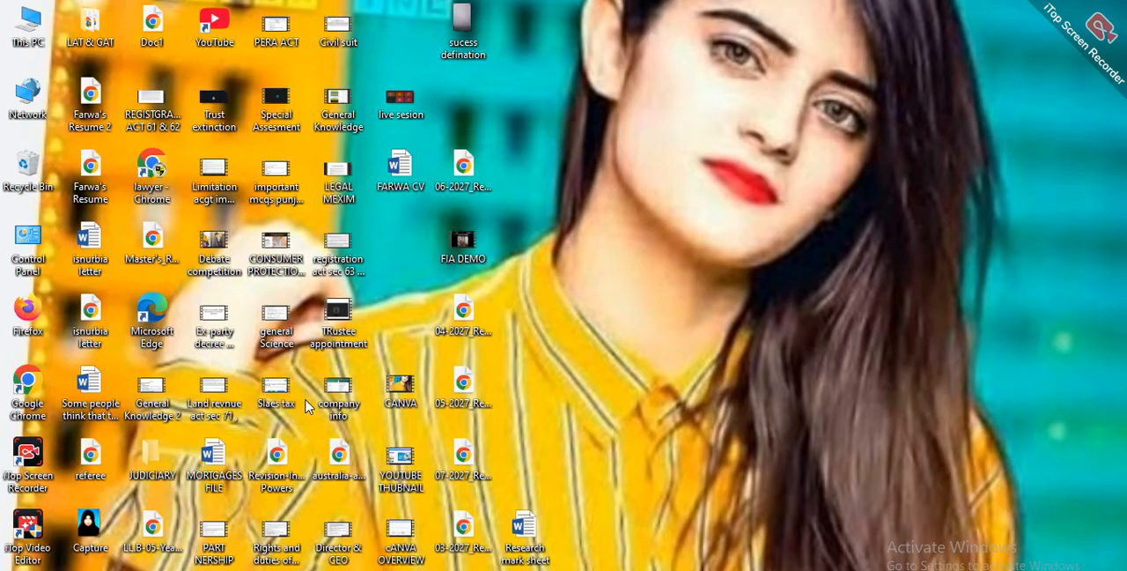
Step: Search for "word" on the computer, launch Word 2013 and dismiss the Office activation wizard
click(176, 570)
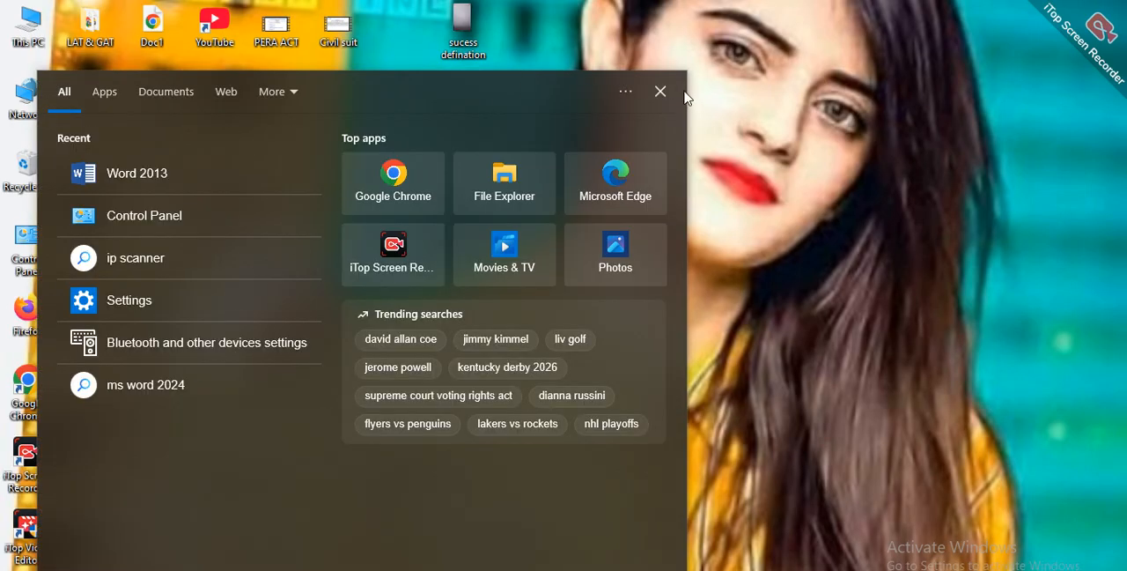
click(660, 92)
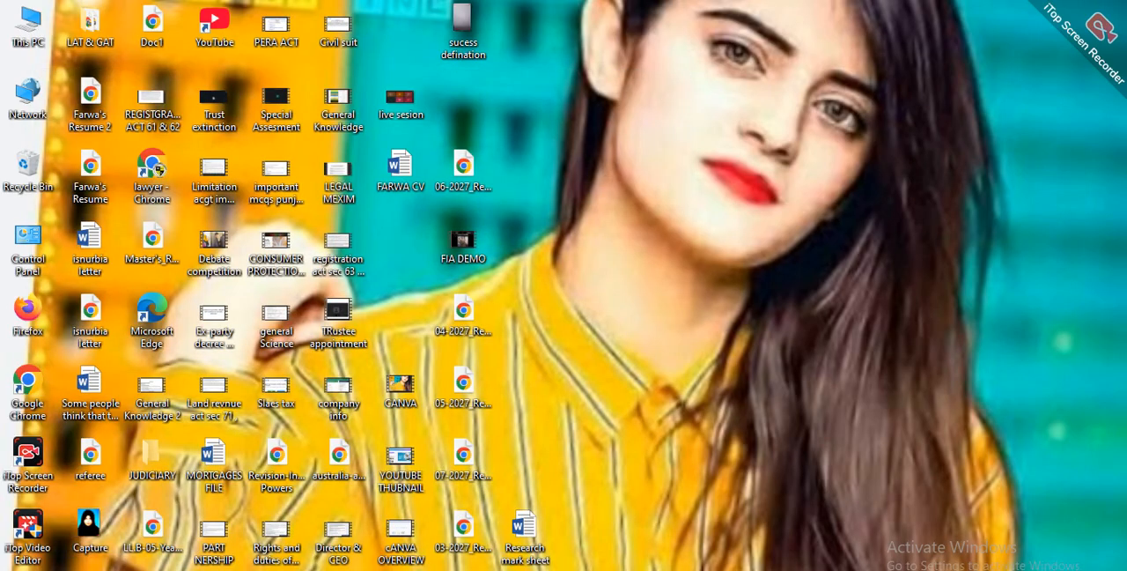
key(super+s)
text(w)
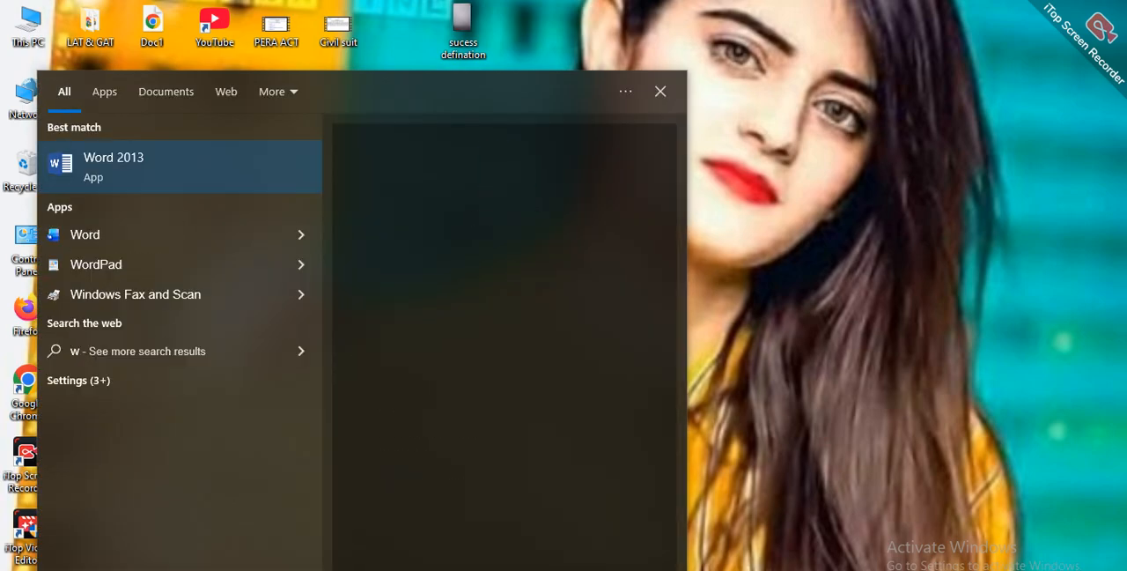
text(ord)
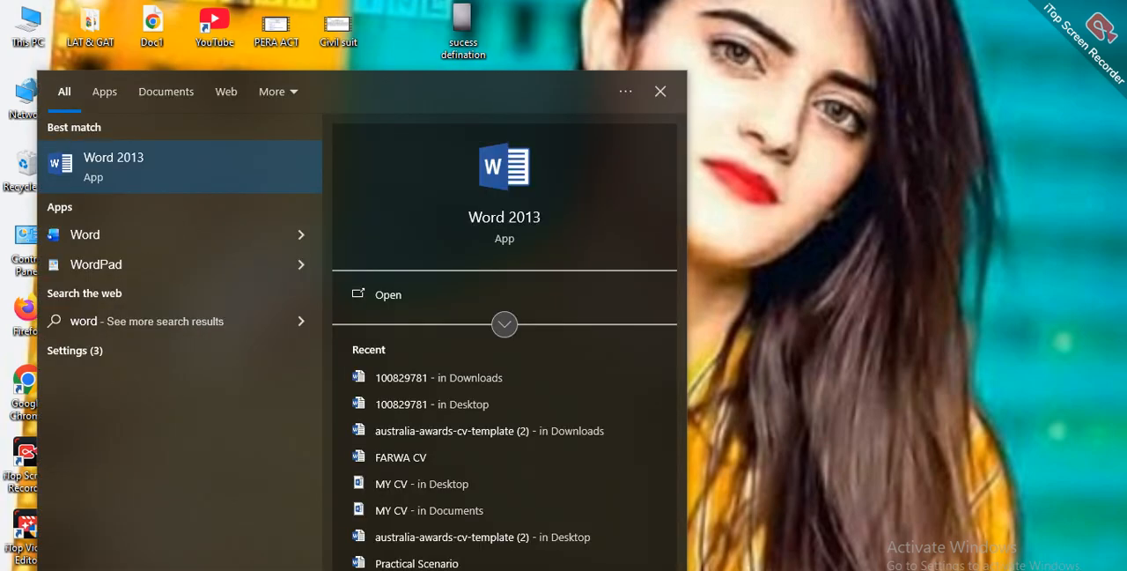
click(166, 173)
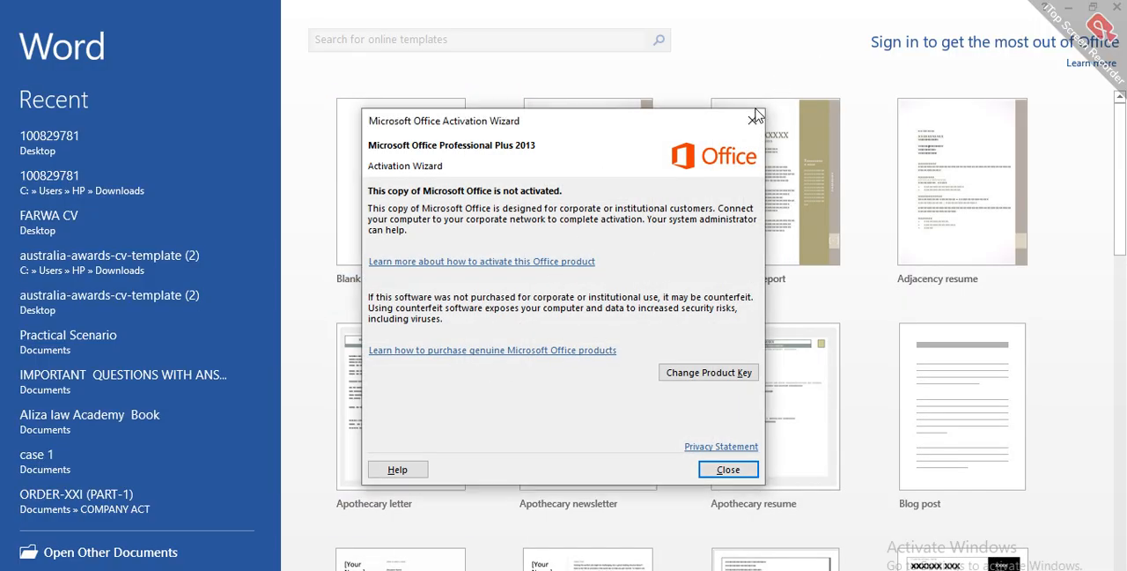
click(753, 118)
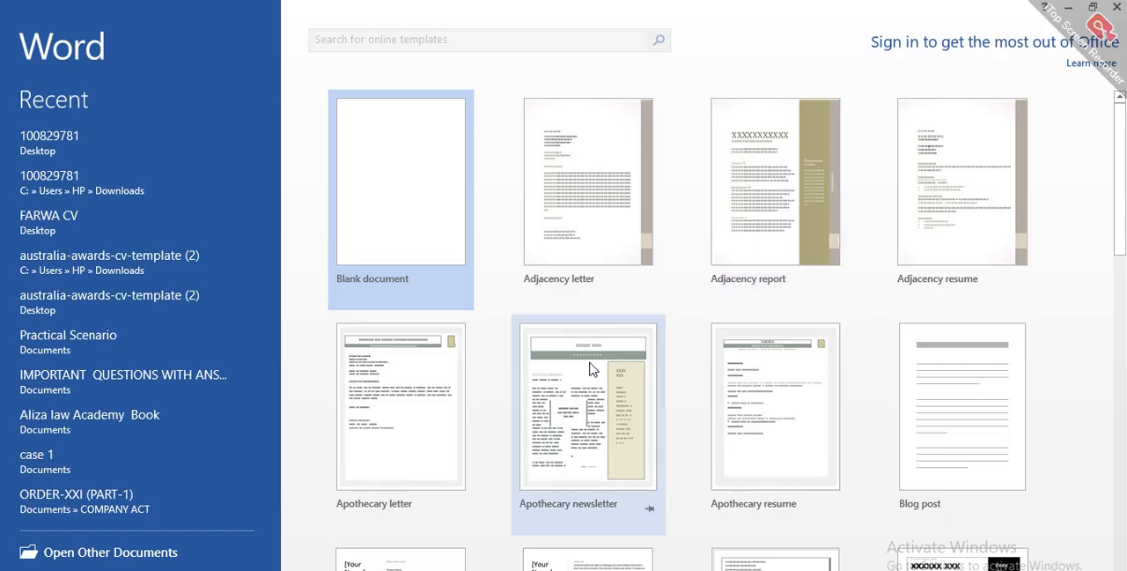
Step: Create a new blank document from the template gallery
scroll(590, 368, down, 3)
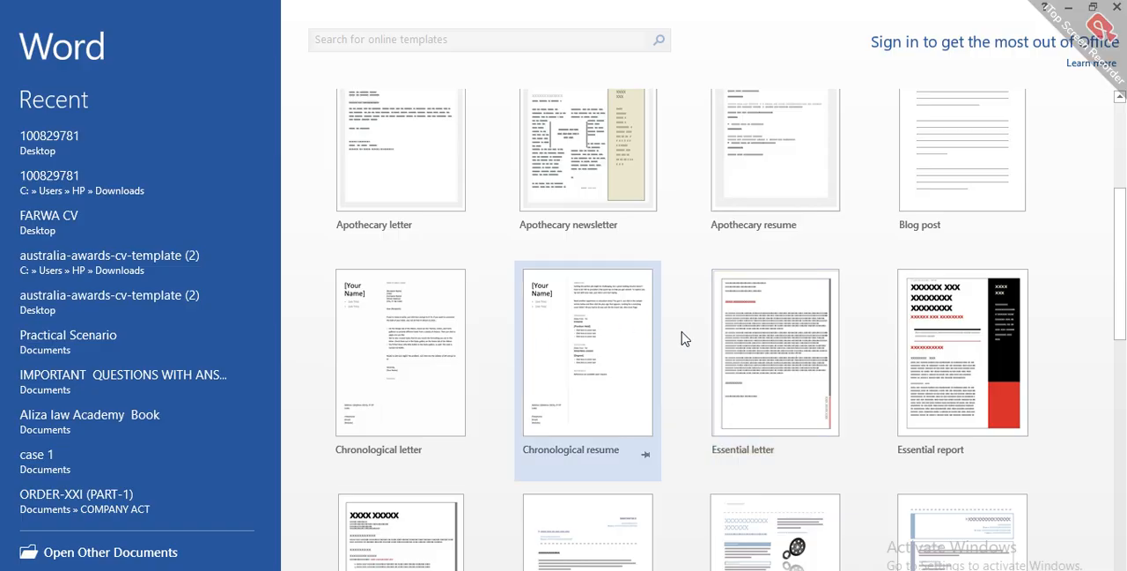
scroll(692, 345, up, 3)
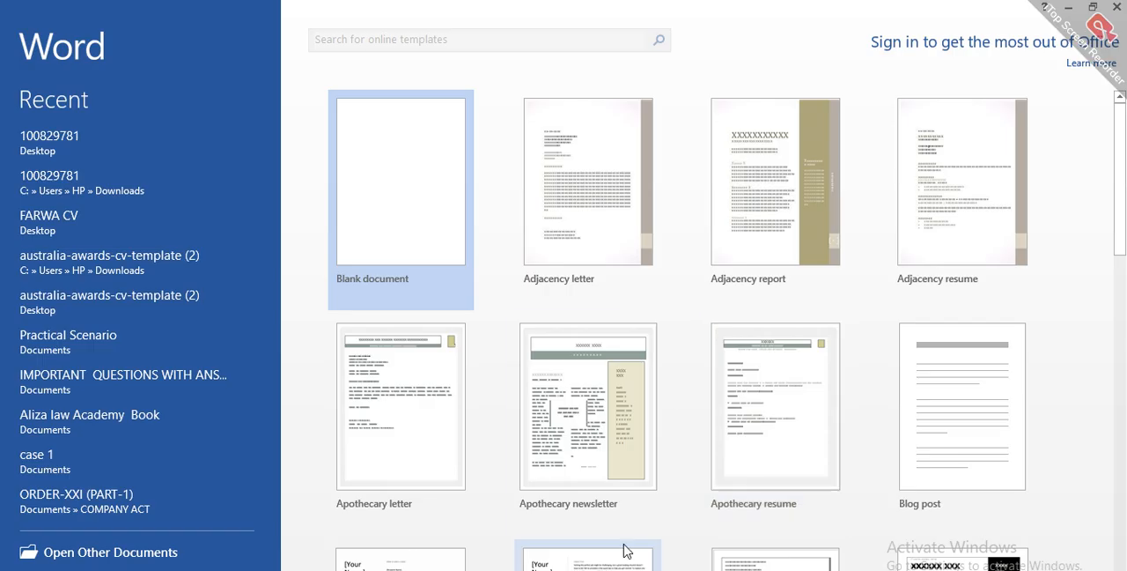
click(358, 236)
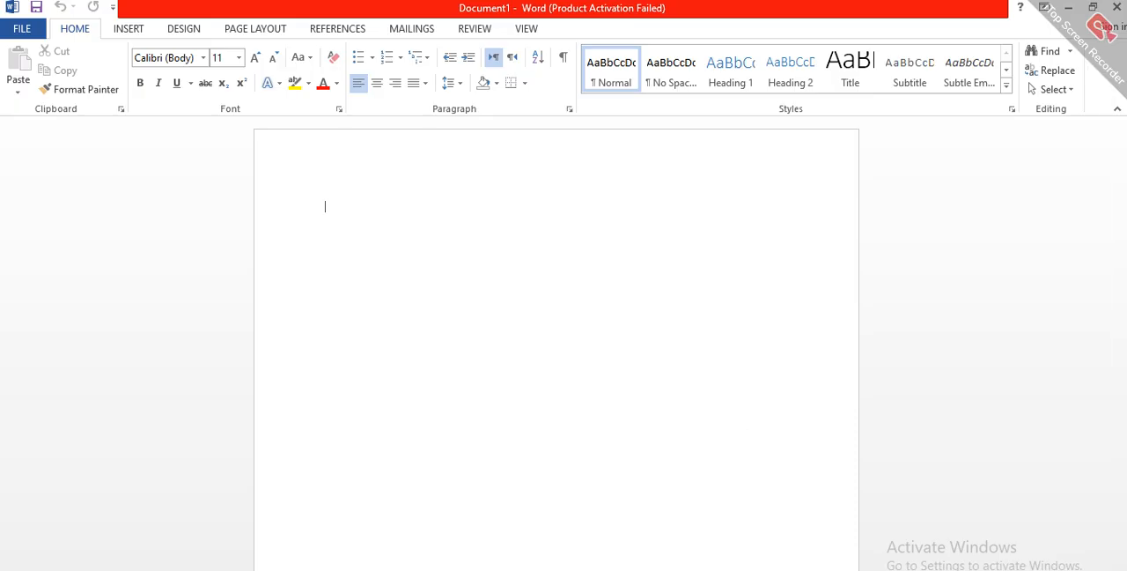
double_click(546, 168)
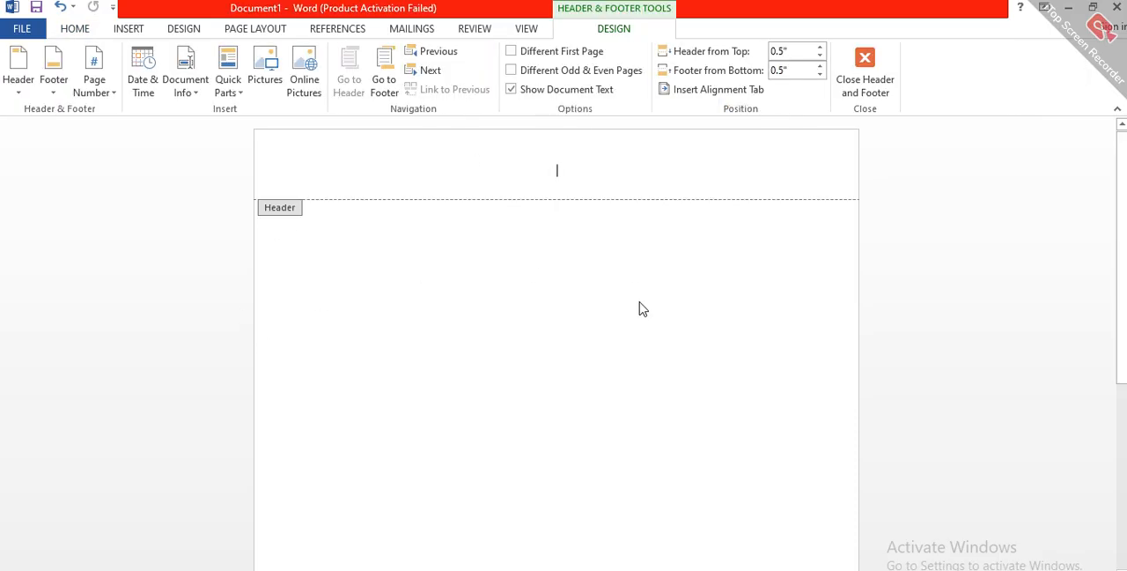
key(ctrl+z)
key(Escape)
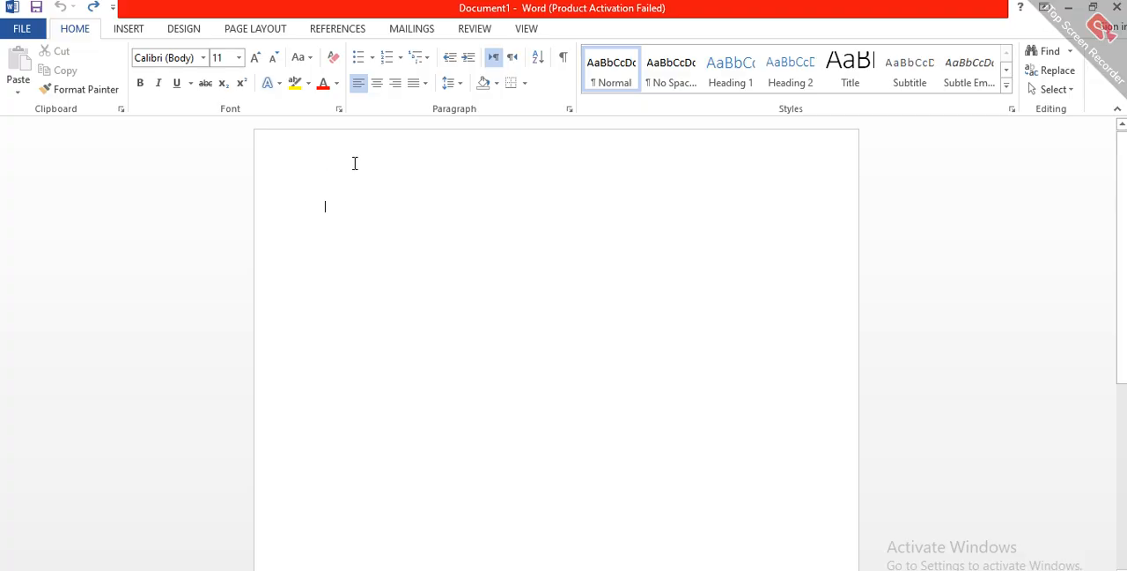
Step: Open the page header for editing at its left margin and enter the text "JUDUCUAY Notes"
double_click(388, 172)
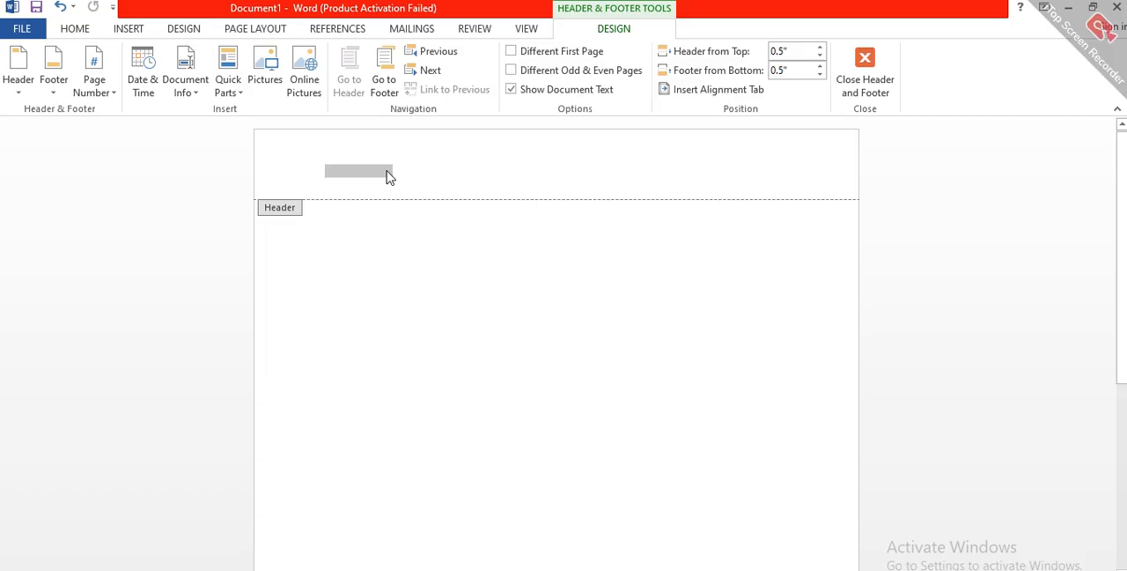
click(388, 171)
text(uducu)
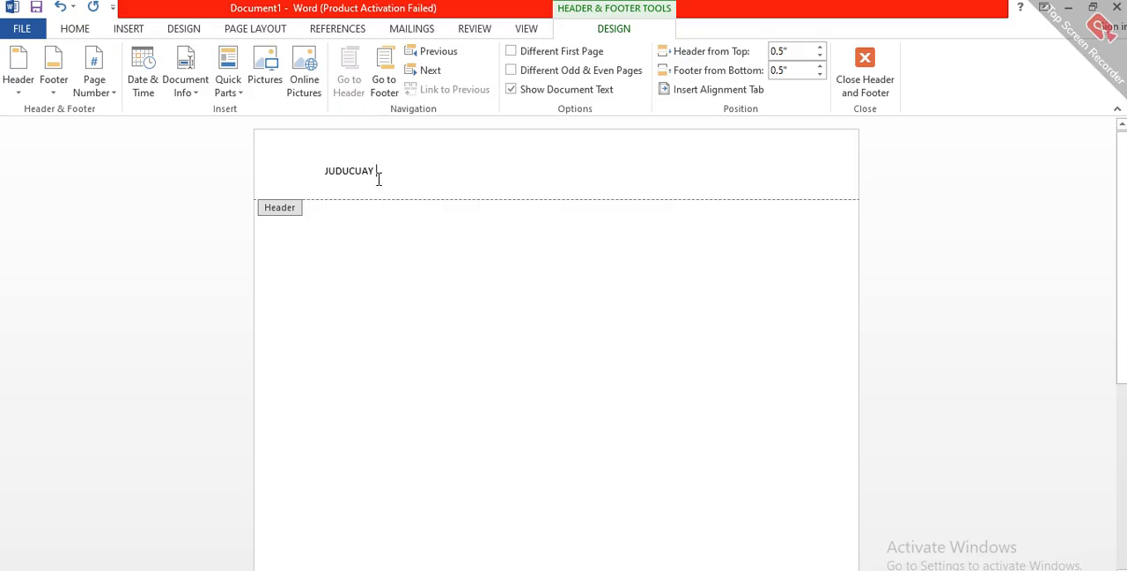
text(n)
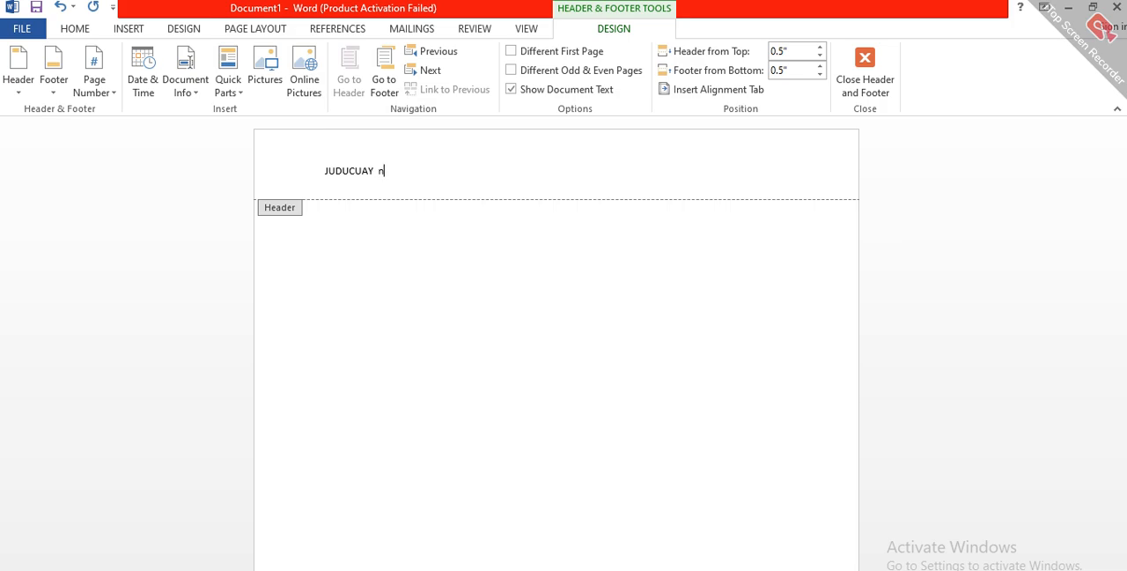
text(OTES)
Step: Set the font size of the entire header text to 22
double_click(372, 169)
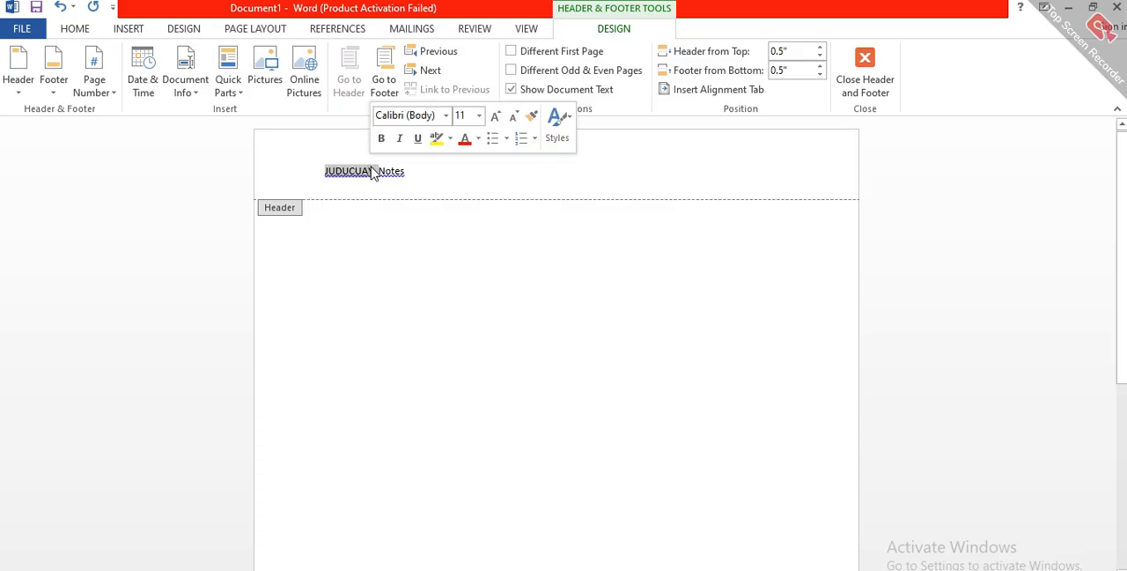
triple_click(400, 169)
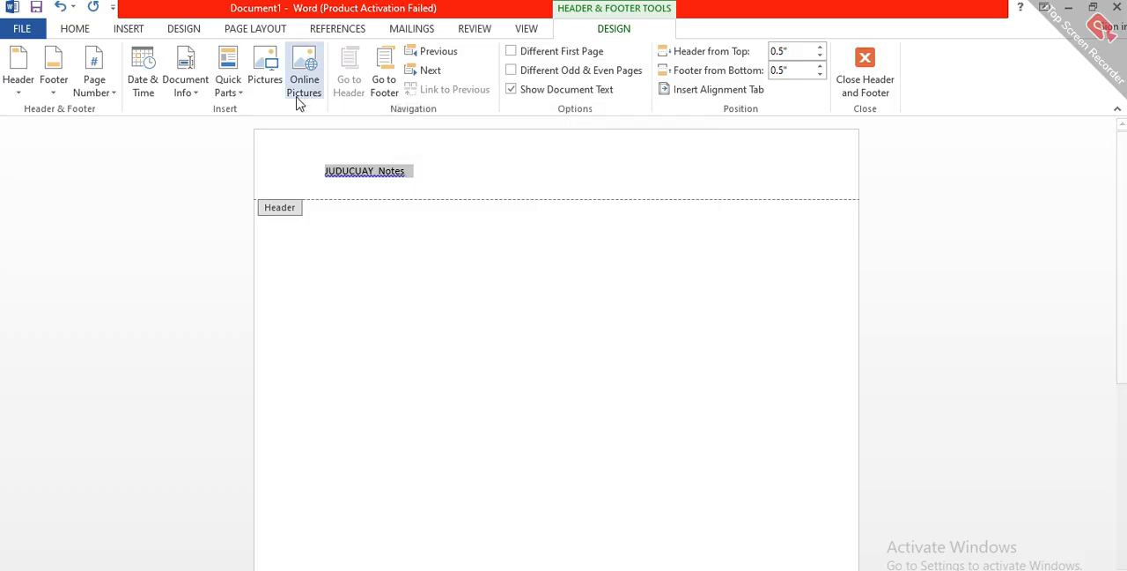
click(75, 31)
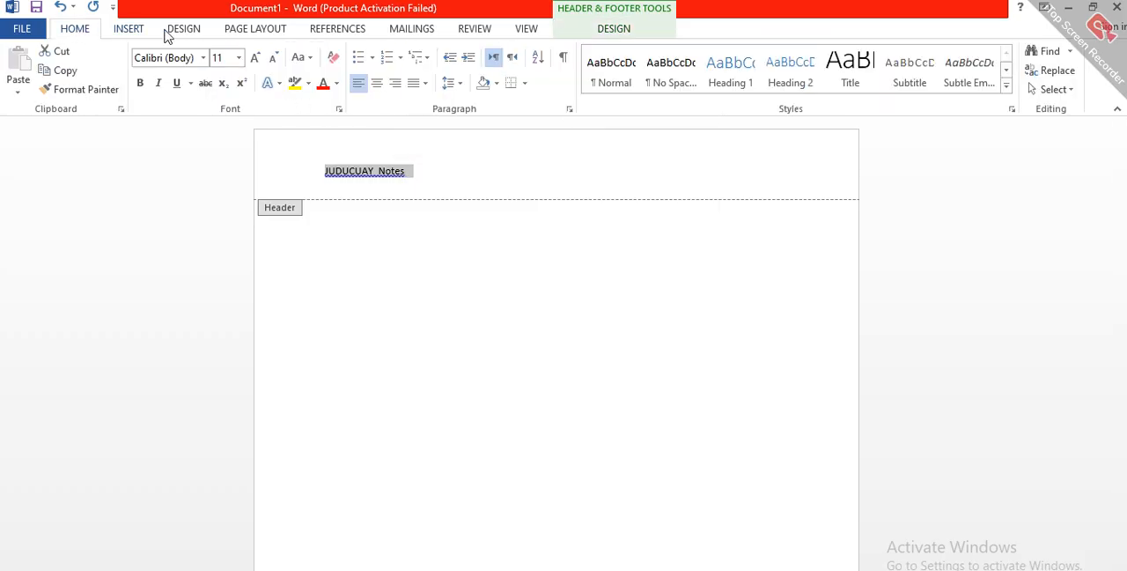
click(239, 58)
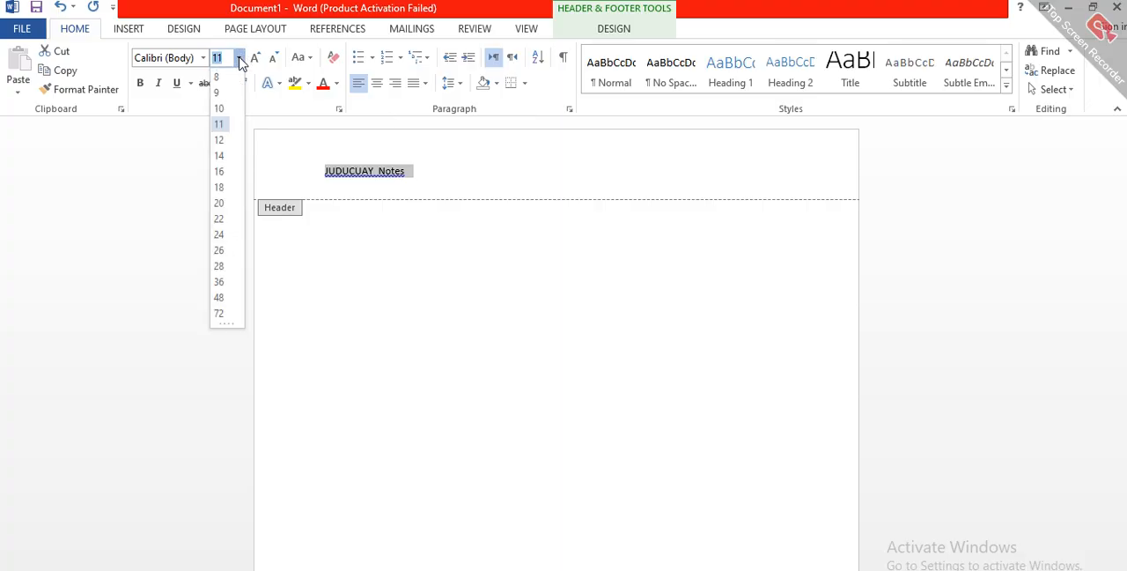
click(226, 222)
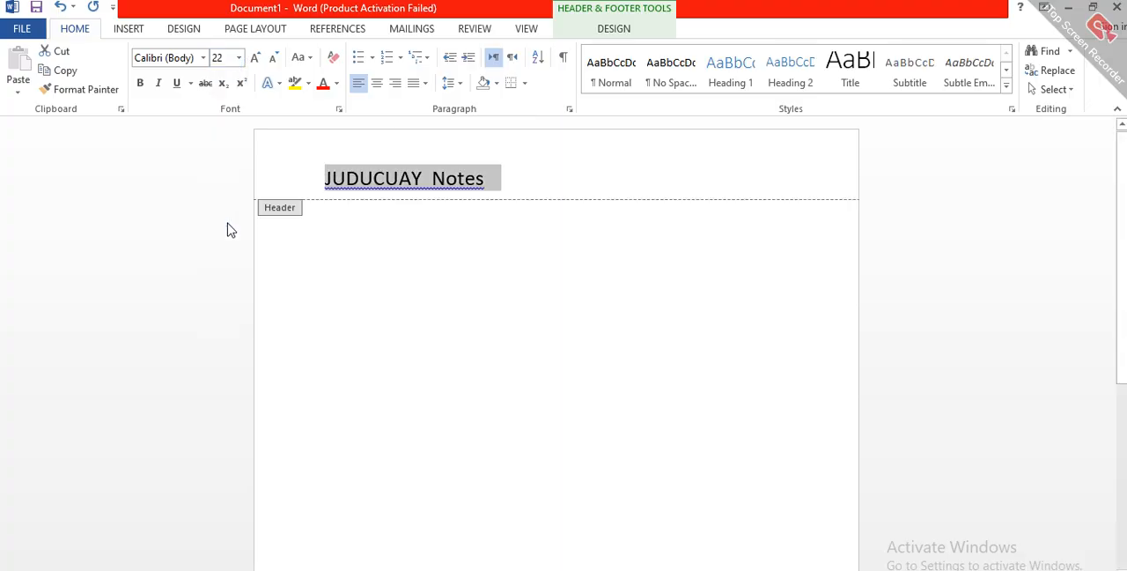
Step: Select the whole header line again and enlarge its font size to 28
click(401, 191)
double_click(401, 191)
triple_click(401, 191)
triple_click(396, 189)
double_click(393, 189)
double_click(393, 189)
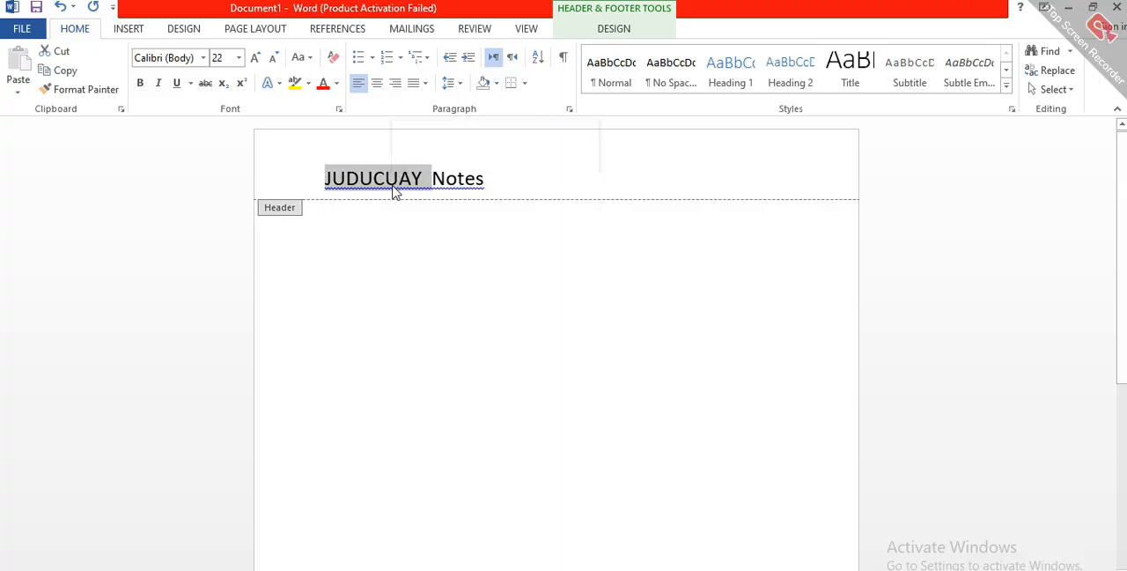
triple_click(394, 192)
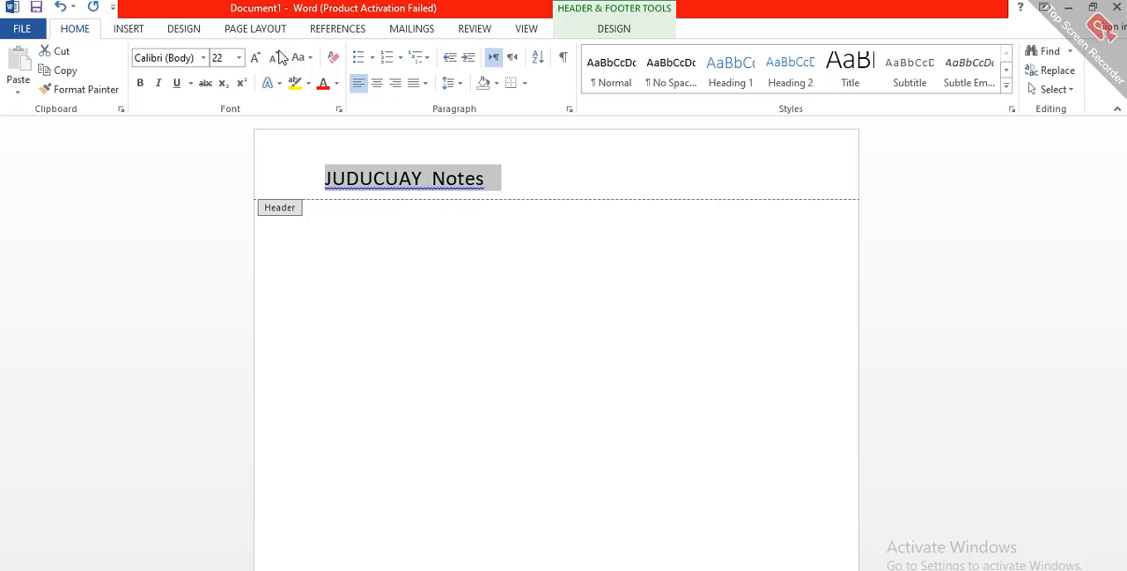
click(238, 57)
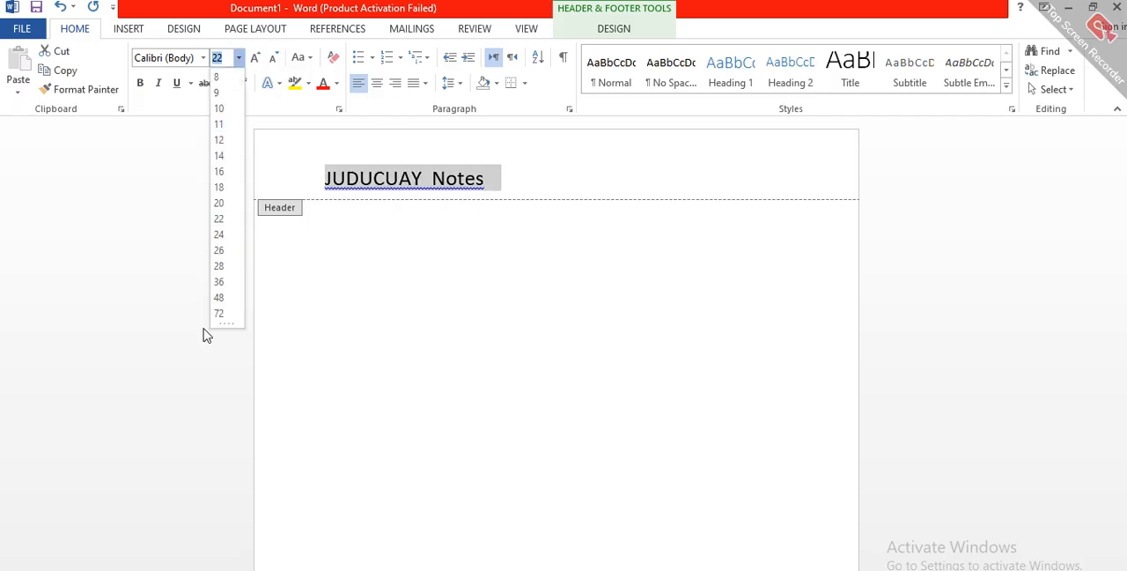
click(220, 265)
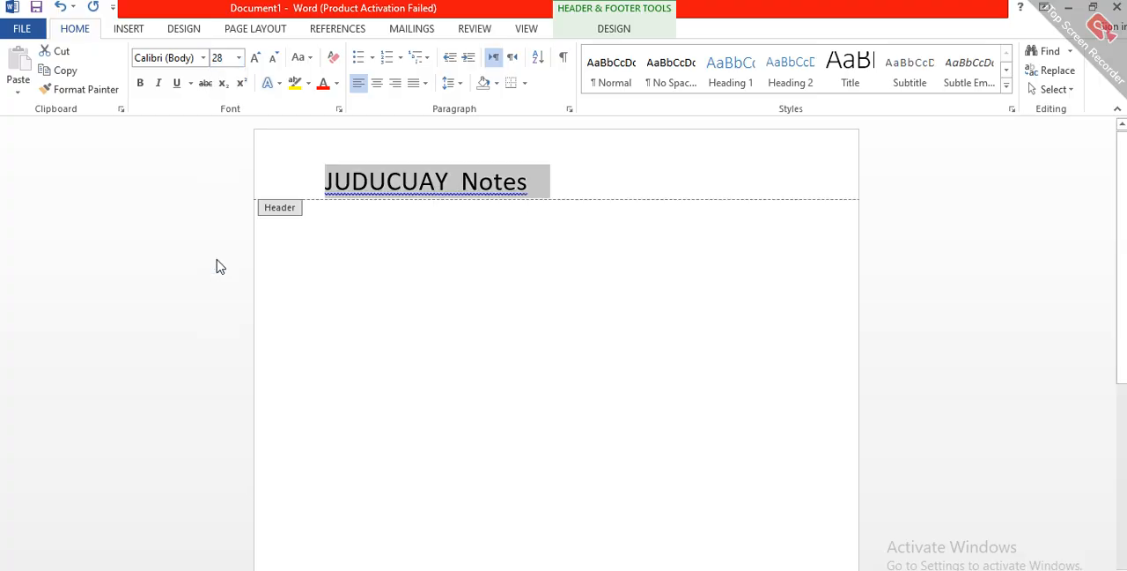
Step: Correct the spelling of the first header word to "JUDICARY", with all its letters in capitals
click(368, 182)
text(i)
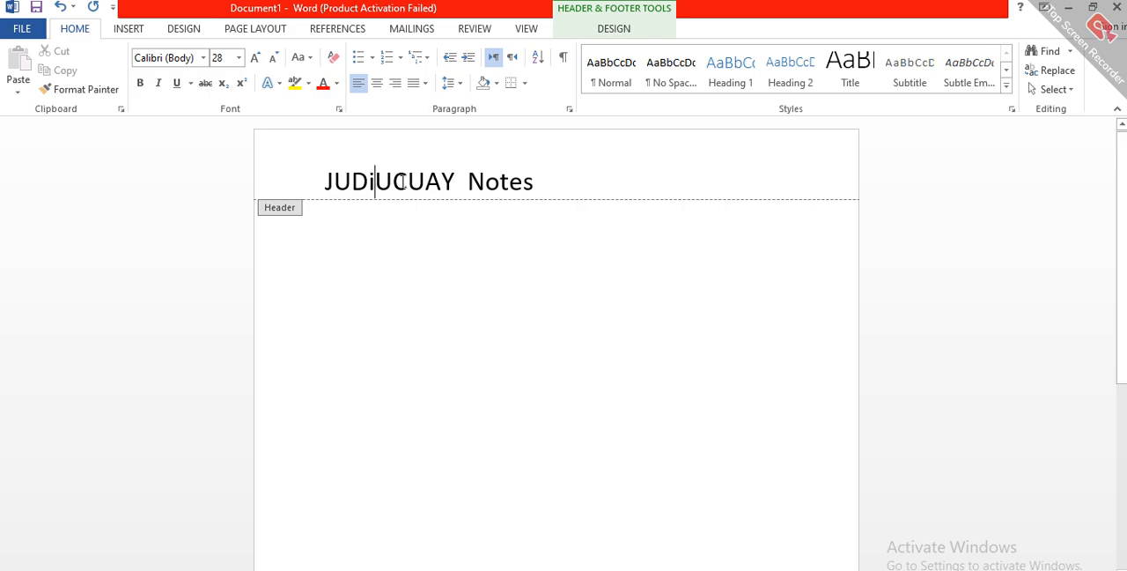
key(Delete)
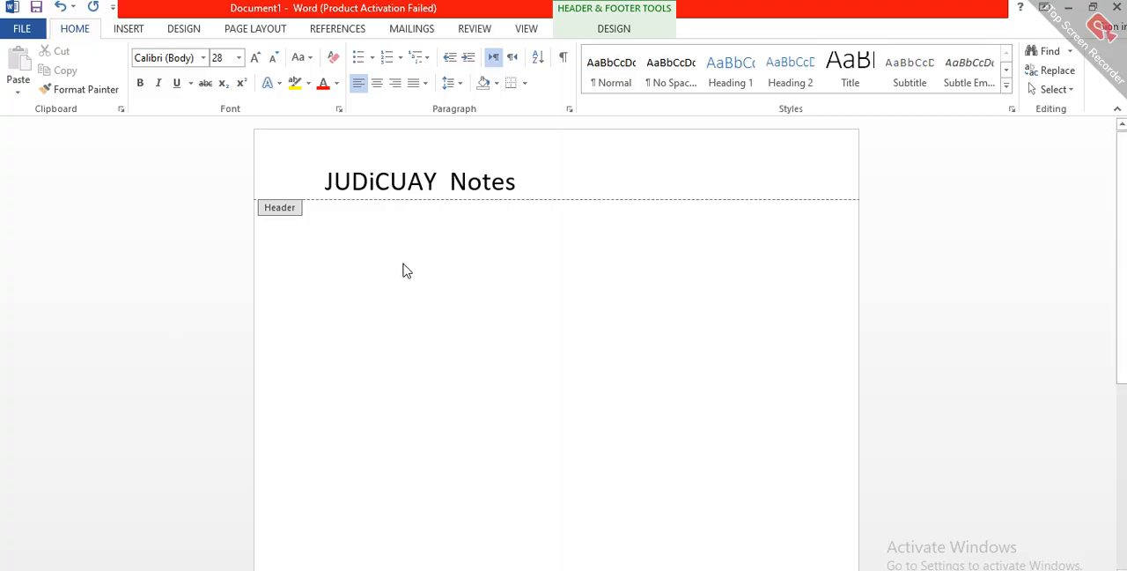
click(411, 183)
key(Delete)
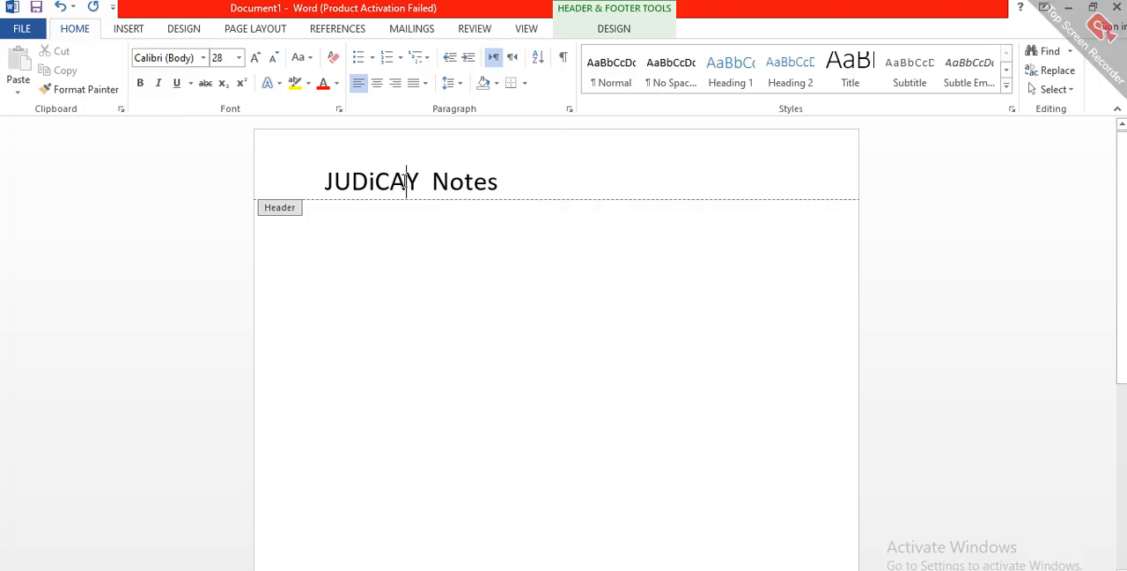
text(r)
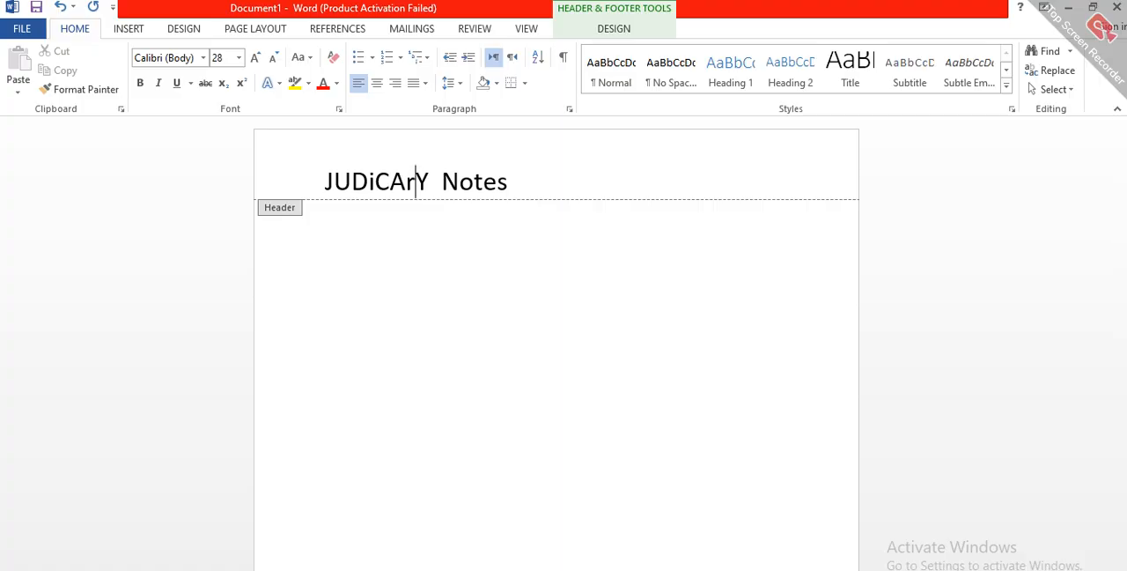
key(BackSpace)
text(R)
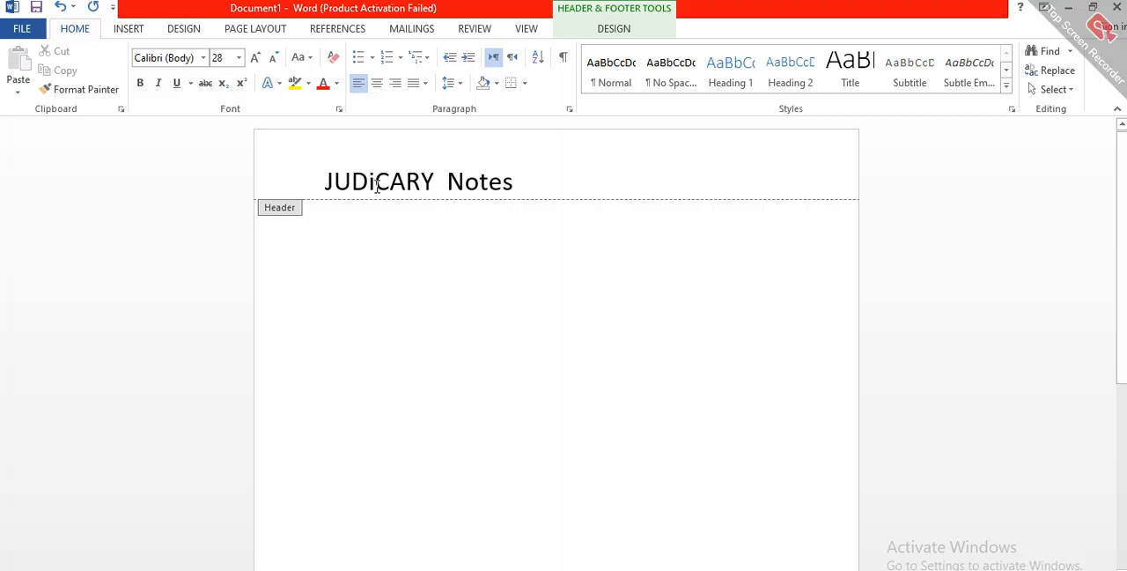
key(BackSpace)
text(U)
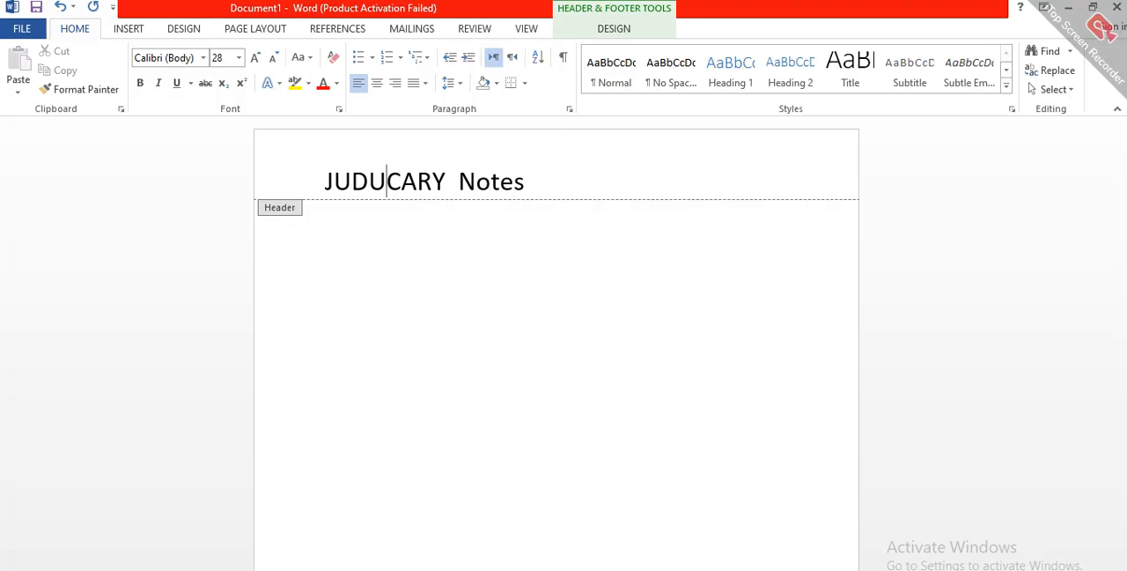
key(BackSpace)
text(I)
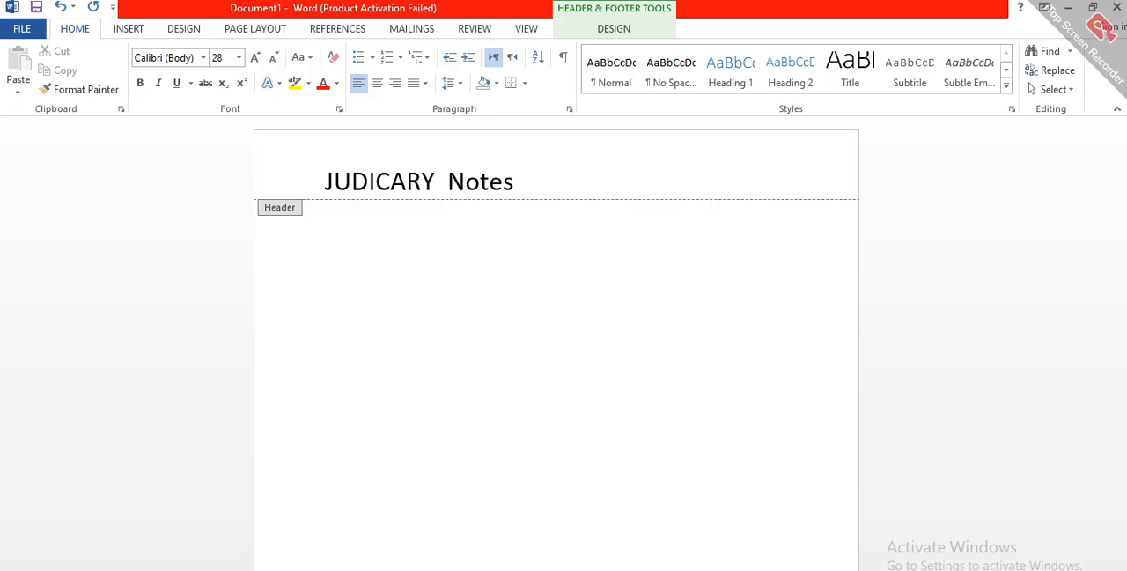
Step: Set the font color of the entire header text to the darkest shade below black in the theme colors
triple_click(415, 179)
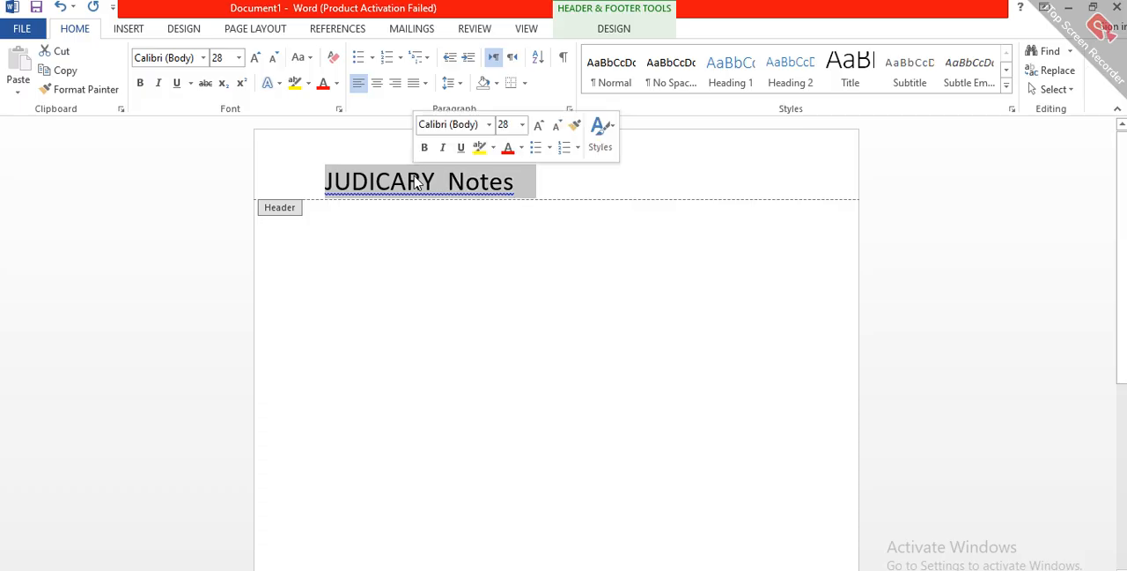
click(337, 87)
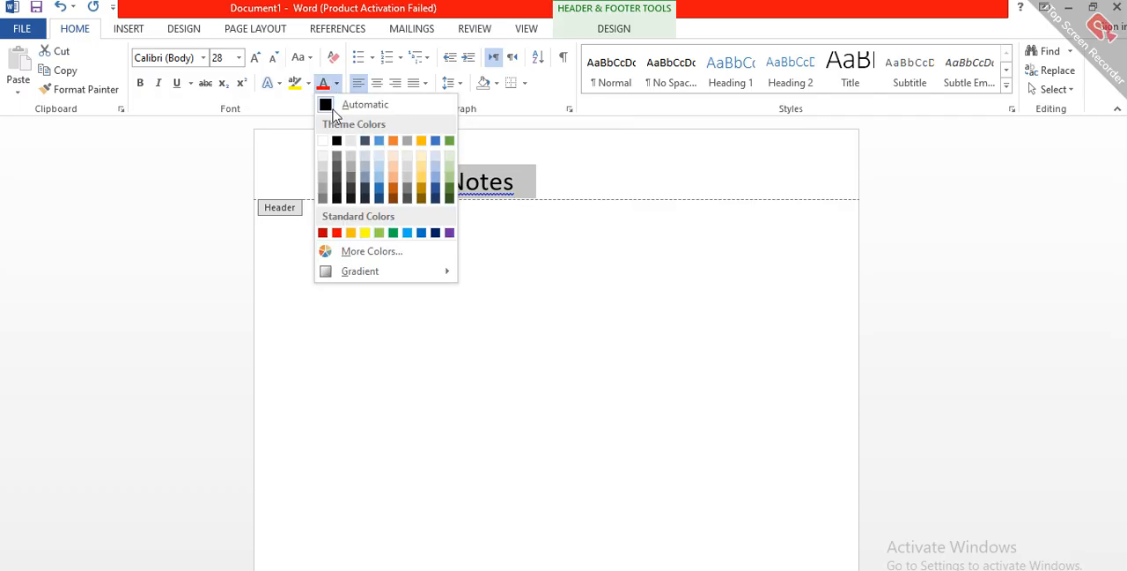
click(335, 200)
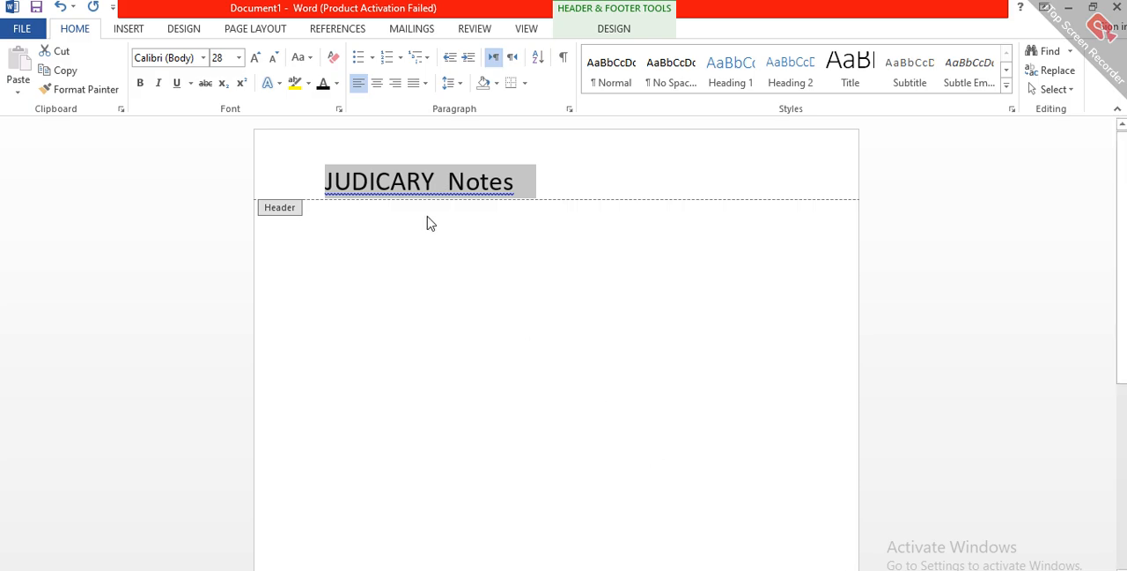
Step: Select the individual words and the whole "JUDICARY Notes" line in the header by turns
double_click(424, 181)
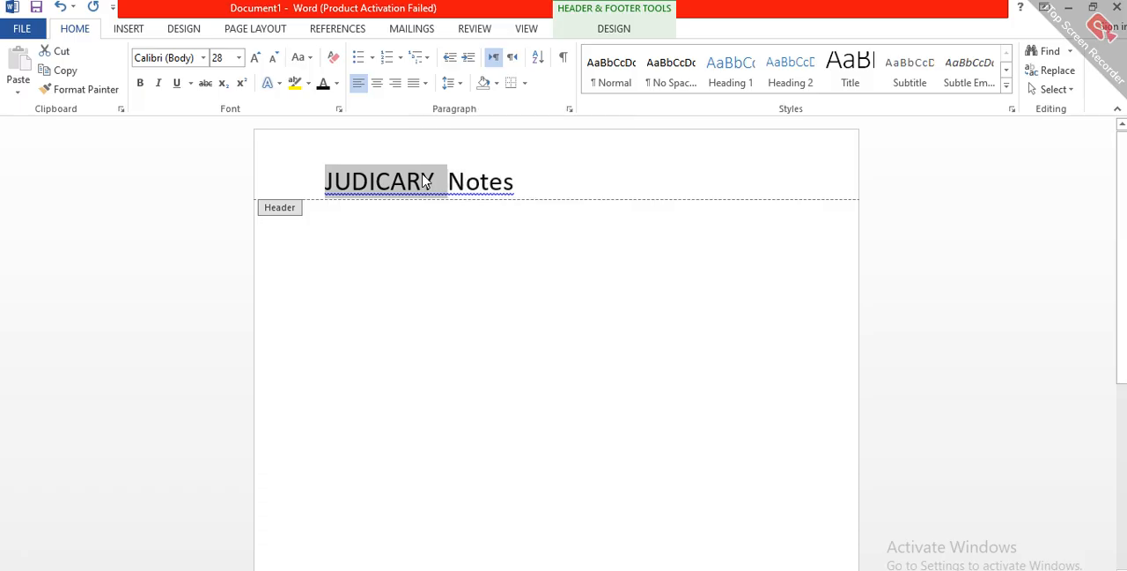
triple_click(424, 181)
double_click(423, 180)
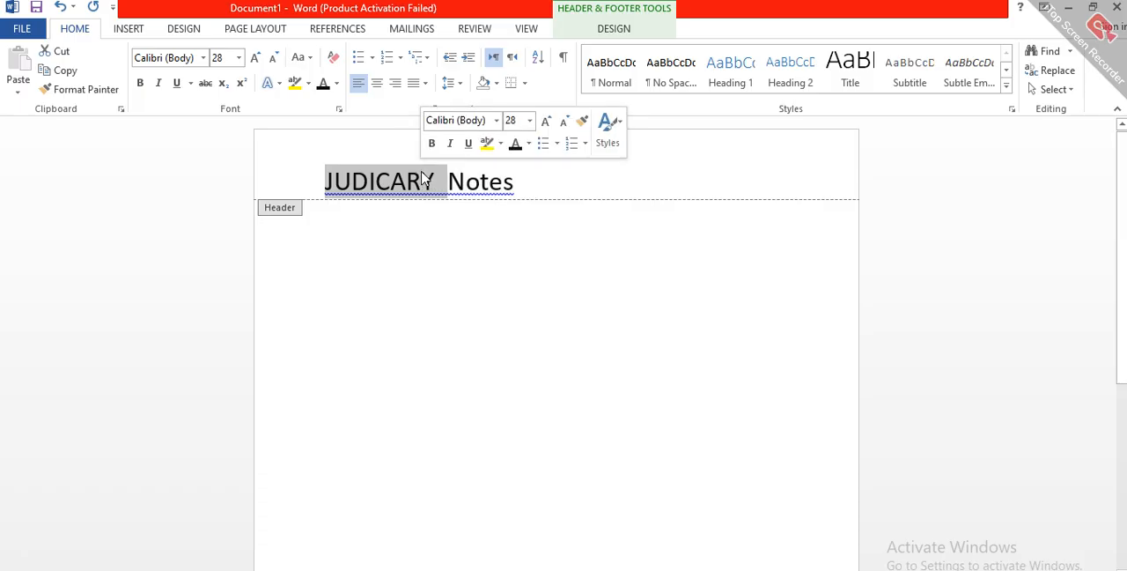
triple_click(421, 177)
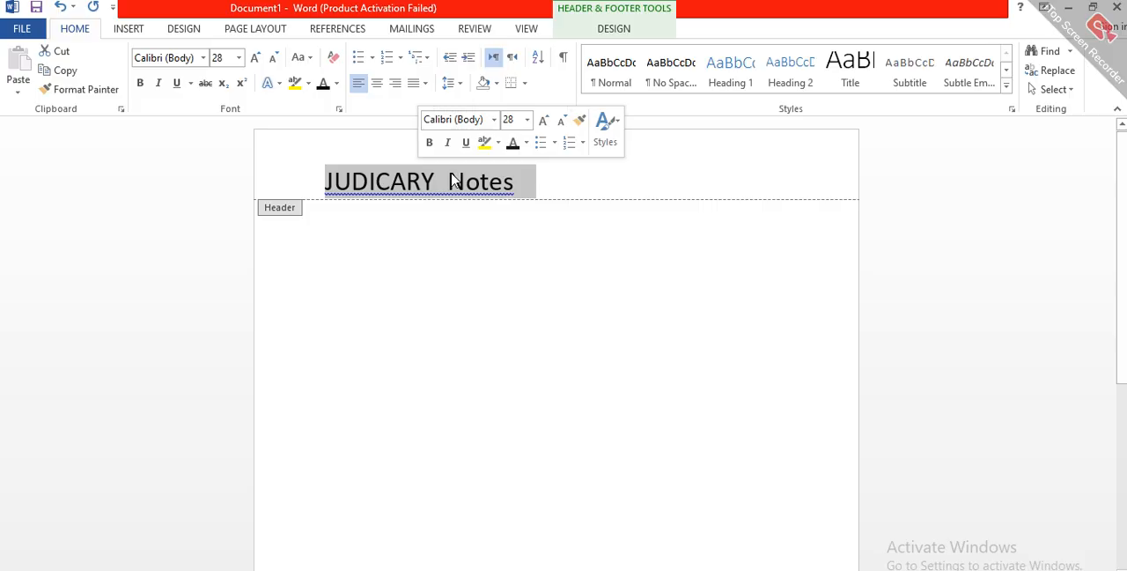
double_click(451, 180)
double_click(453, 180)
triple_click(453, 181)
triple_click(454, 181)
double_click(454, 181)
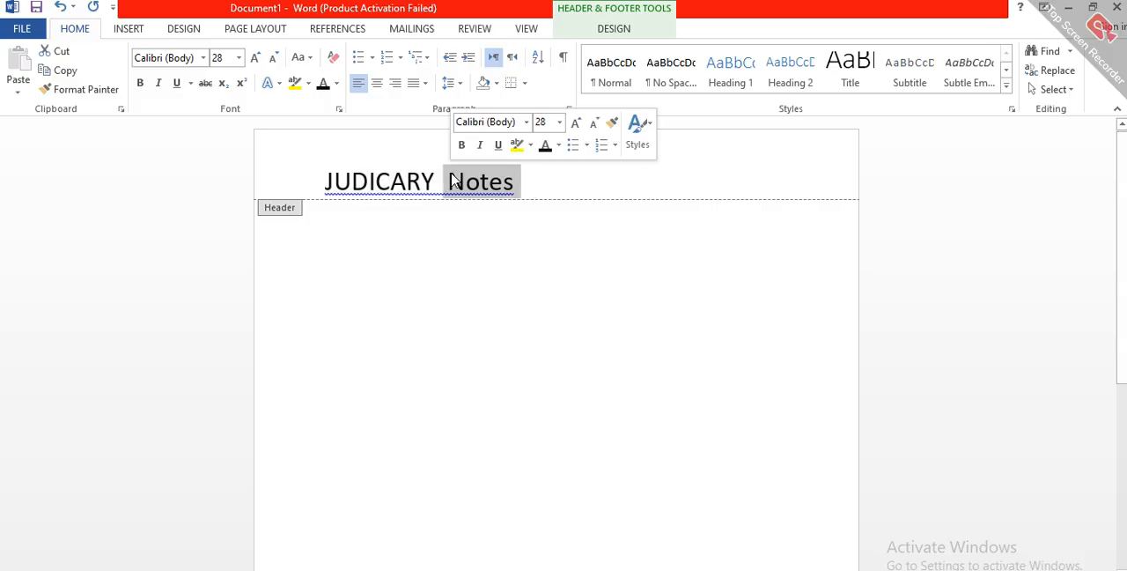
double_click(453, 180)
triple_click(454, 180)
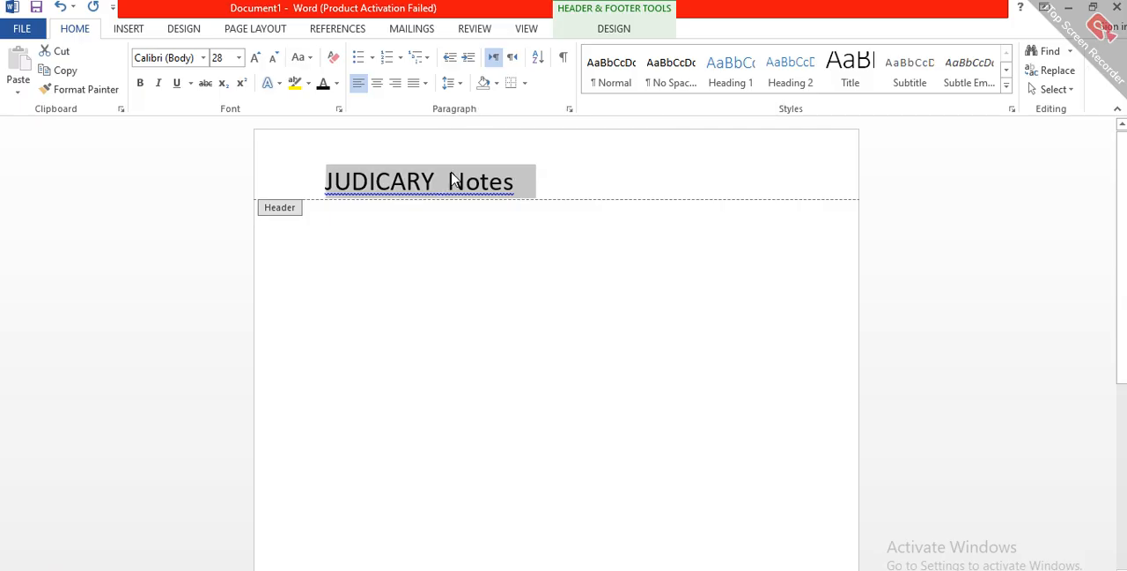
Step: Select the whole header line and grow its font size stepwise to 100
double_click(424, 183)
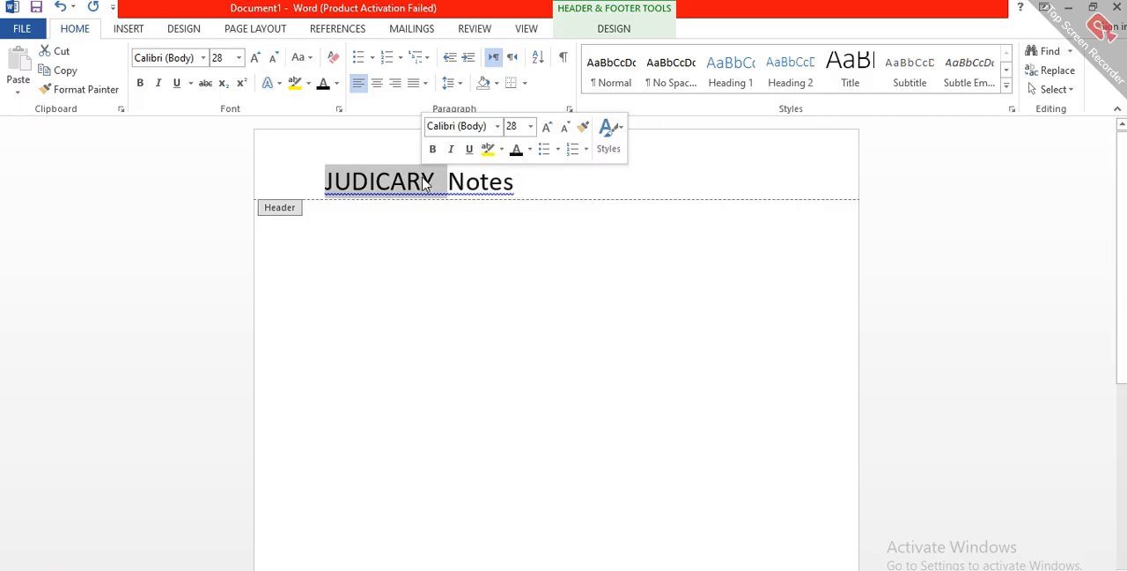
triple_click(424, 182)
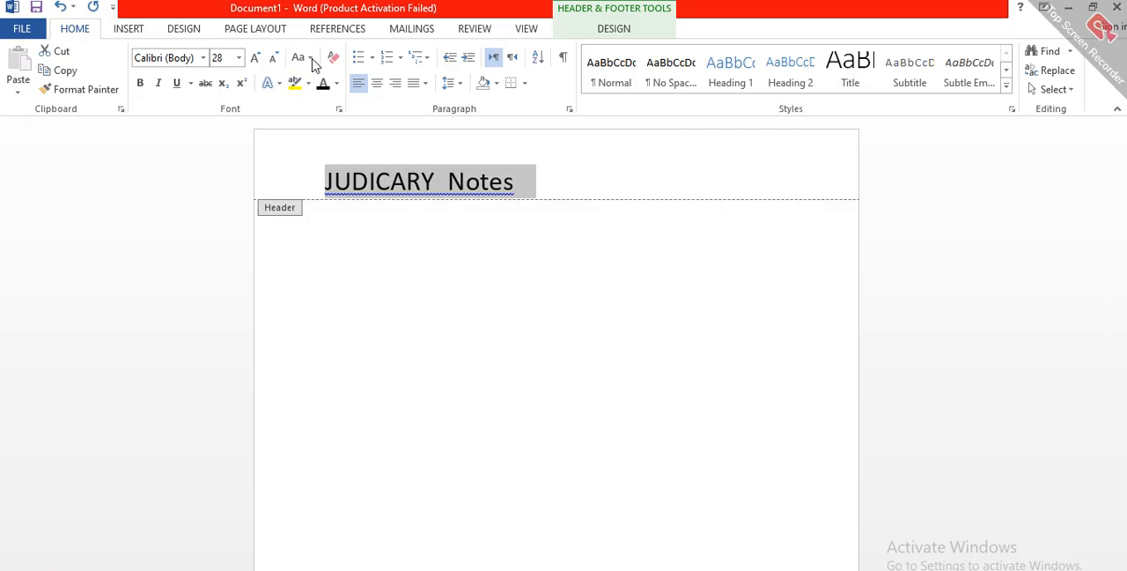
click(256, 57)
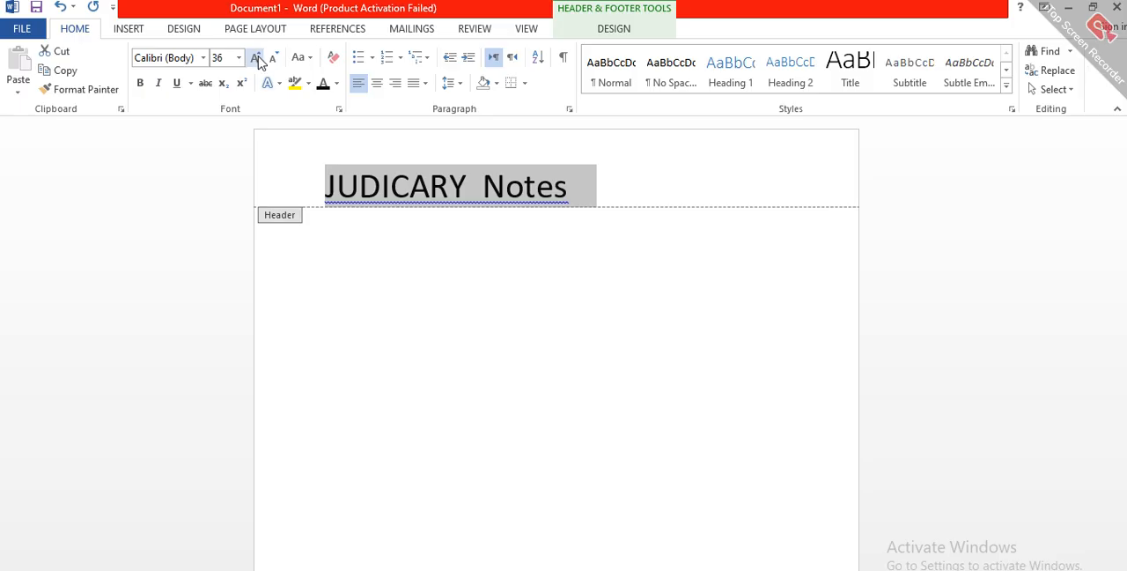
click(256, 57)
click(256, 57)
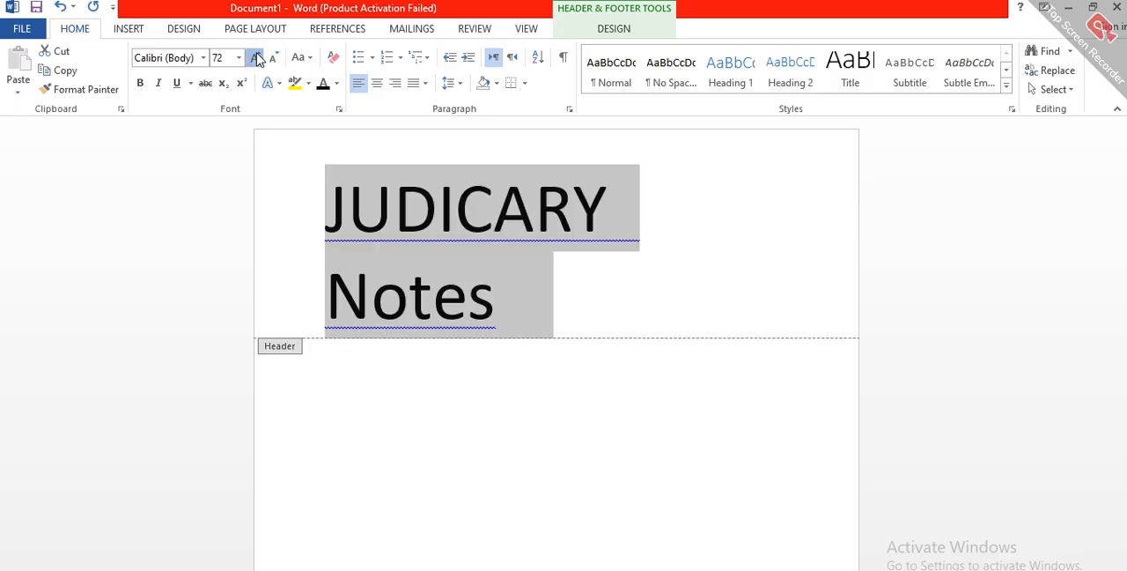
click(255, 57)
click(255, 57)
click(255, 57)
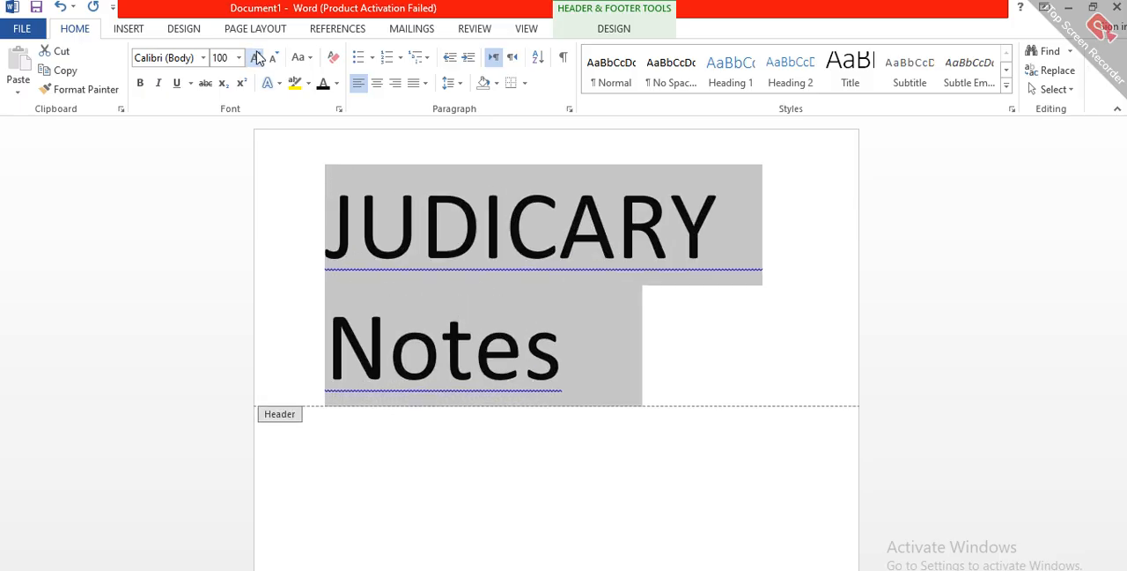
Step: Shrink the selected header text stepwise to font size 20
click(239, 58)
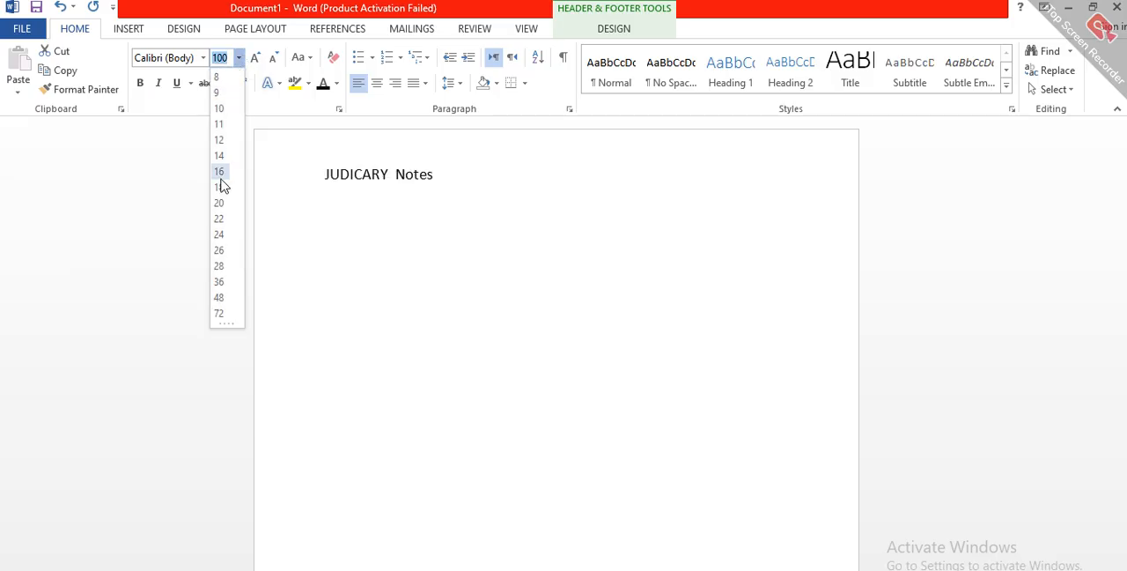
click(277, 62)
click(277, 61)
click(277, 62)
click(276, 62)
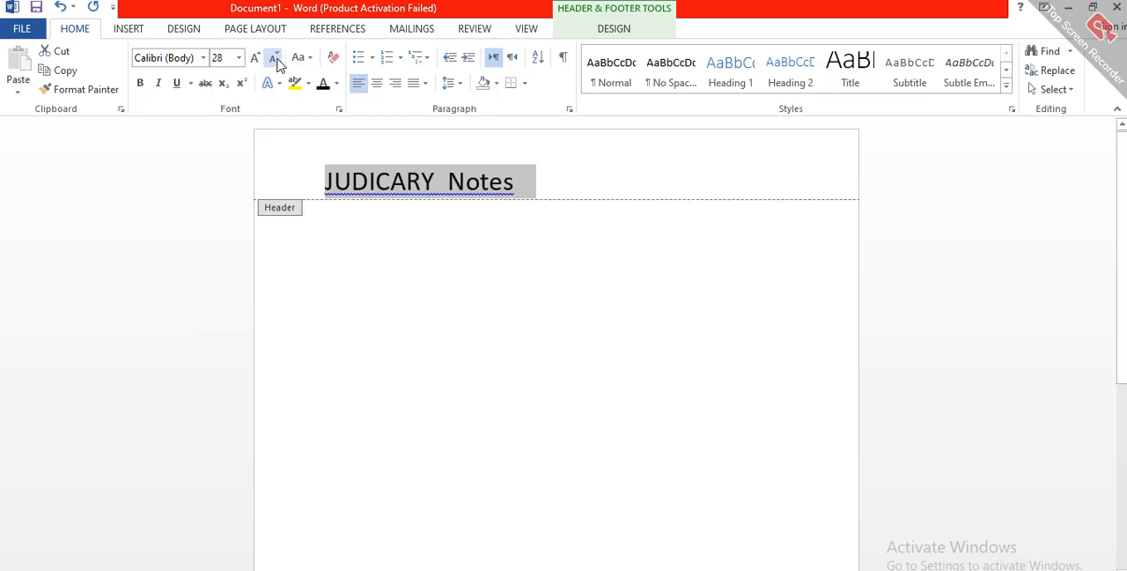
click(276, 62)
click(276, 62)
click(276, 61)
click(276, 62)
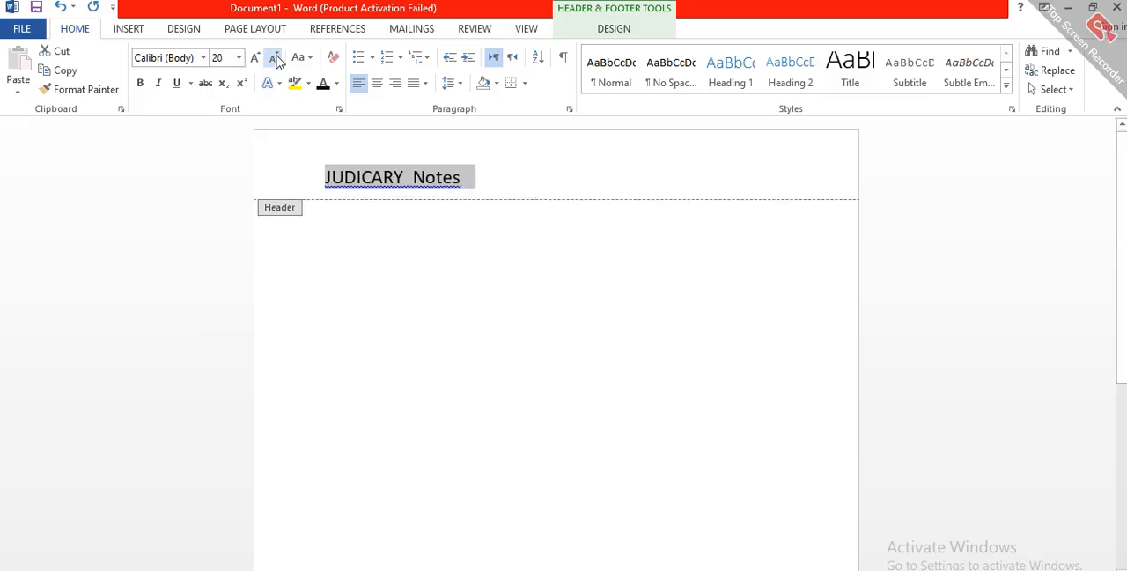
Step: Grow the selected header text stepwise to font size 160
click(254, 59)
click(254, 59)
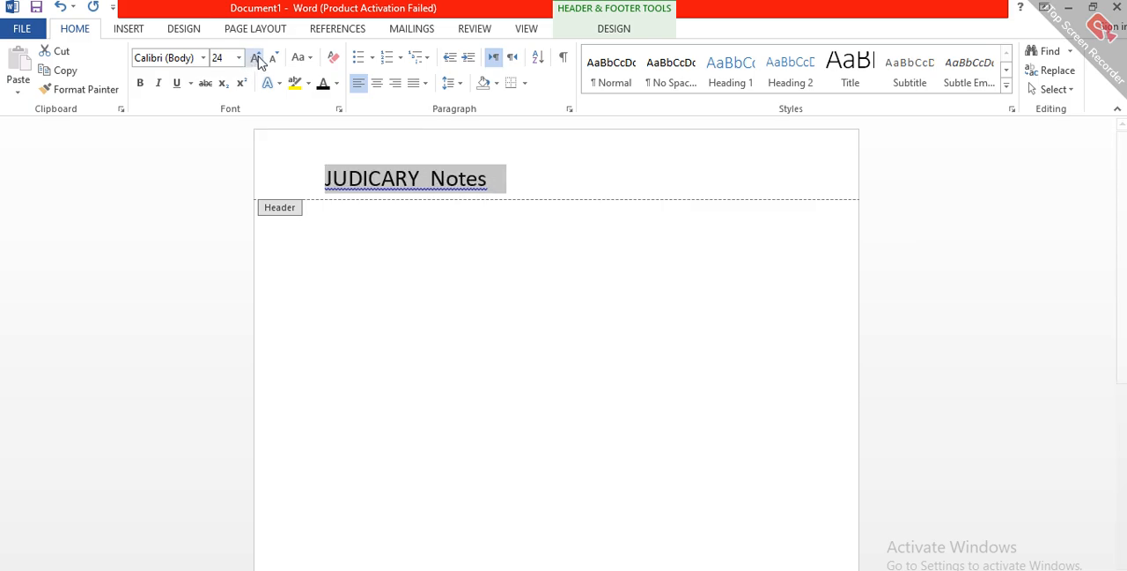
click(254, 59)
click(255, 59)
click(257, 59)
click(256, 59)
click(255, 58)
click(255, 58)
click(255, 58)
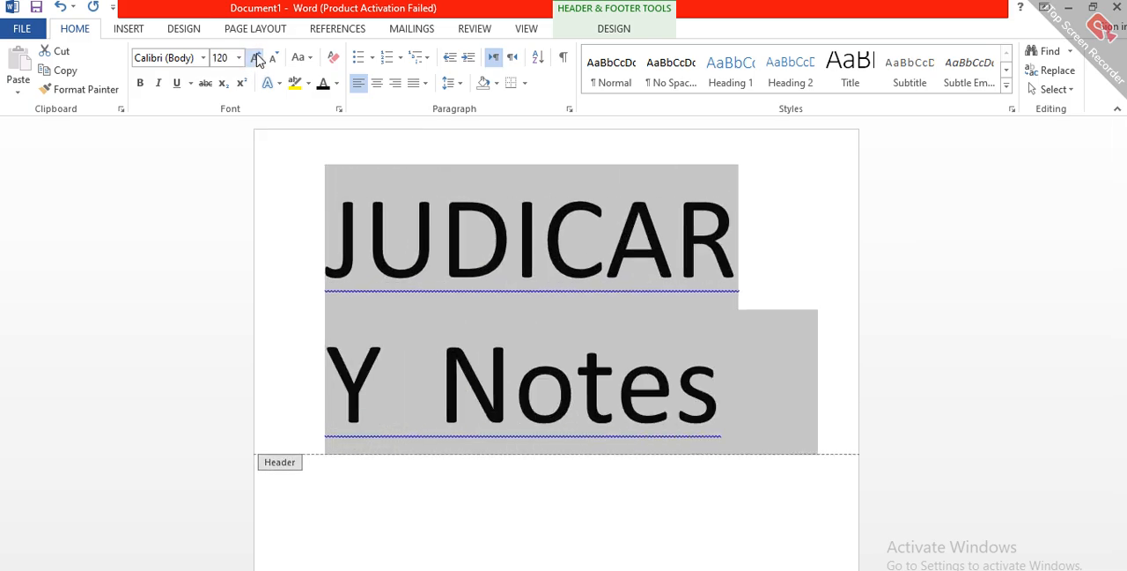
click(256, 58)
click(255, 58)
click(256, 58)
click(255, 58)
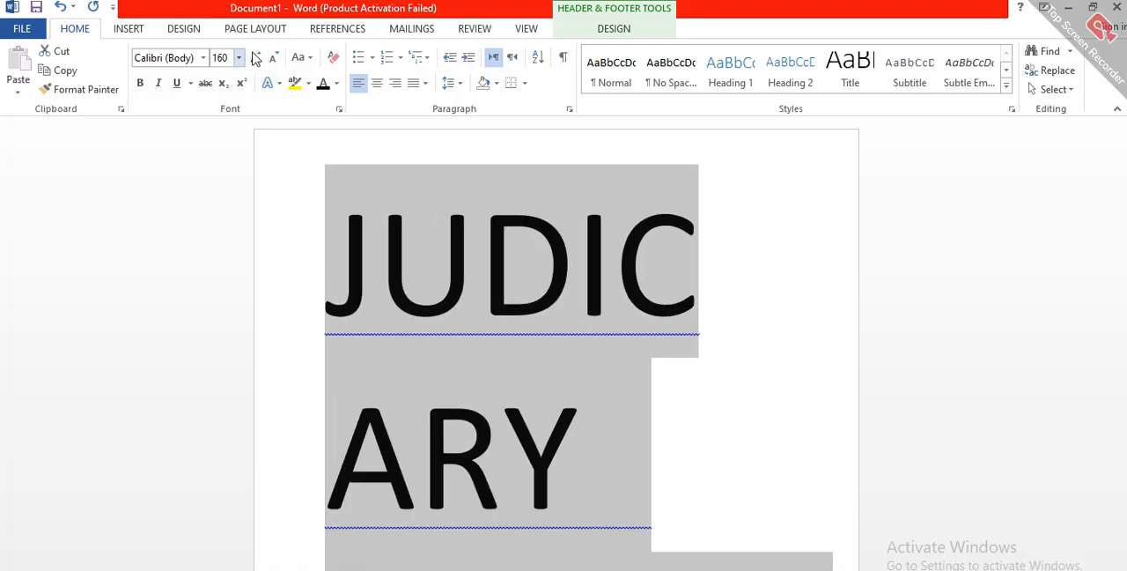
Step: Reduce the selected header text stepwise to font size 72
click(274, 57)
click(274, 57)
click(275, 57)
click(275, 57)
click(275, 58)
click(275, 57)
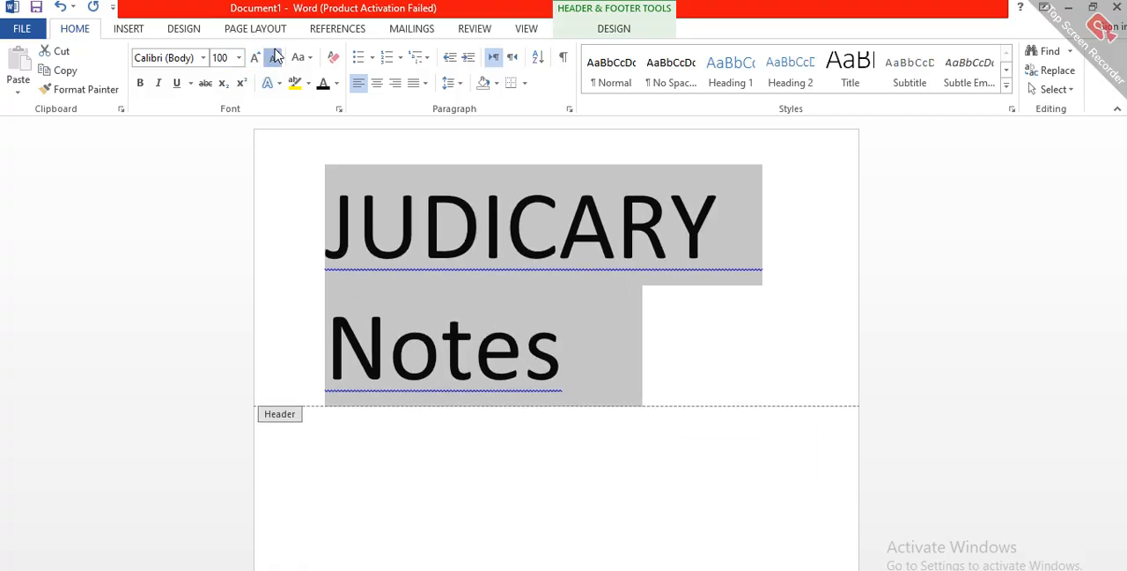
click(275, 57)
click(274, 57)
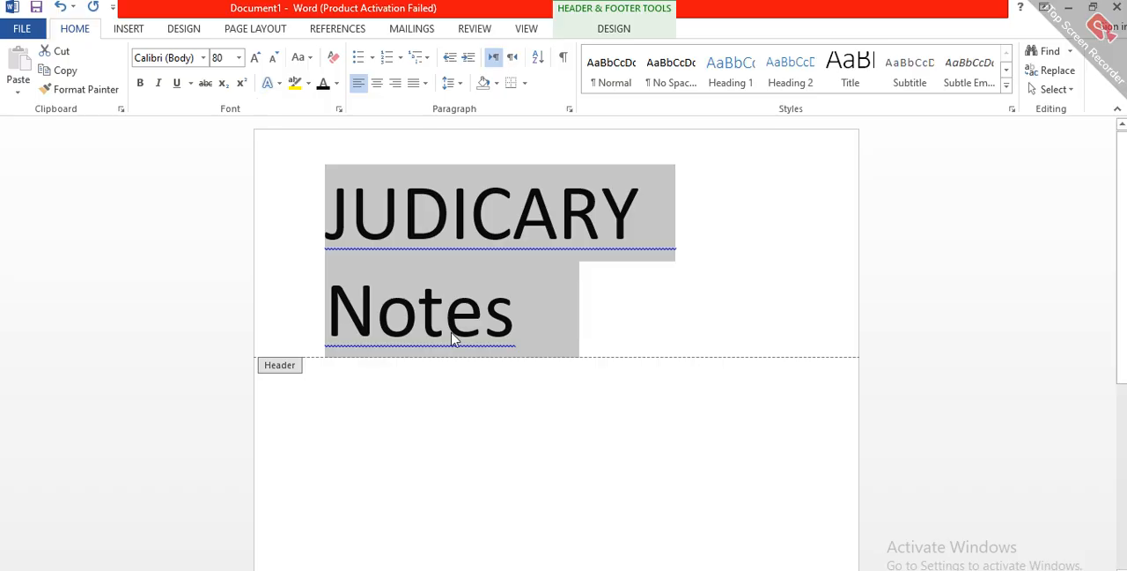
click(276, 57)
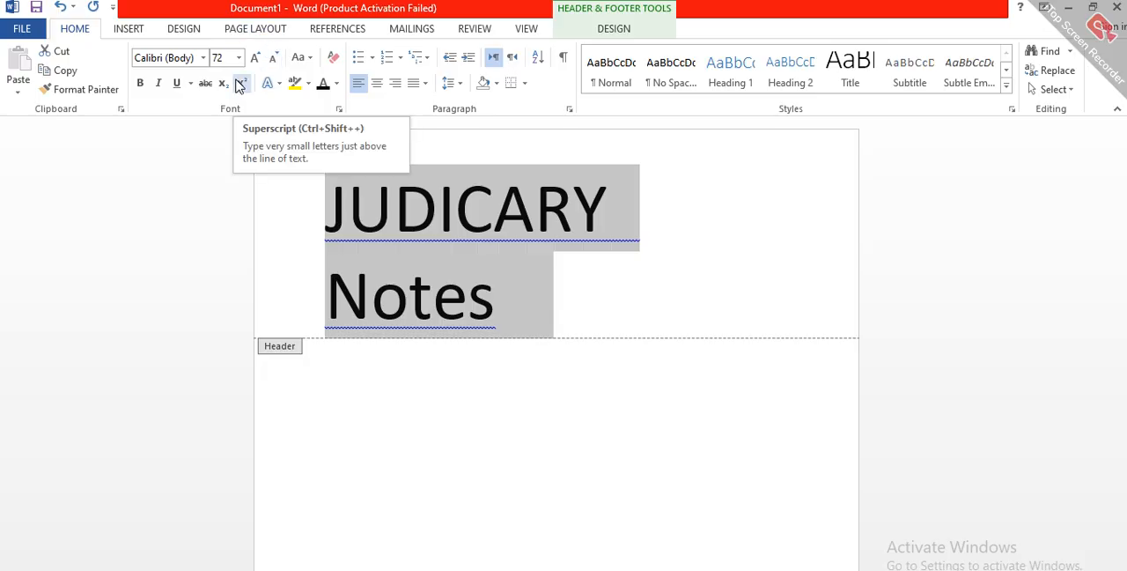
Step: Place the cursor after "Notes" in the header and set the font size there to 20
click(230, 253)
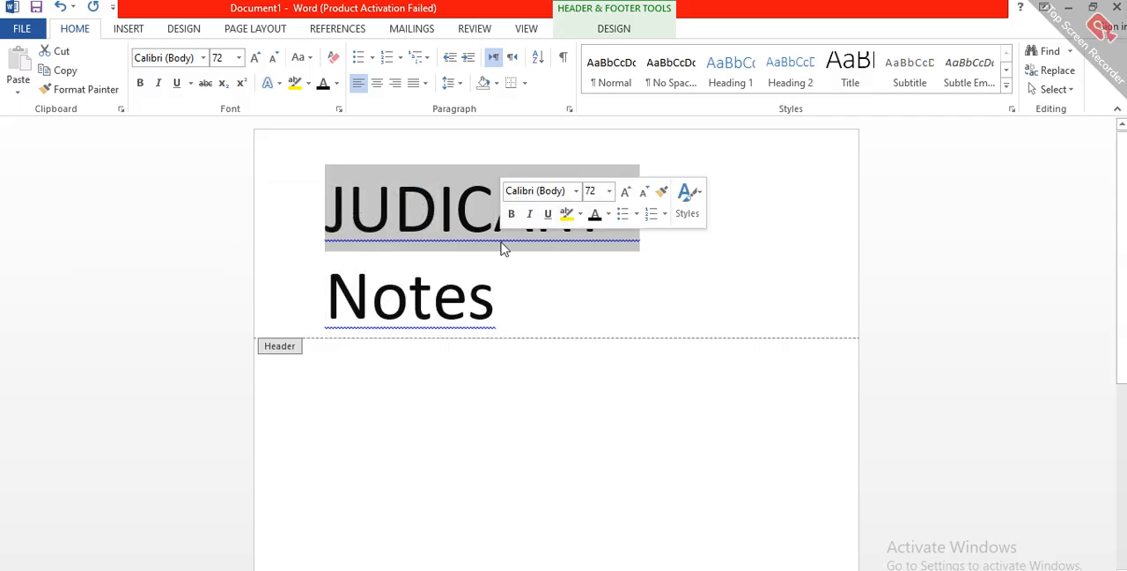
click(514, 296)
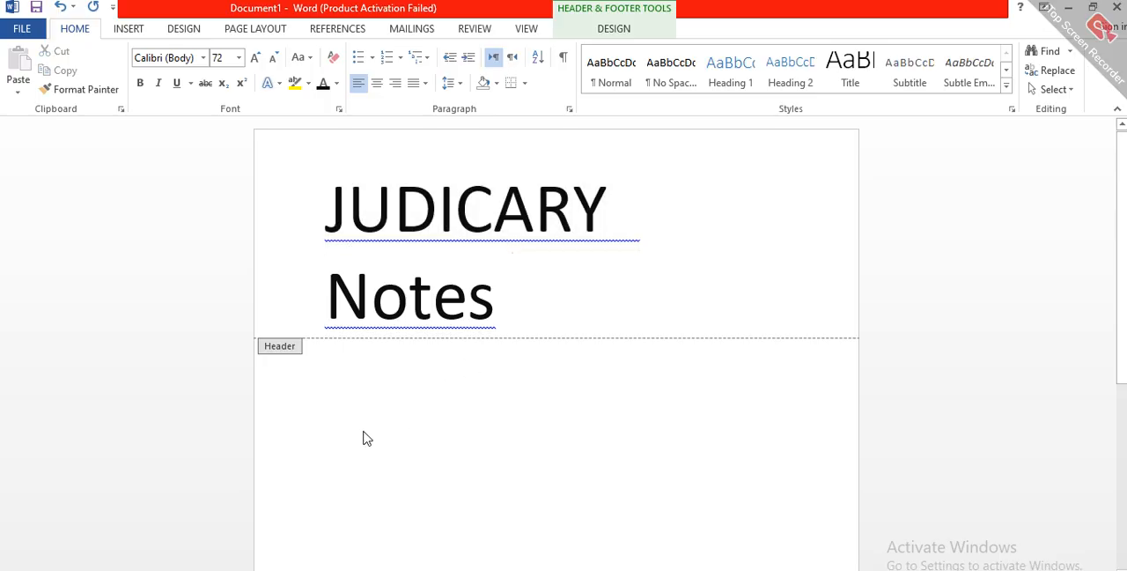
click(239, 58)
click(221, 216)
Step: Leave the header and place the cursor in the document body just below it
double_click(314, 370)
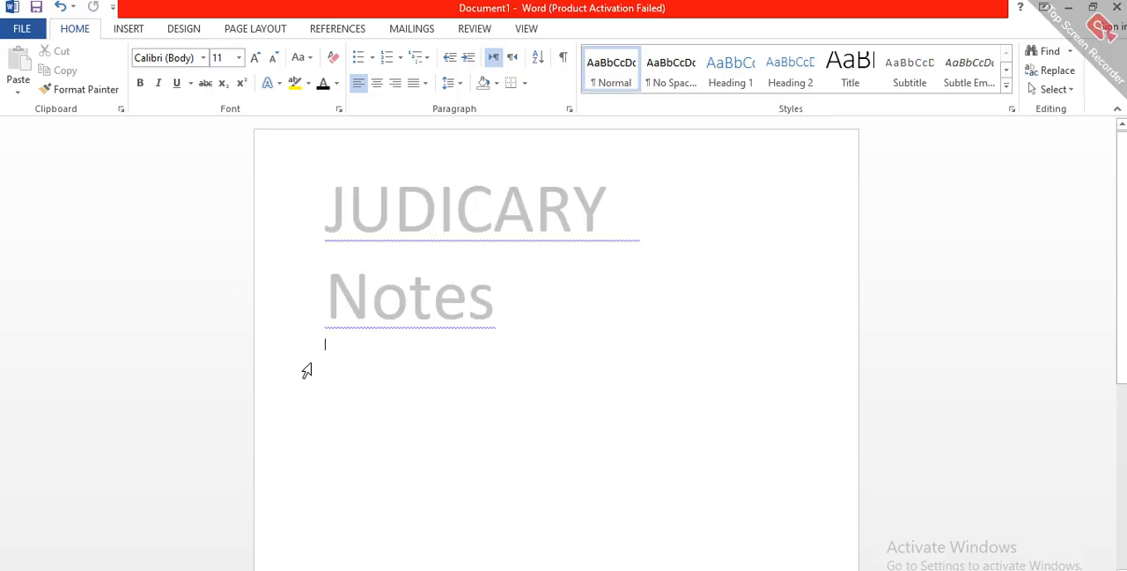
double_click(354, 378)
double_click(354, 376)
double_click(354, 374)
double_click(354, 374)
click(357, 368)
Step: Reopen the header, select its entire text and open the text highlight color choices
triple_click(415, 293)
double_click(415, 291)
triple_click(413, 290)
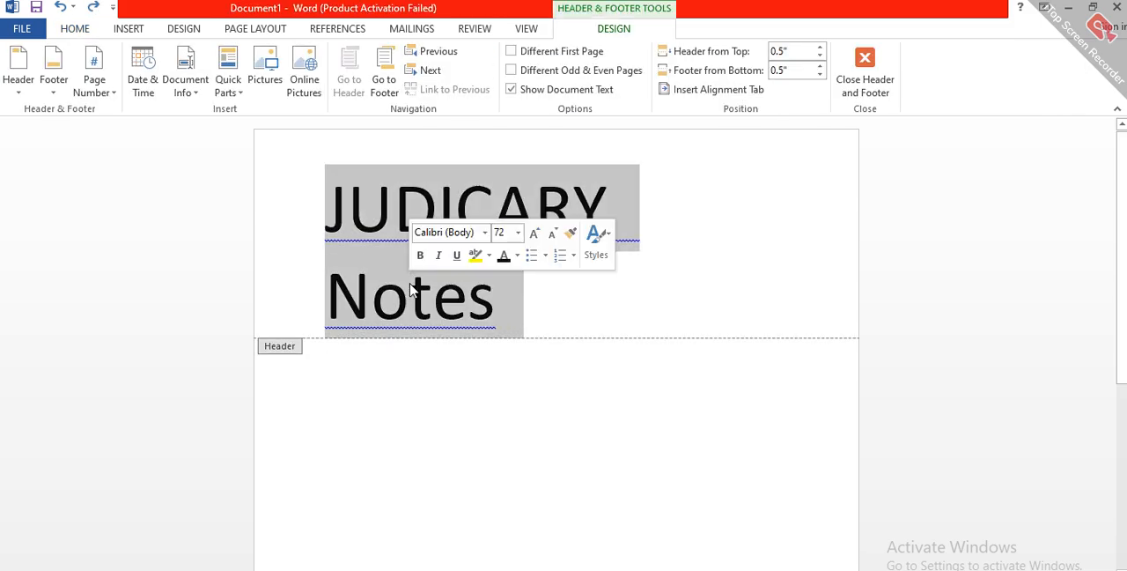
click(488, 256)
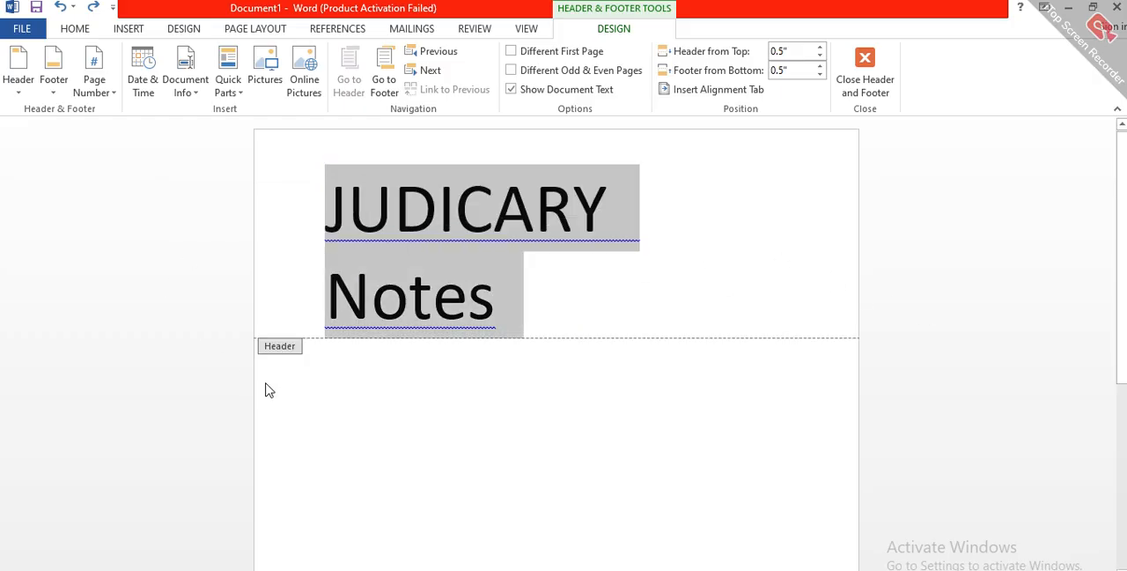
Step: Switch to the document body and back to the header, selecting the entire header text
double_click(346, 389)
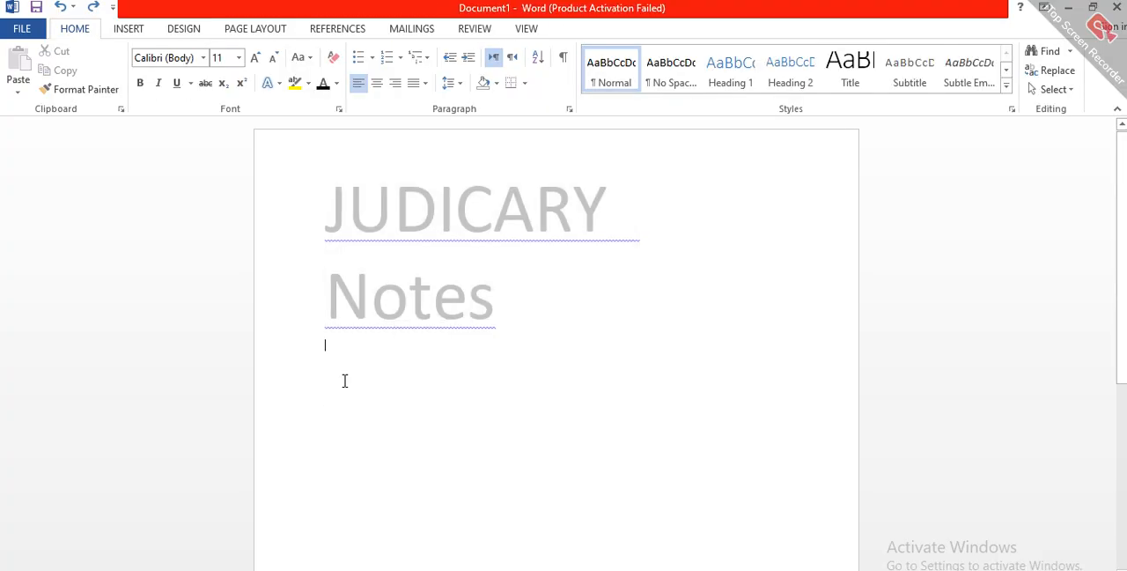
double_click(345, 383)
click(345, 386)
double_click(418, 294)
triple_click(417, 294)
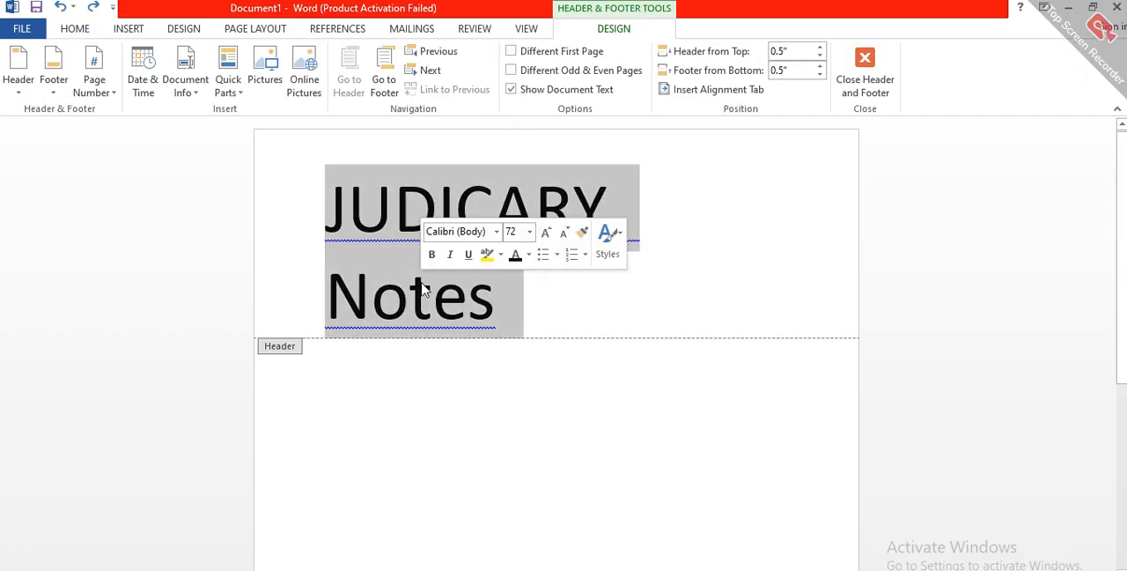
Step: Add several blank lines after "Notes" in the header and delete them again
click(526, 306)
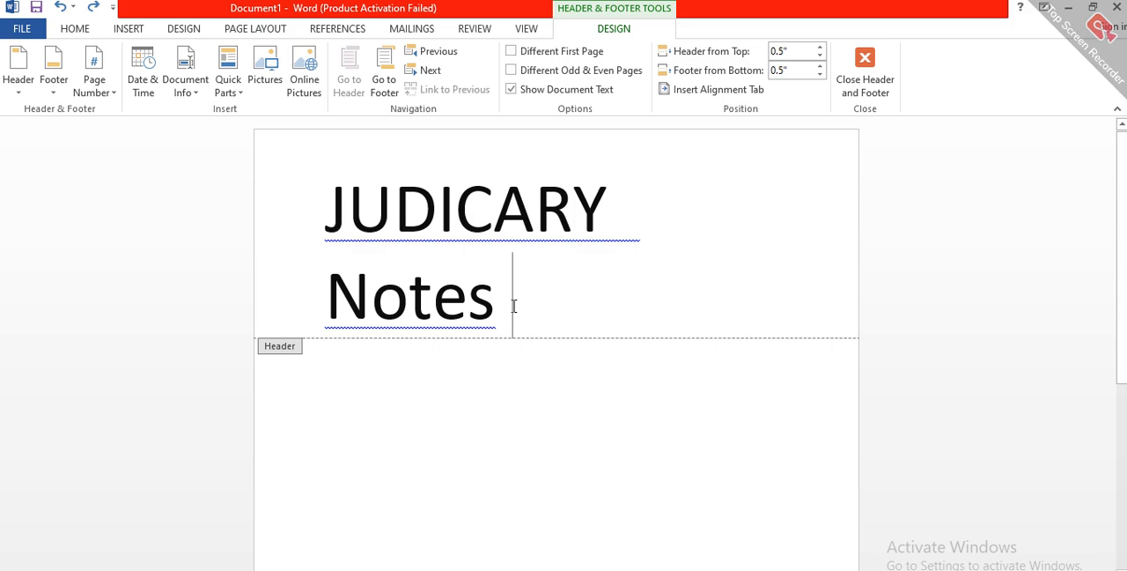
key(Return)
key(Return)
key(Return)
key(Return)
key(Return)
key(Return)
key(Return)
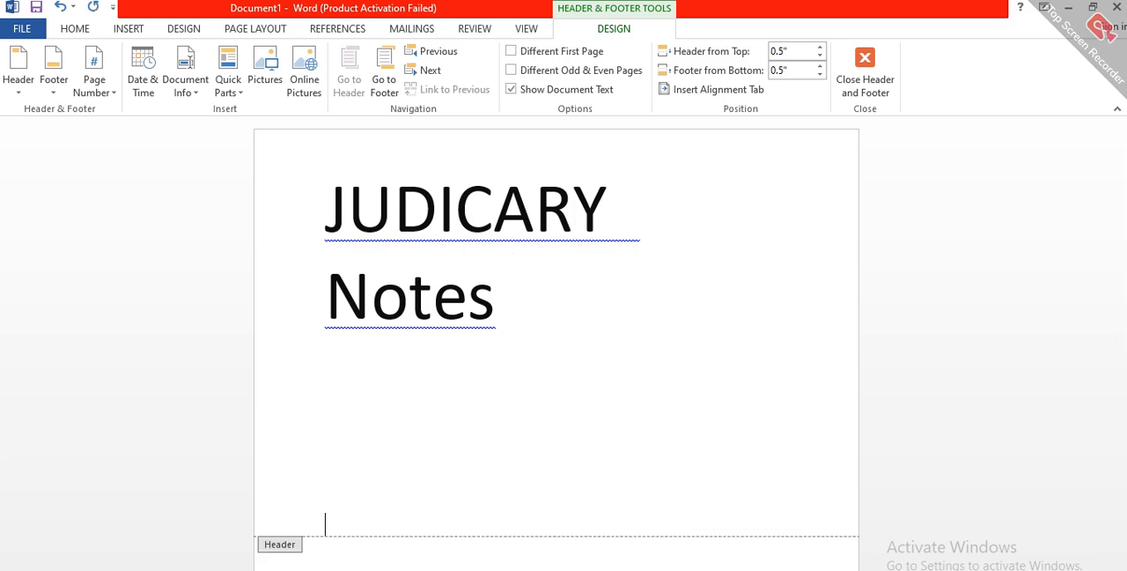
key(BackSpace)
key(BackSpace)
key(BackSpace)
key(BackSpace)
key(BackSpace)
key(BackSpace)
key(BackSpace)
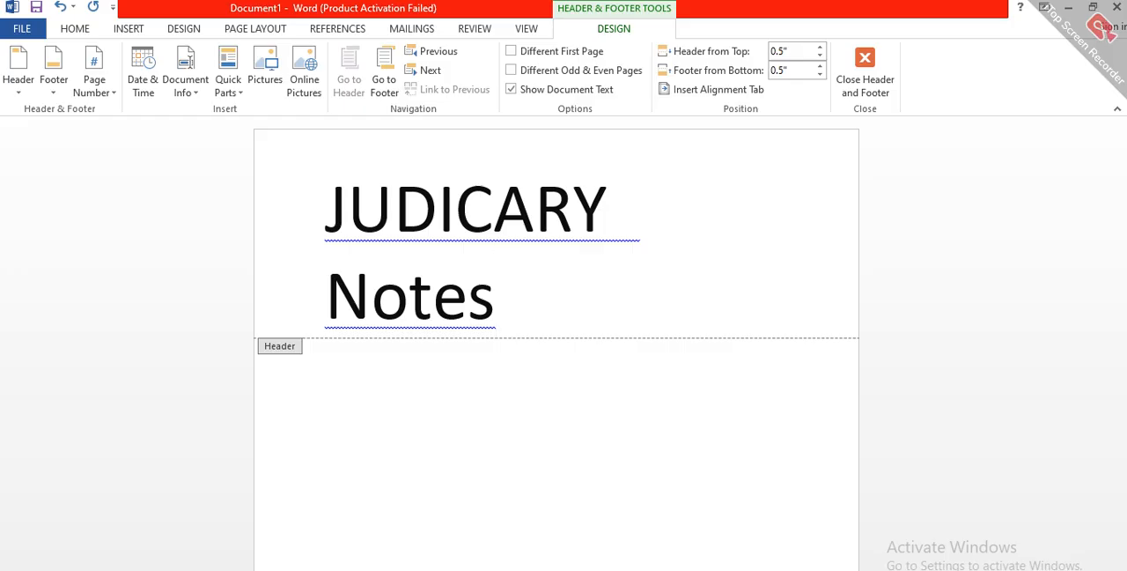
Step: Add the year 2026 after "Notes" in the header and return to the document body
double_click(306, 428)
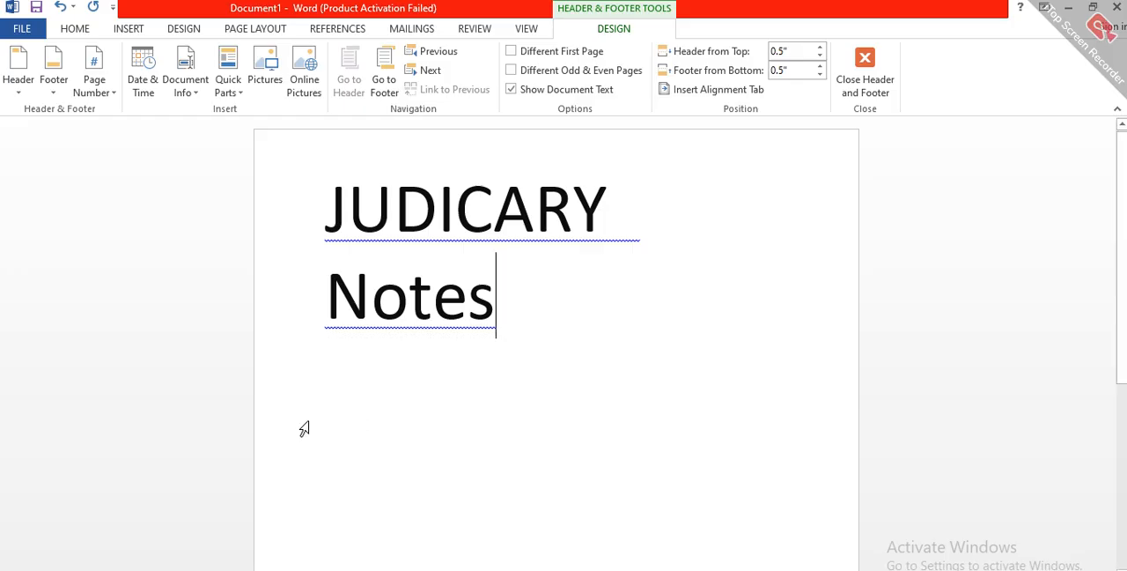
double_click(507, 275)
text(20)
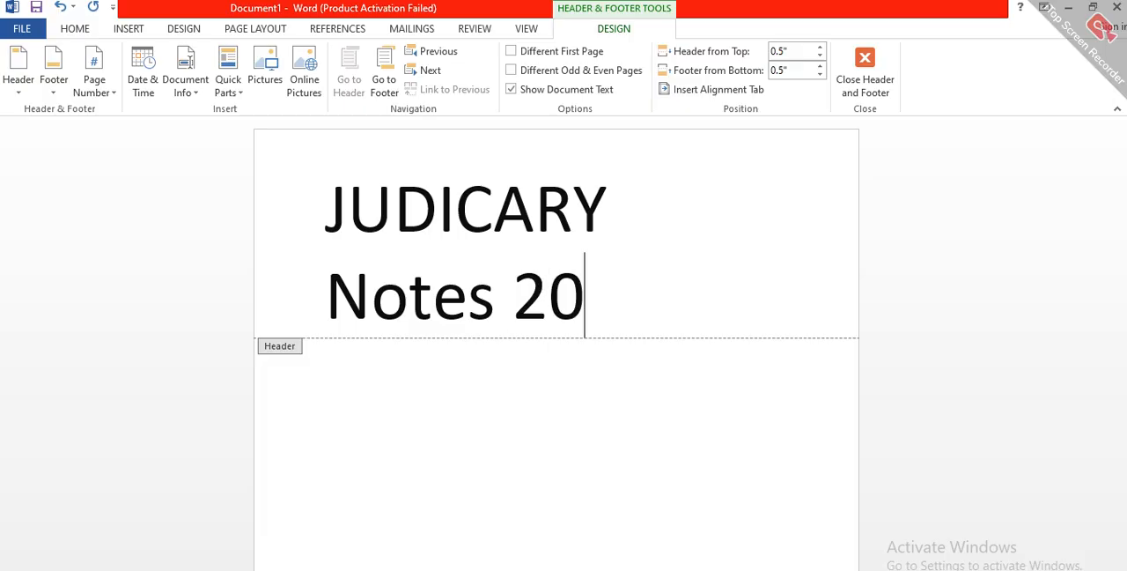
text(25)
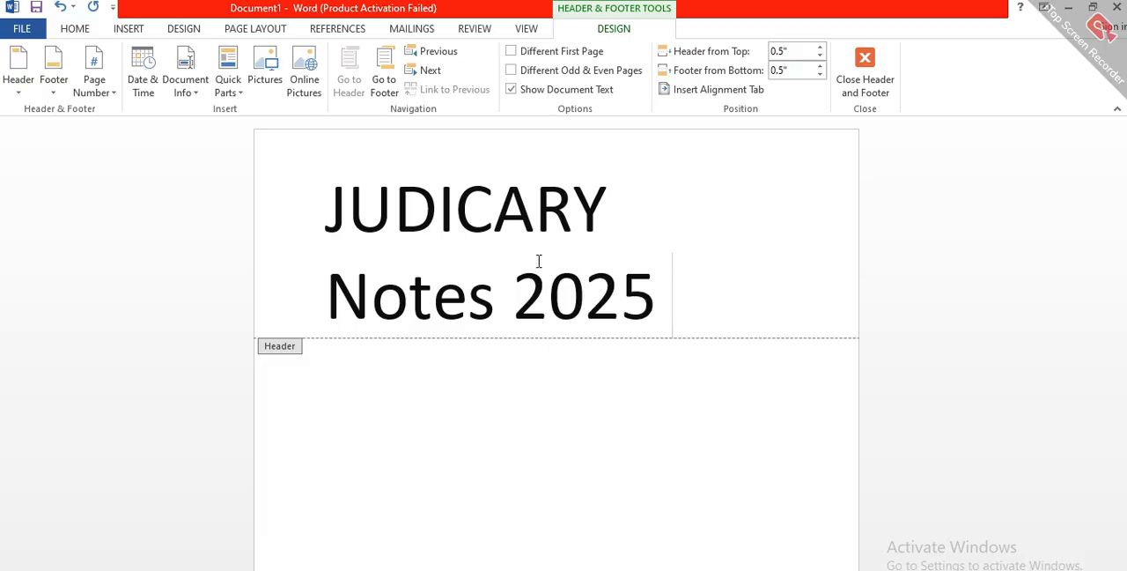
text(6)
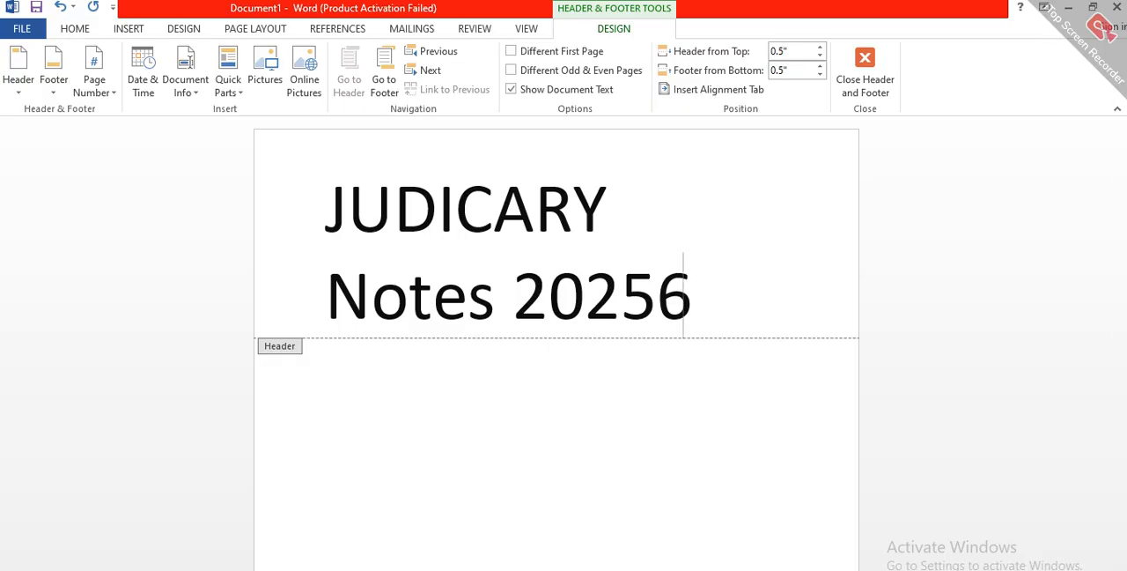
key(BackSpace)
key(BackSpace)
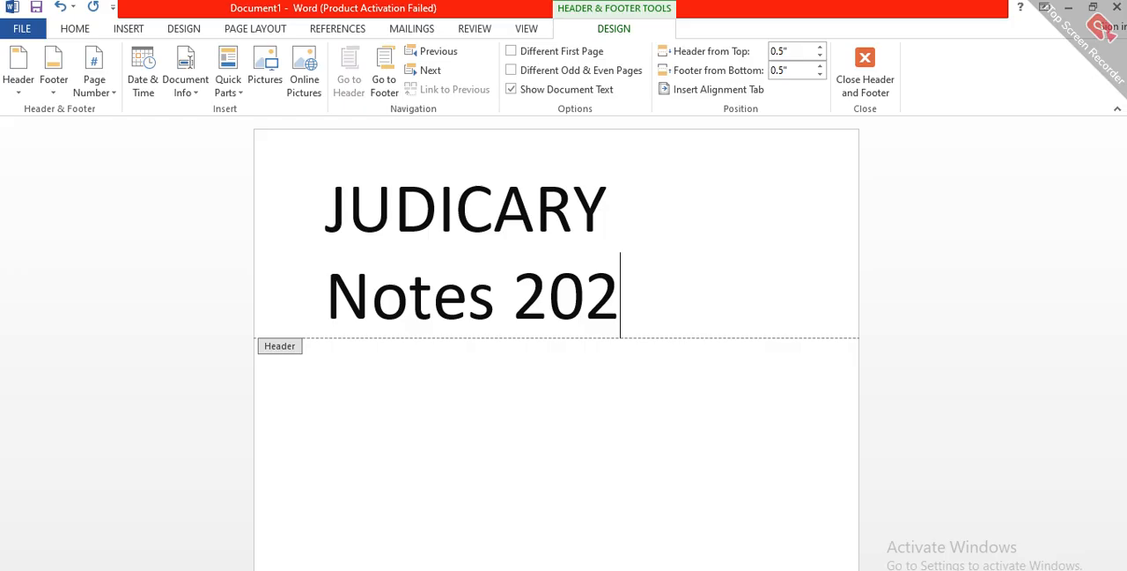
text(6)
click(502, 335)
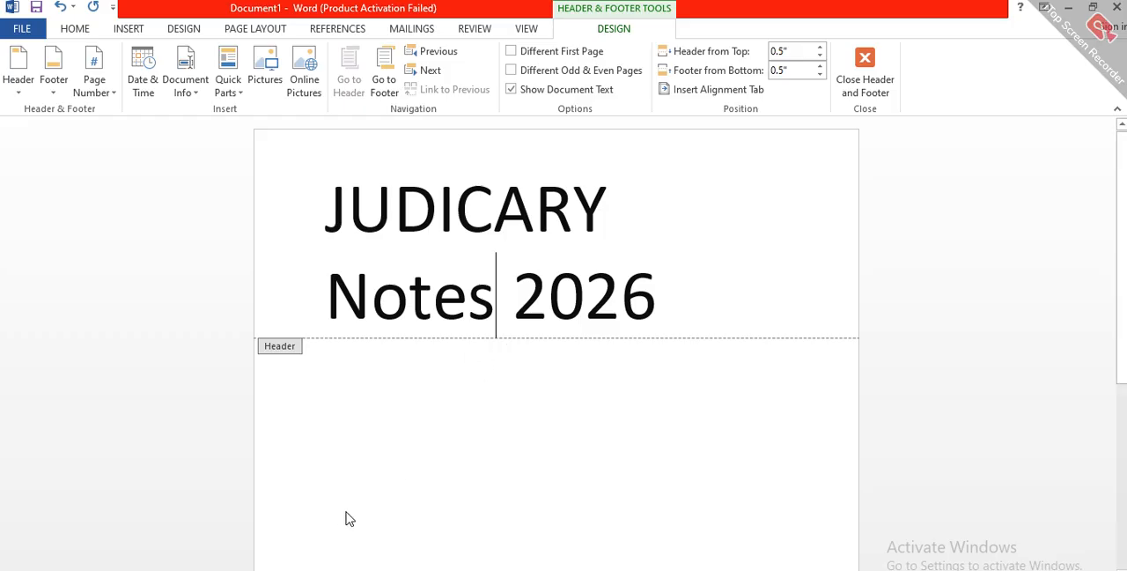
double_click(471, 389)
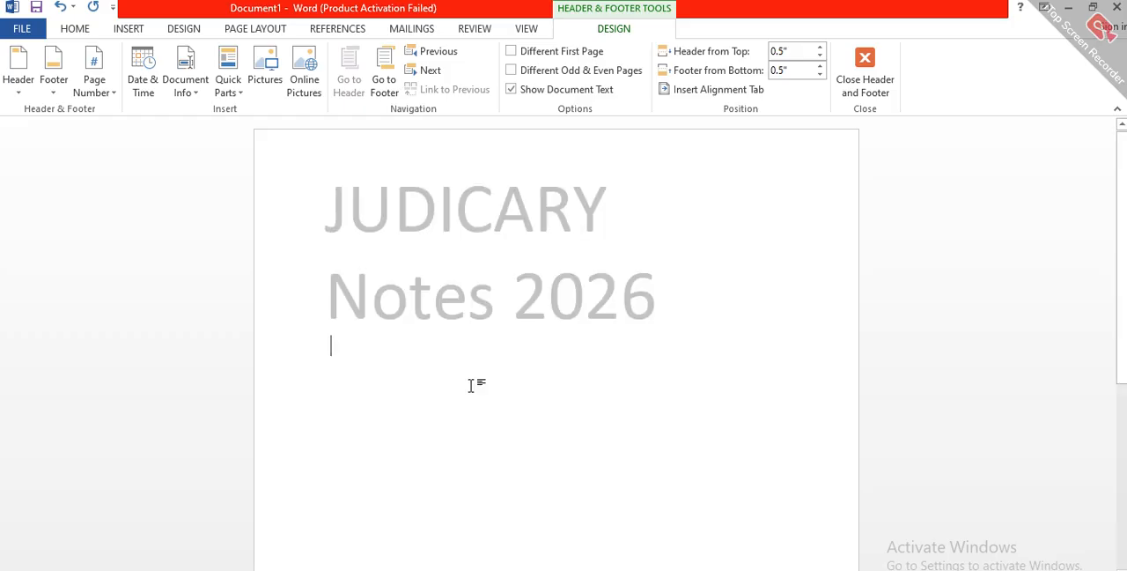
Step: Reopen the header and try a light gray highlight and a hollow light-blue outline text effect on its heading
double_click(478, 308)
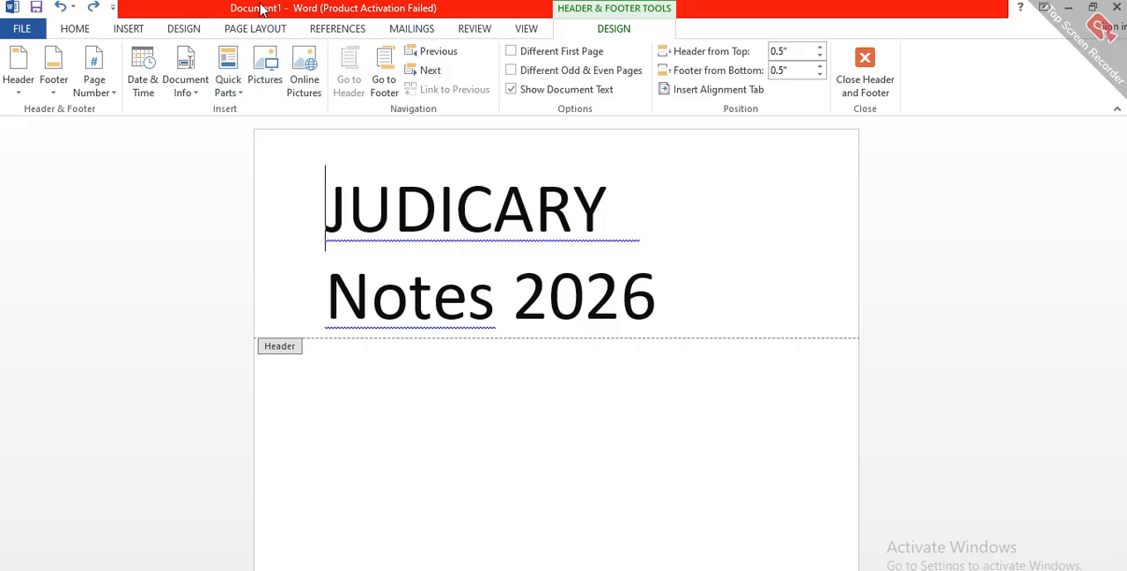
click(93, 28)
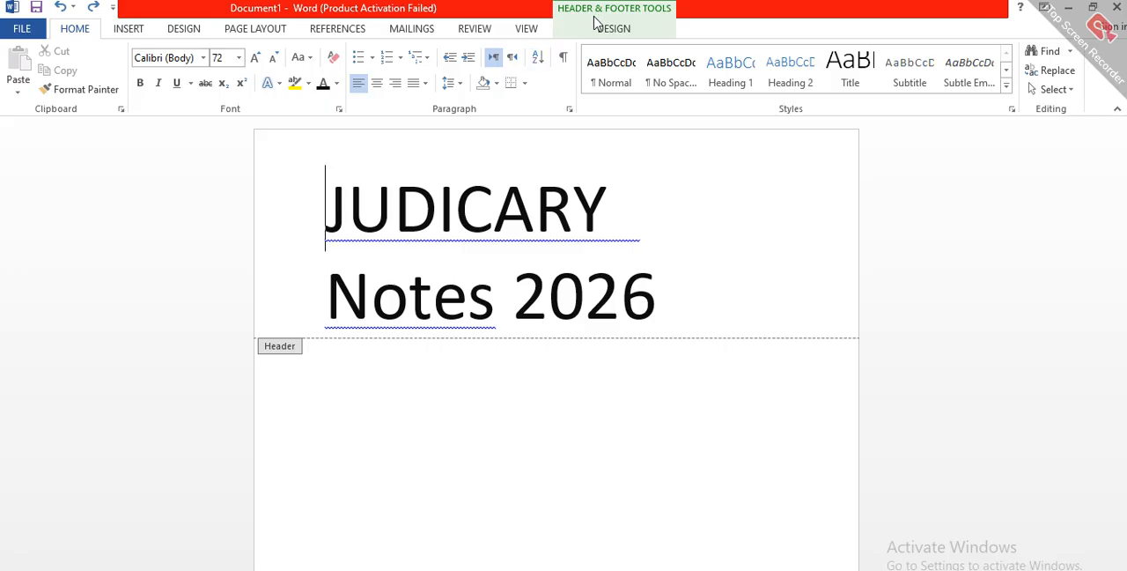
click(311, 87)
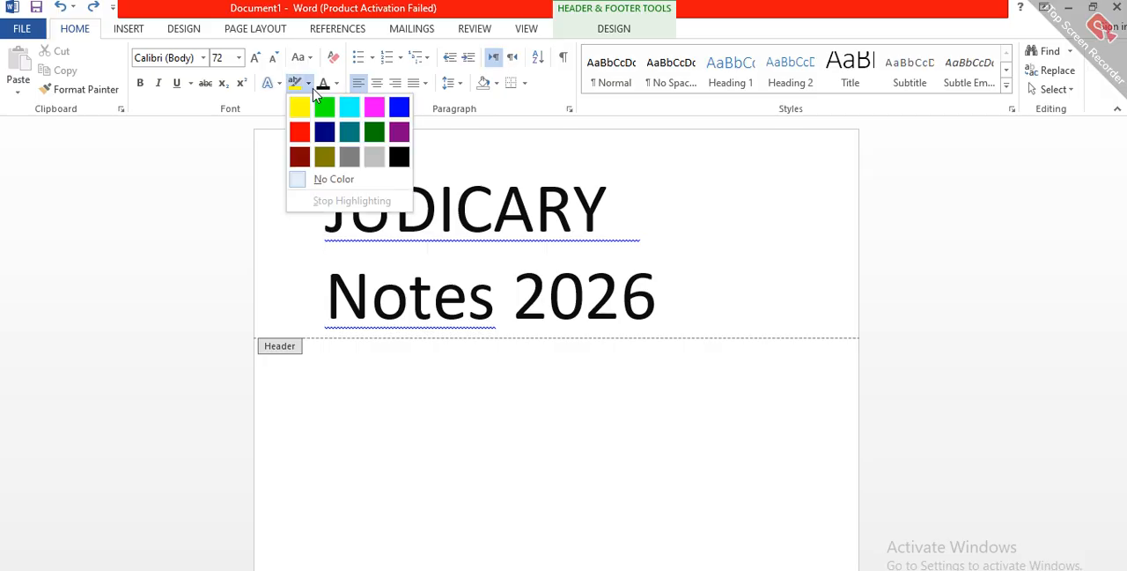
click(383, 163)
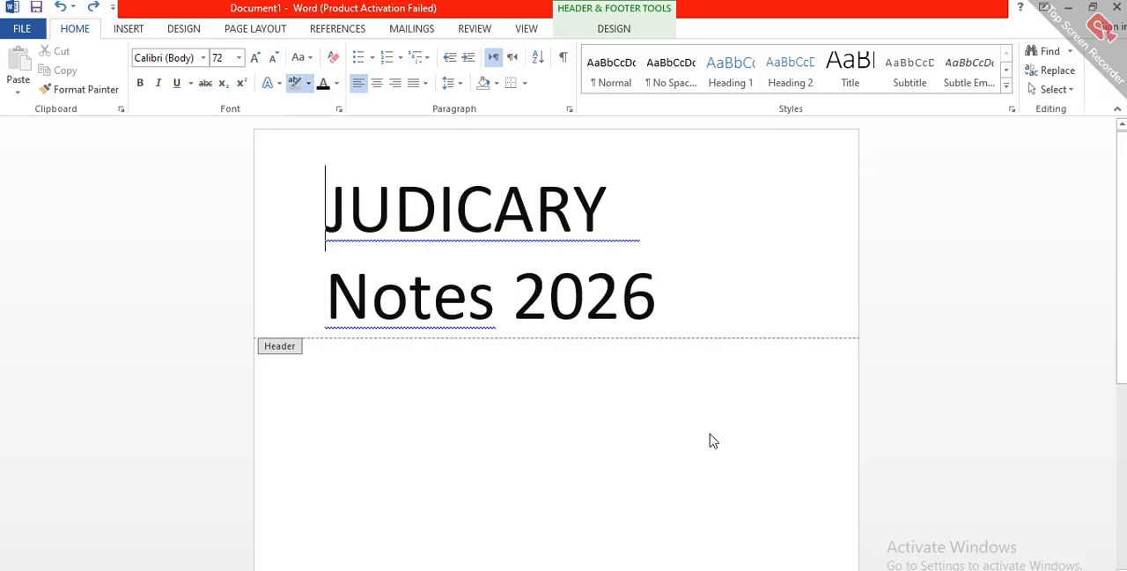
click(273, 82)
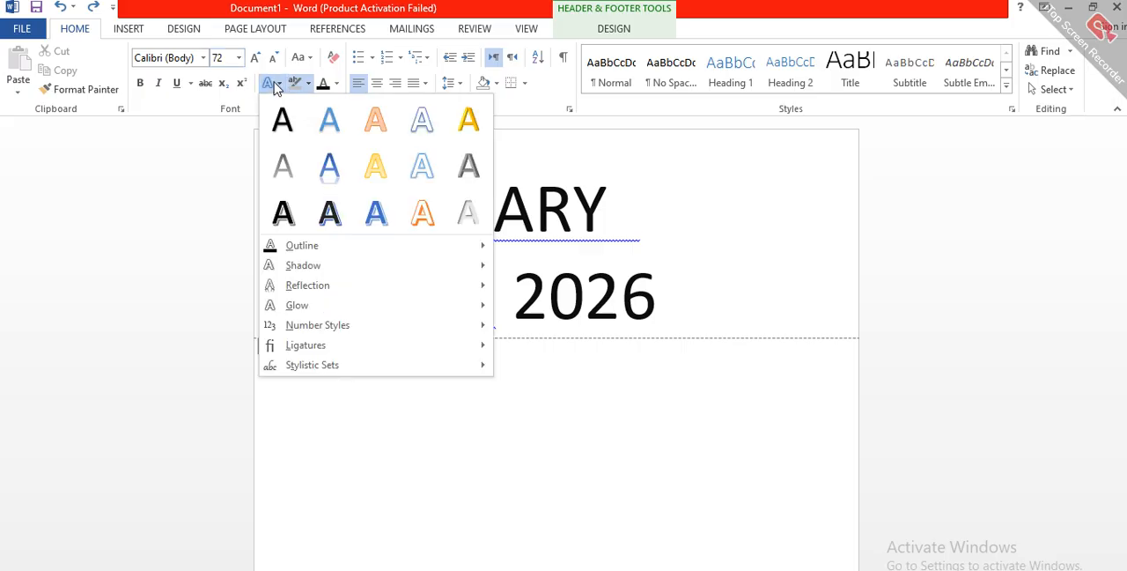
click(405, 176)
Step: Apply the bold blue shadowed text effect to the whole header heading and the hollow light-blue outline effect to its "JUDICARY" line
triple_click(441, 209)
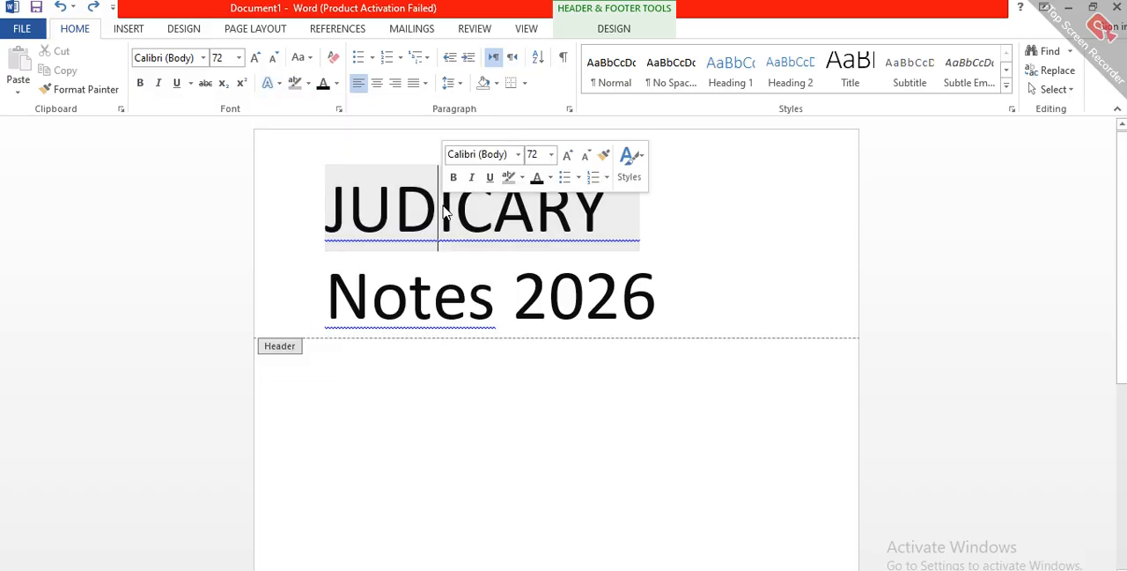
click(271, 83)
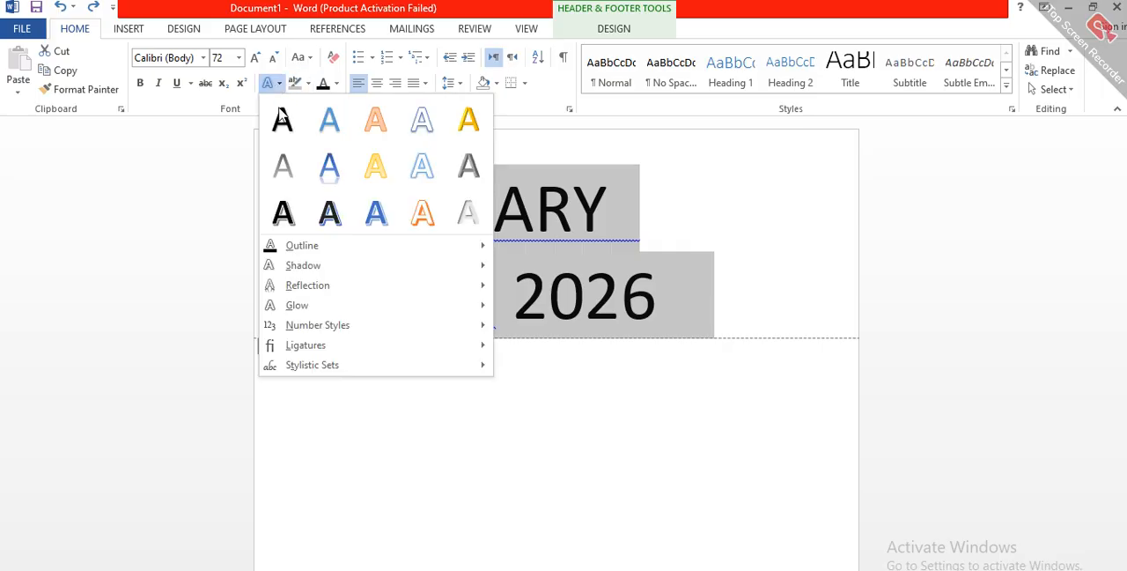
click(382, 224)
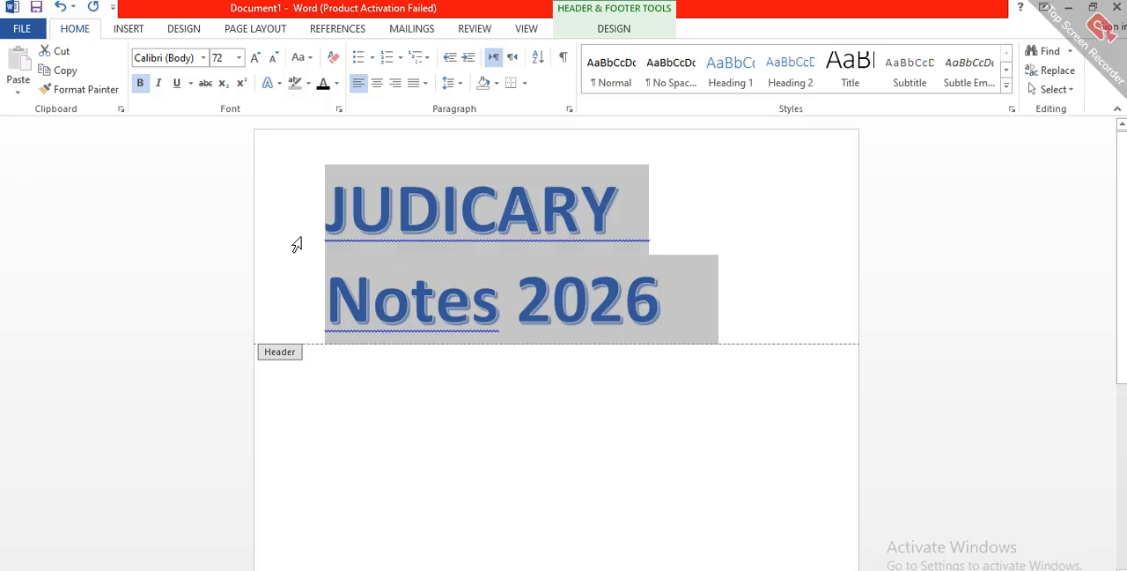
click(261, 239)
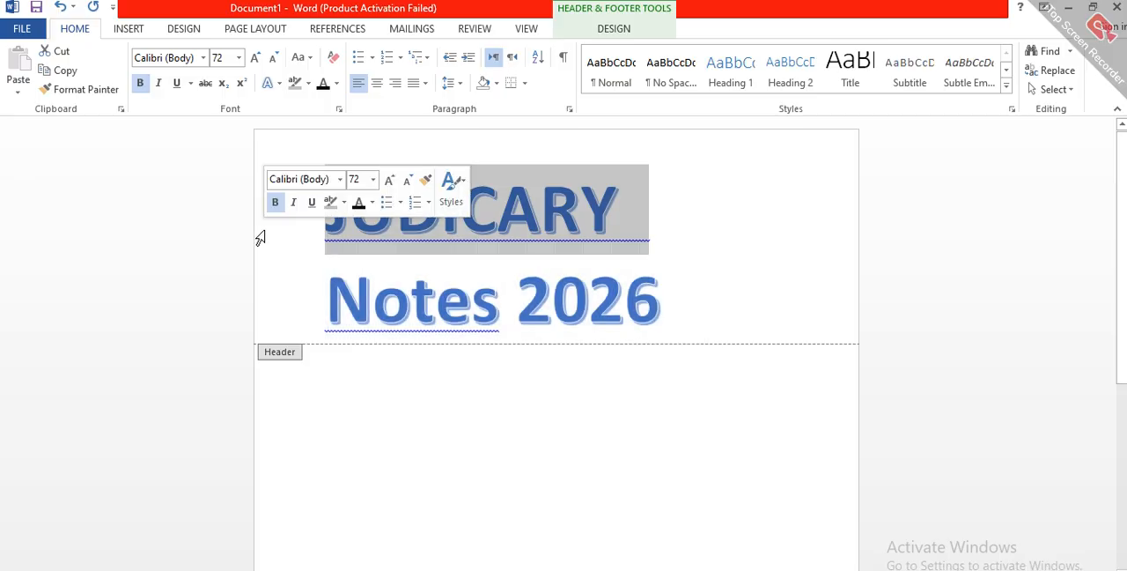
click(280, 83)
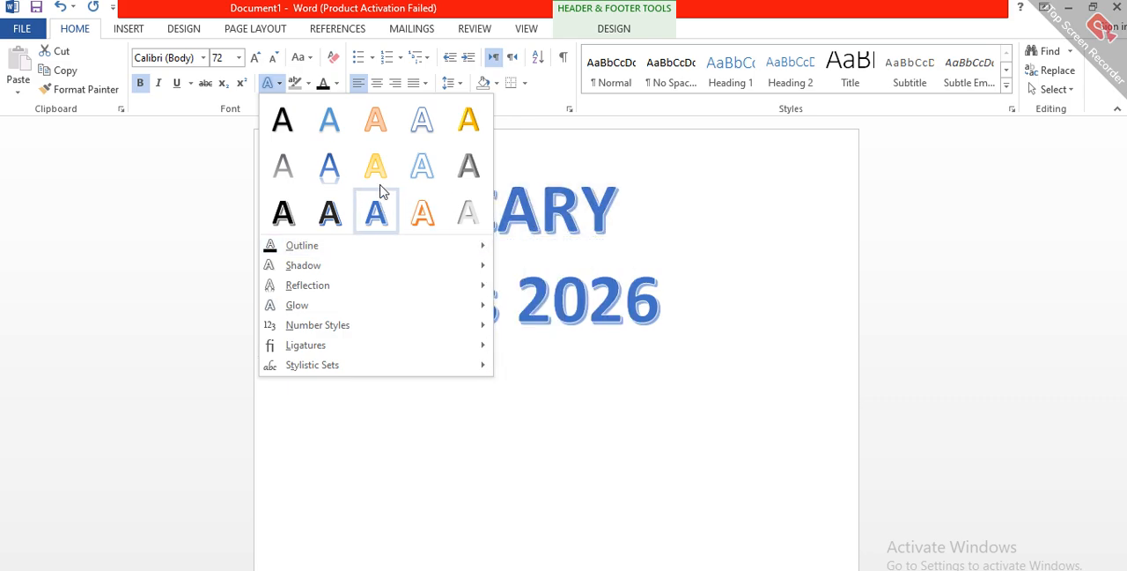
click(428, 157)
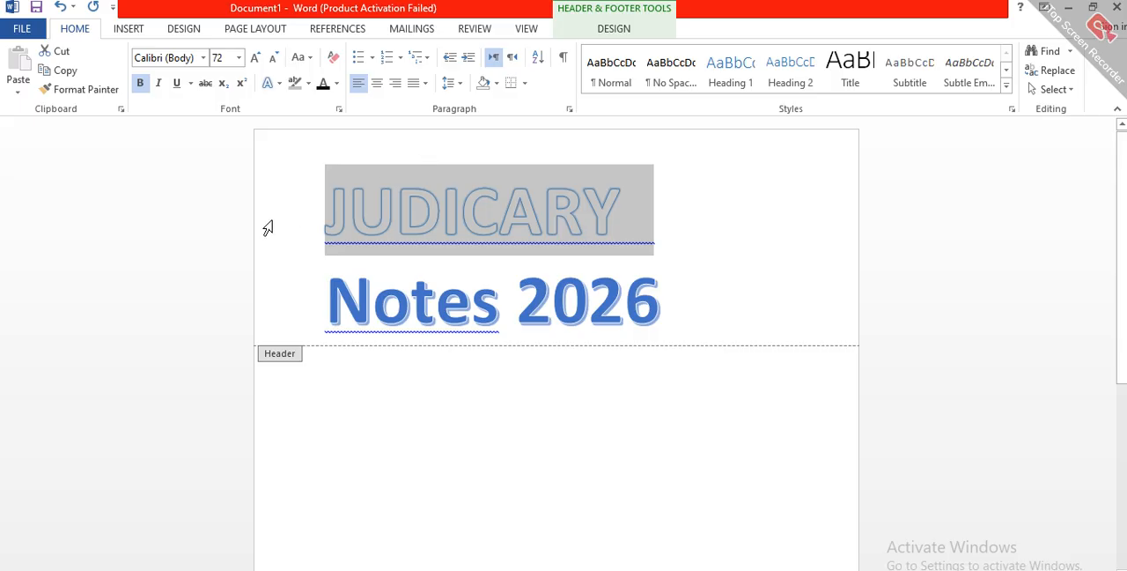
Step: Apply the bold black shadowed text effect to both lines of the header heading
click(326, 266)
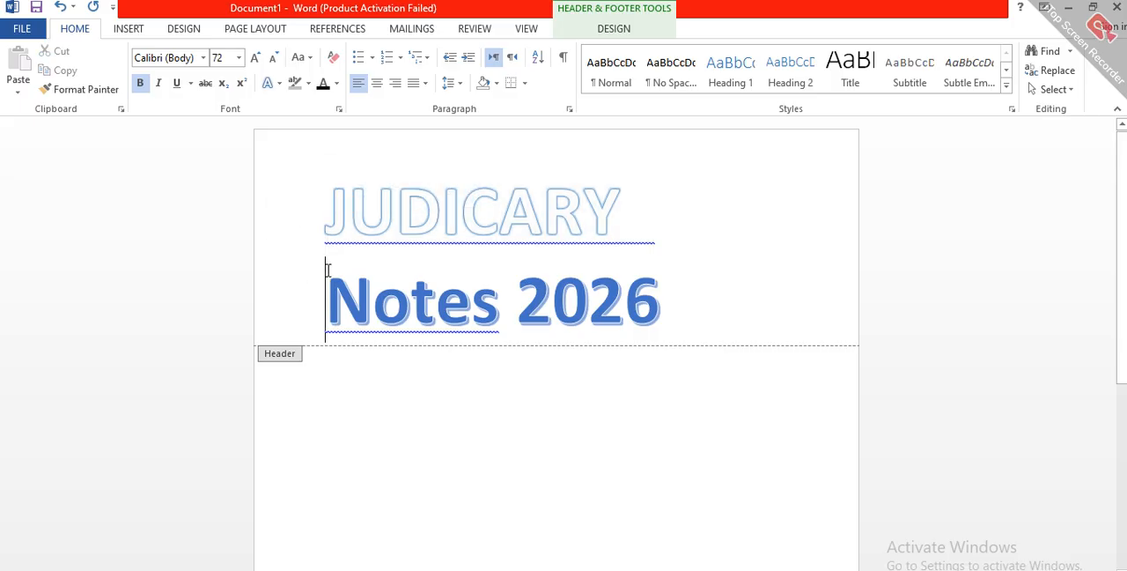
triple_click(413, 302)
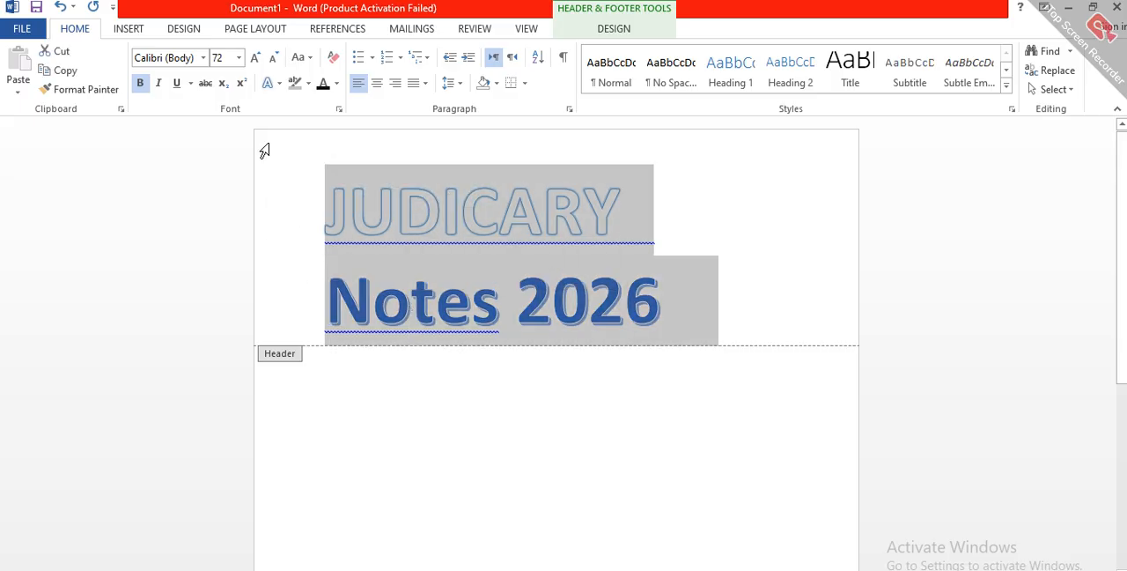
click(272, 84)
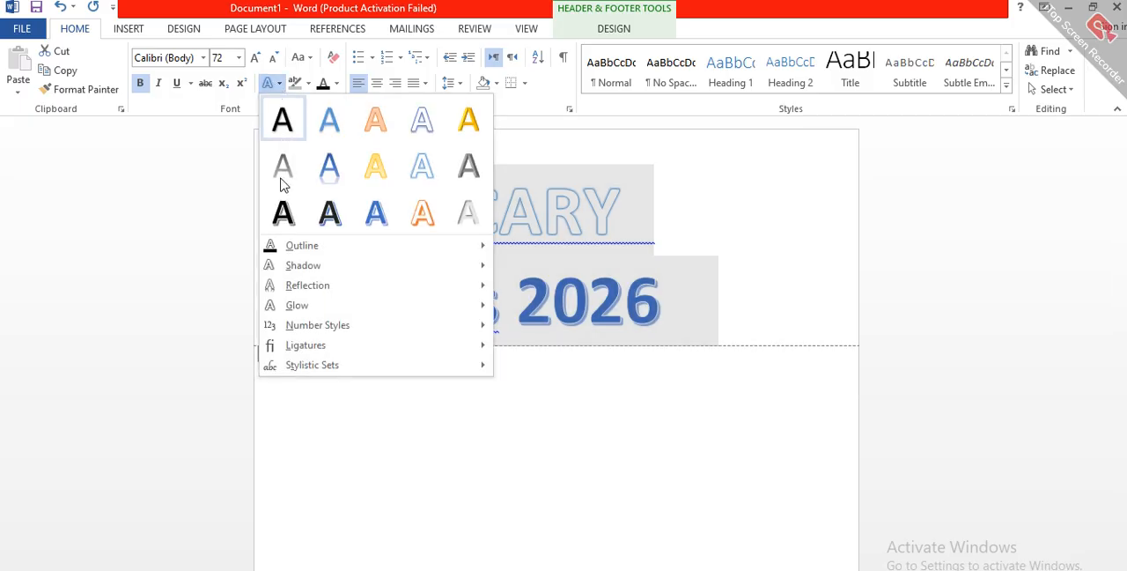
click(284, 211)
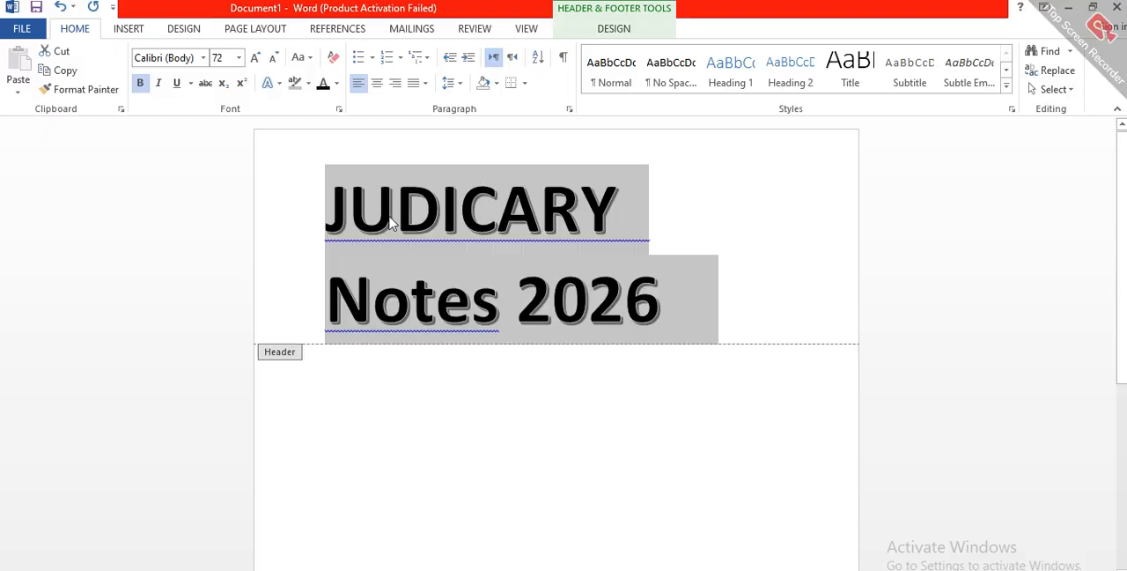
Step: Delete the entire heading from the header and return to the document body
click(412, 222)
double_click(412, 222)
triple_click(412, 222)
key(Delete)
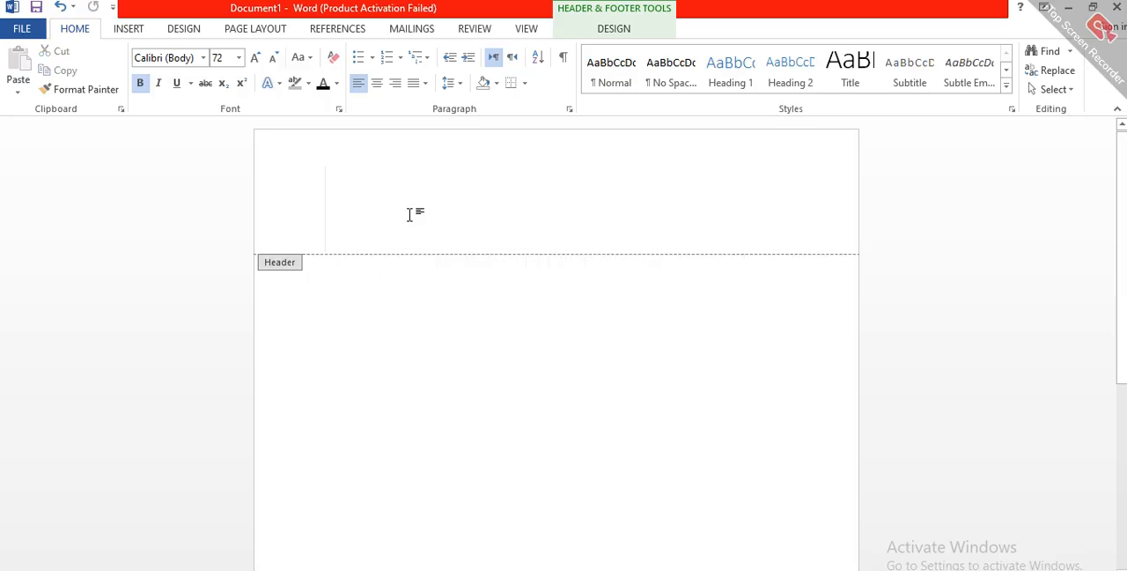
double_click(358, 336)
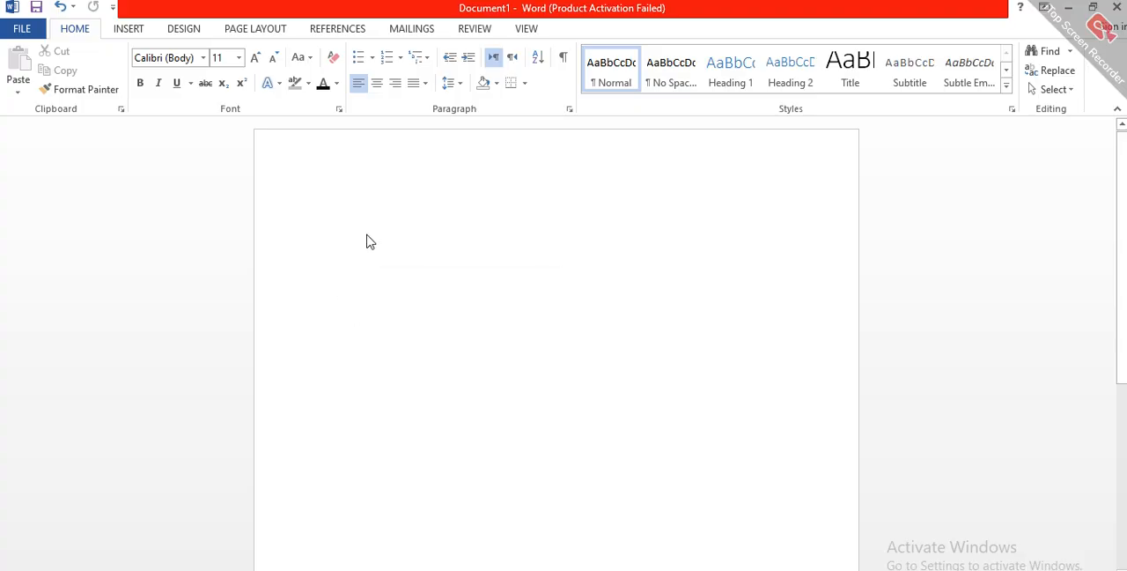
Step: Enter the line "SUIT FOR RESTITUTION OF PROPERTY" at the start of the document body
double_click(367, 236)
double_click(350, 300)
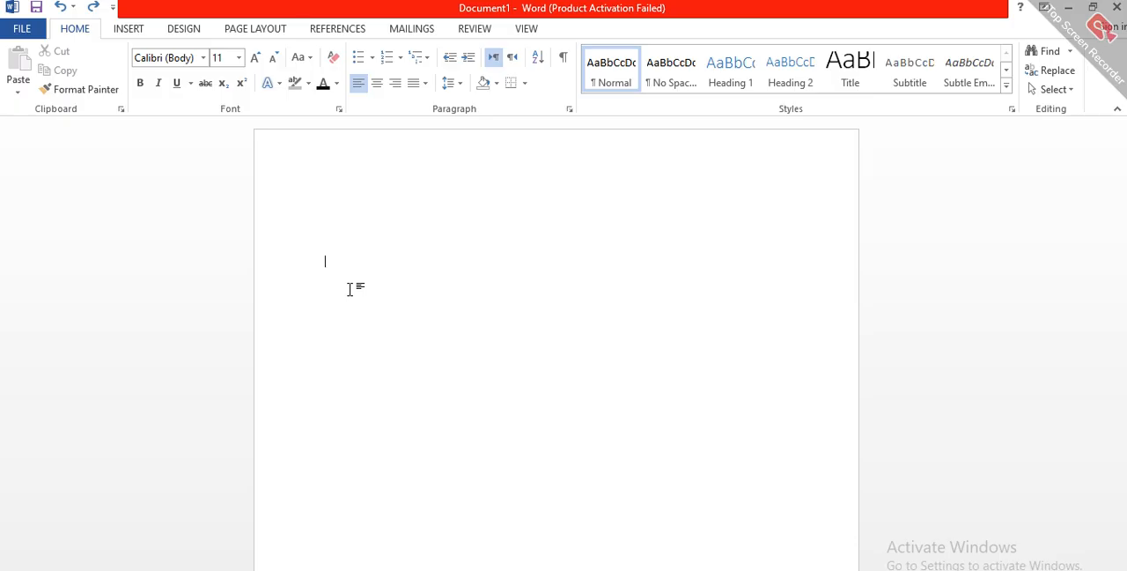
text(s)
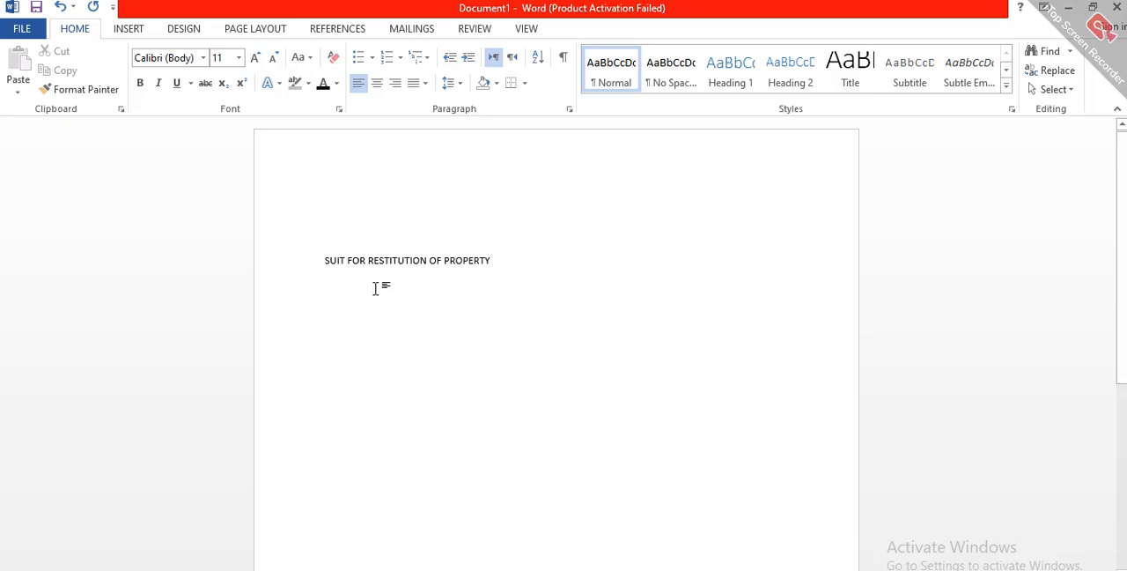
Step: Set the font size of the "SUIT FOR RESTITUTION OF PROPERTY" line to 22
triple_click(375, 261)
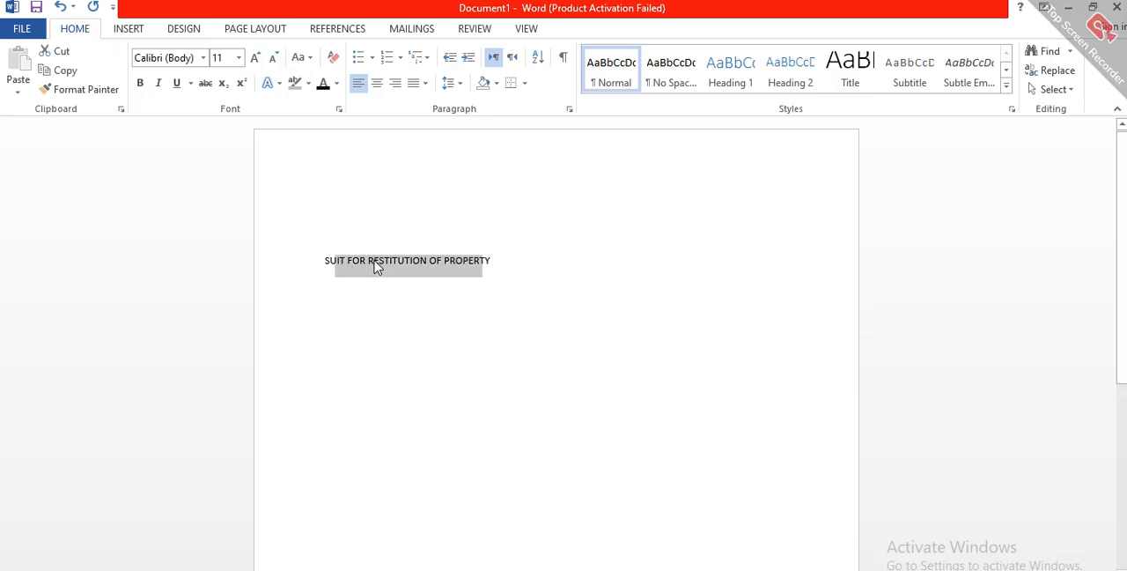
double_click(257, 57)
double_click(255, 57)
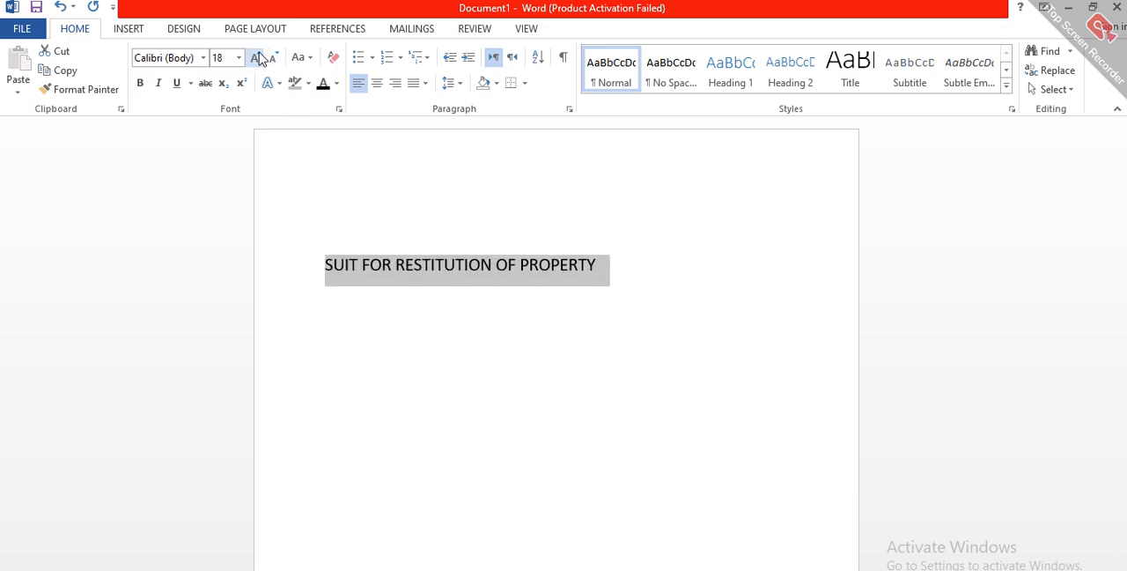
double_click(255, 57)
triple_click(255, 57)
click(255, 57)
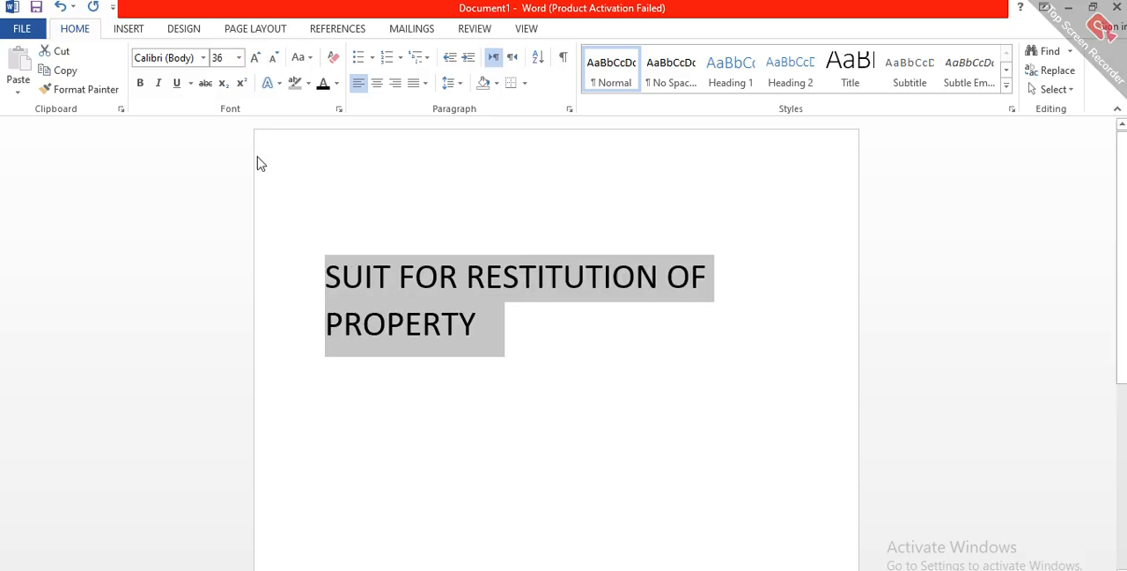
click(276, 57)
double_click(275, 57)
click(276, 57)
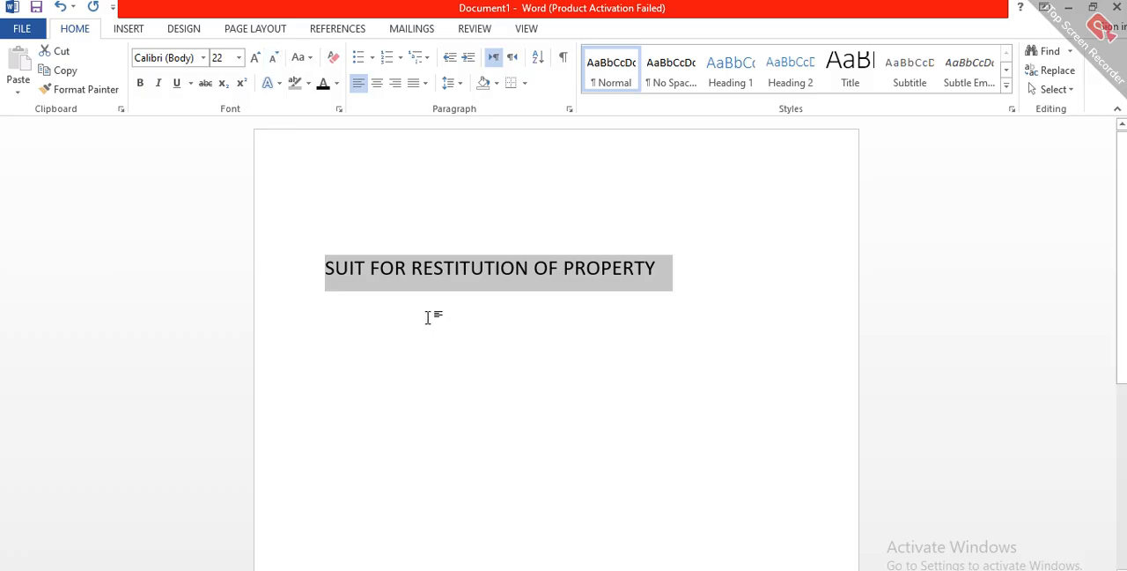
click(470, 317)
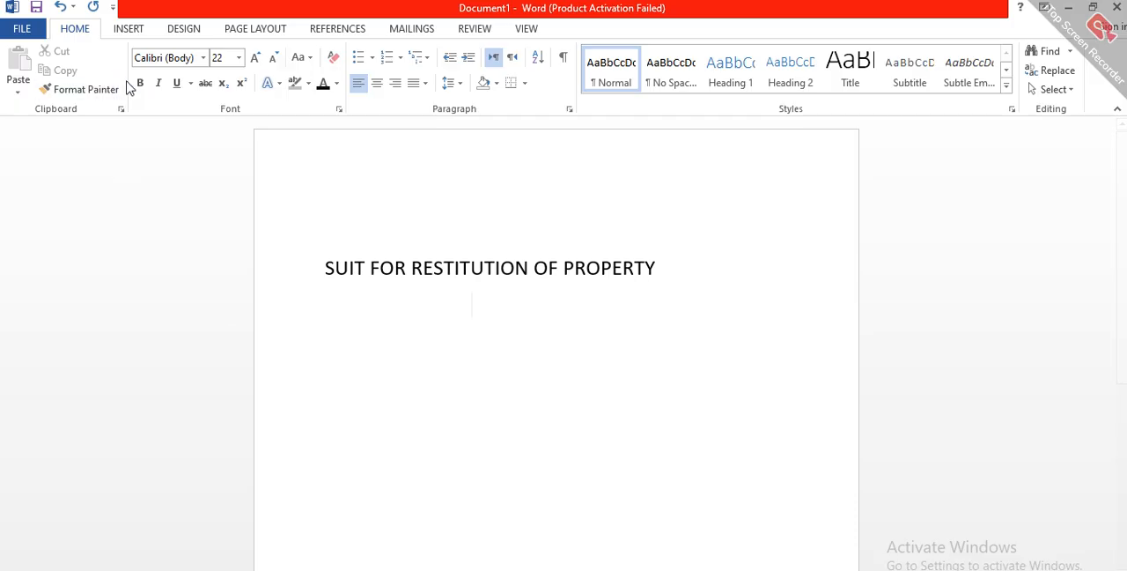
Step: Make the whole "SUIT FOR RESTITUTION OF PROPERTY" line italic and underlined, without bold
triple_click(482, 268)
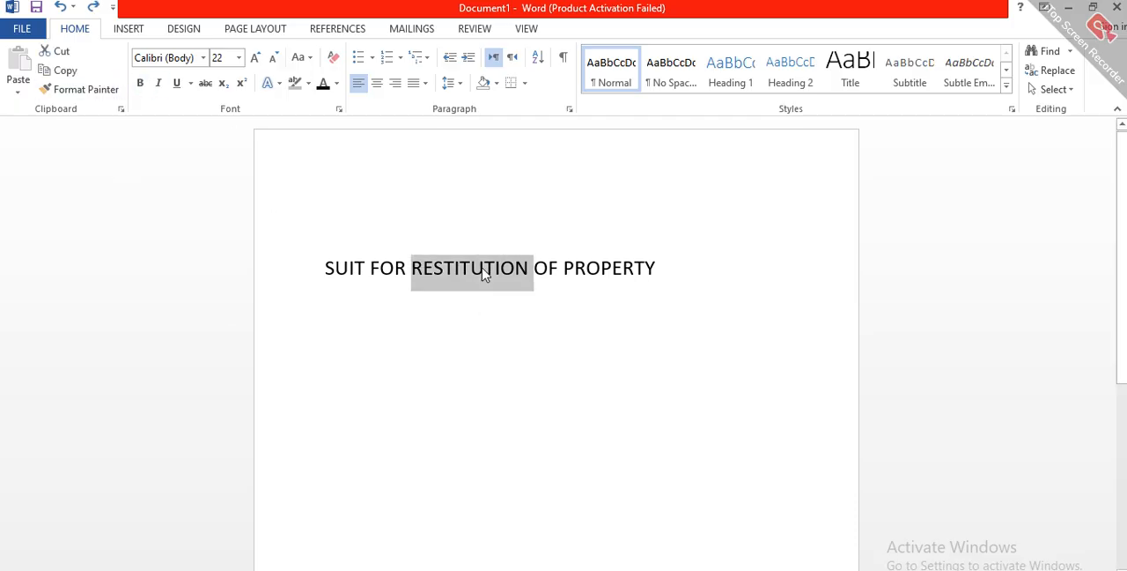
click(140, 84)
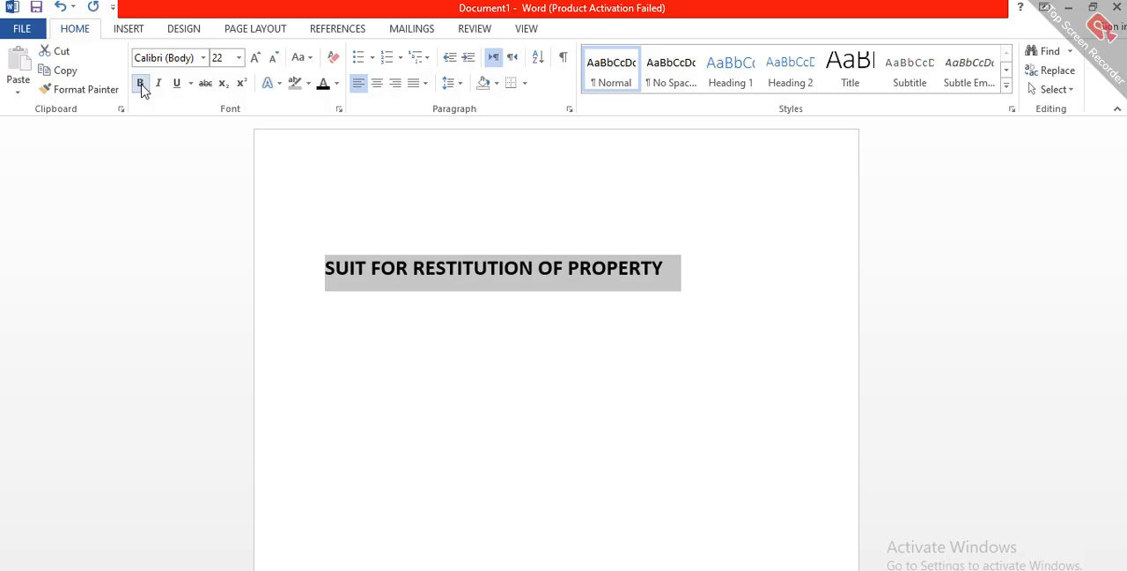
click(141, 84)
click(158, 84)
click(177, 83)
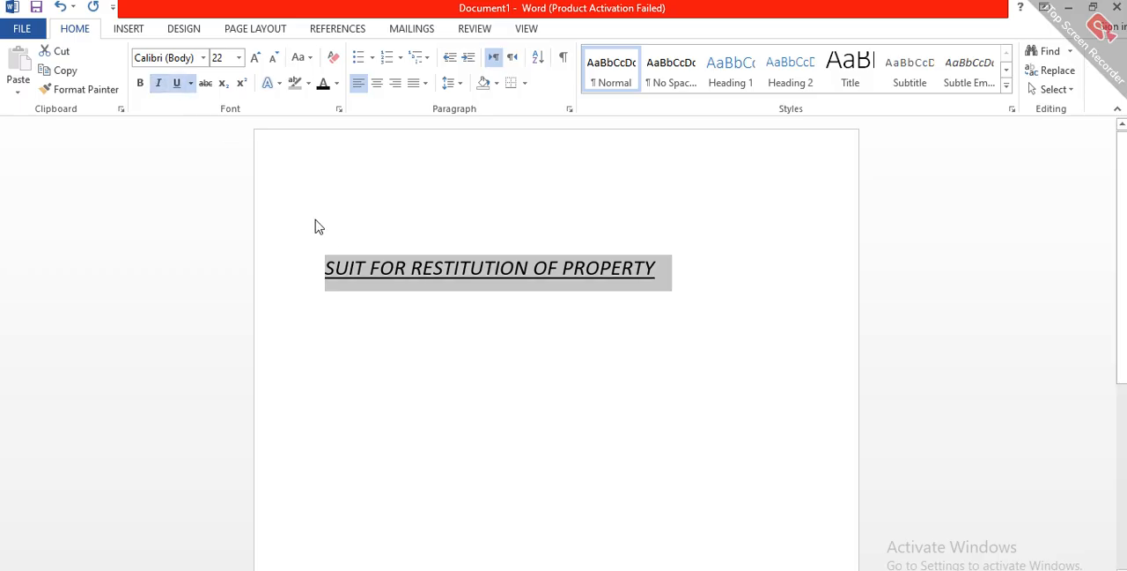
click(343, 346)
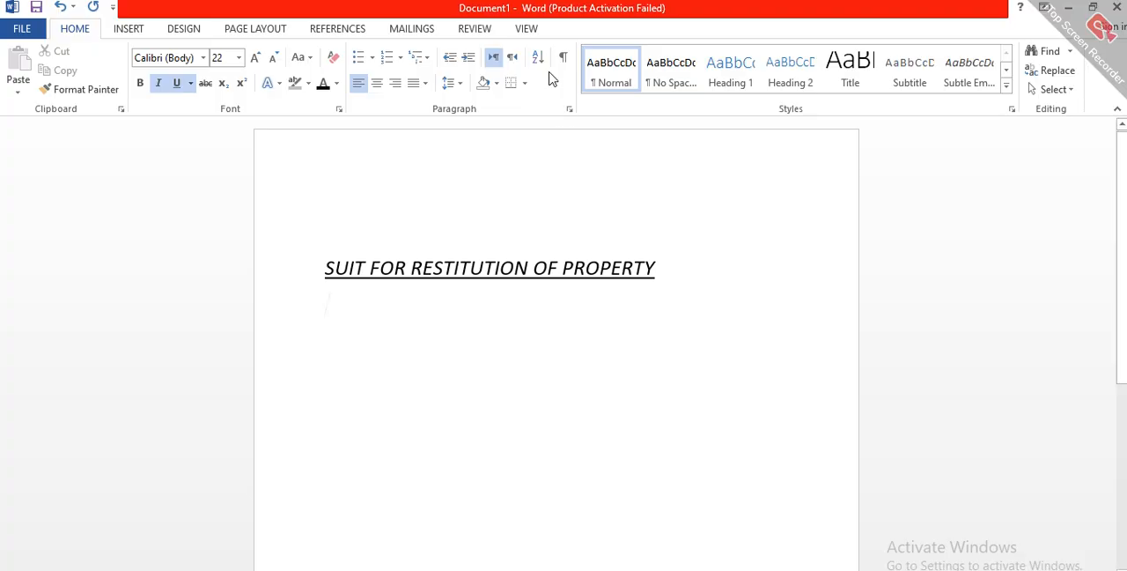
Step: Turn off italic and underline for the empty line below the title
click(189, 84)
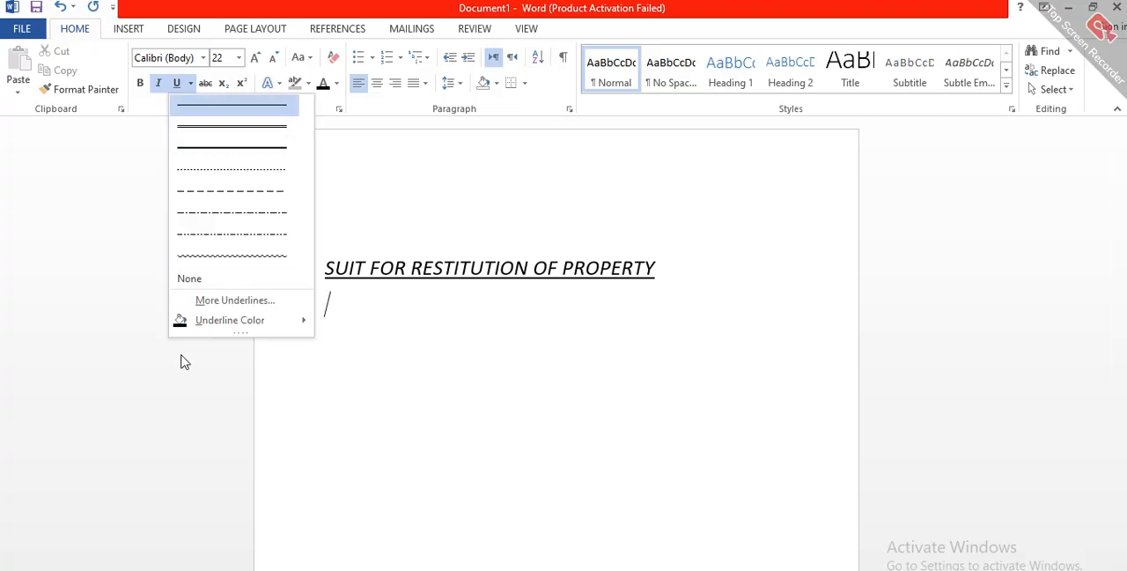
click(160, 88)
click(180, 88)
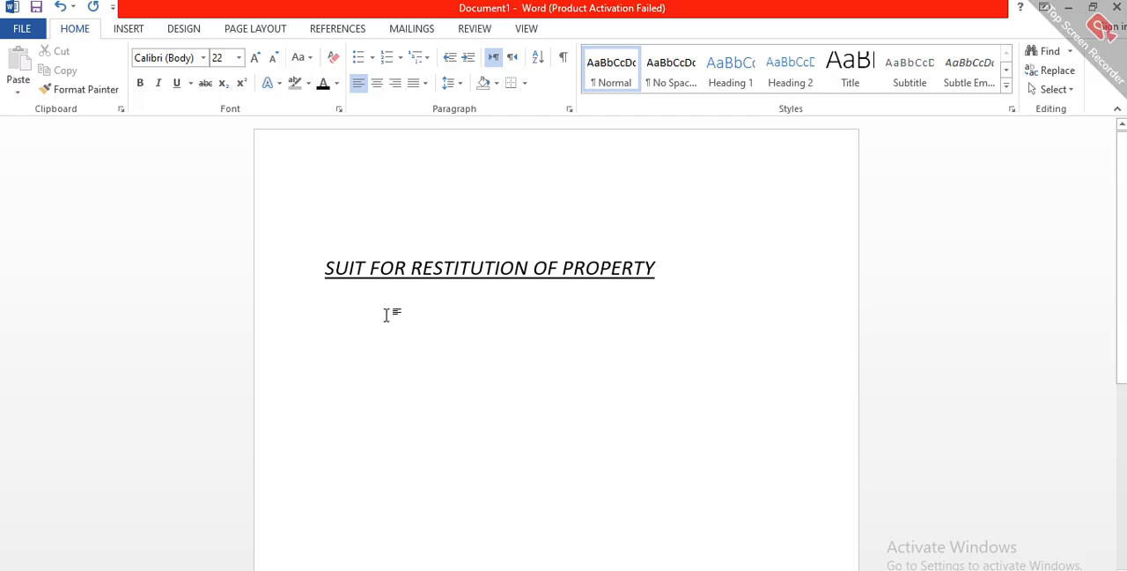
Step: Enter "IT IS MOSTYLY IN CIVIL CASES" on the line below the title
text(IT)
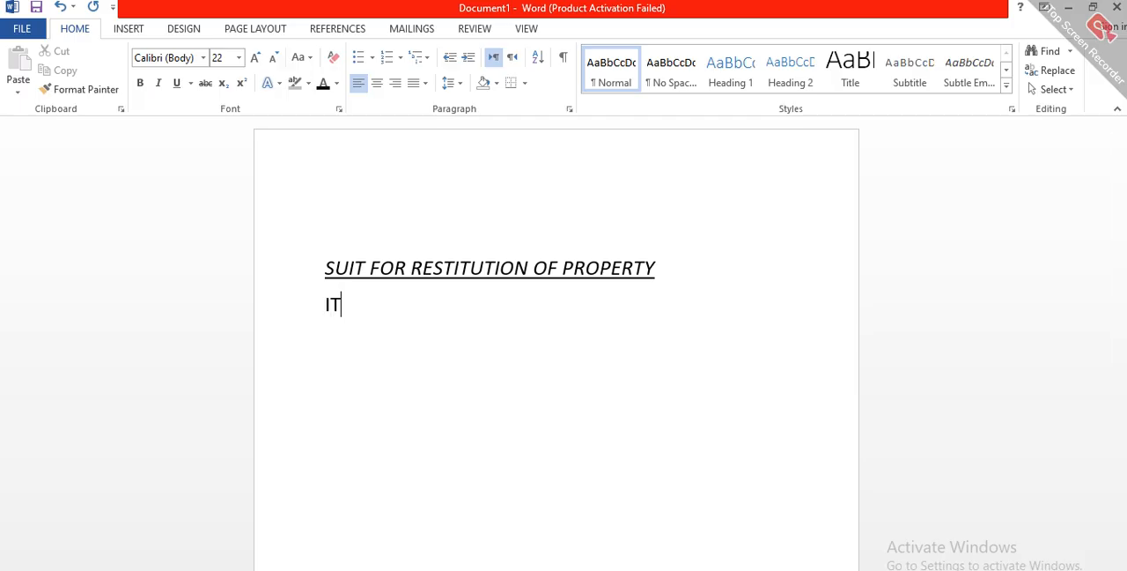
text( IS MOTE)
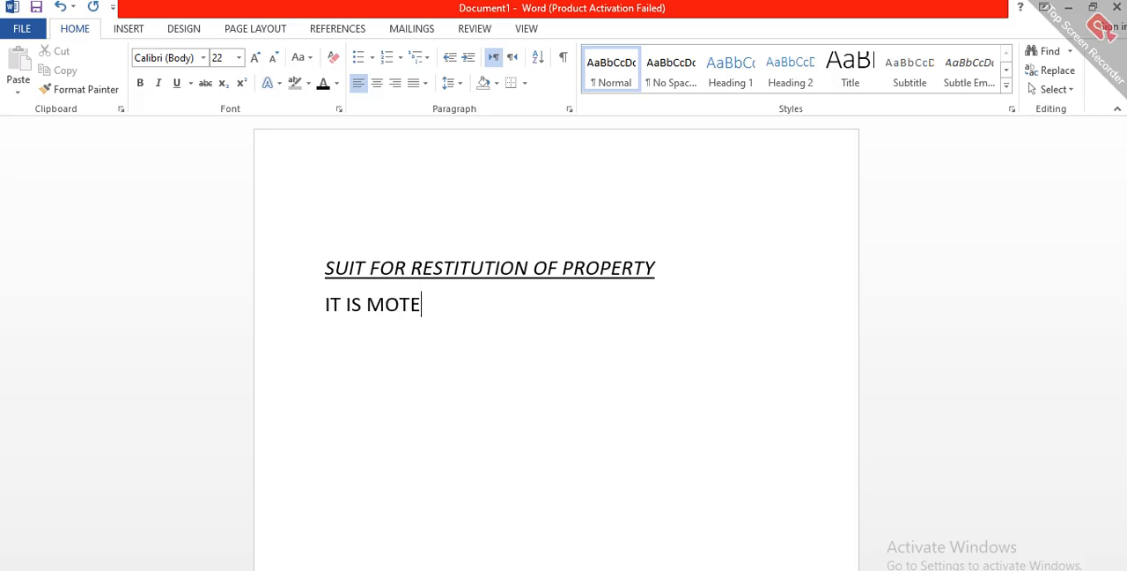
key(BackSpace)
key(BackSpace)
key(BackSpace)
text(STY)
key(BackSpace)
text(YLY IN)
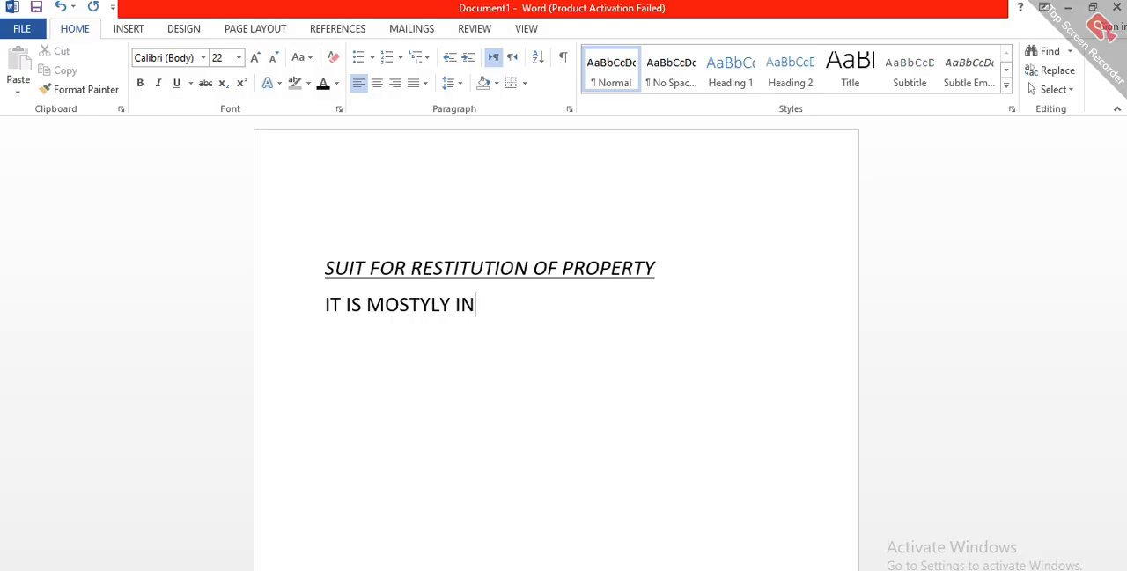
text( CIVIL CASES AMD)
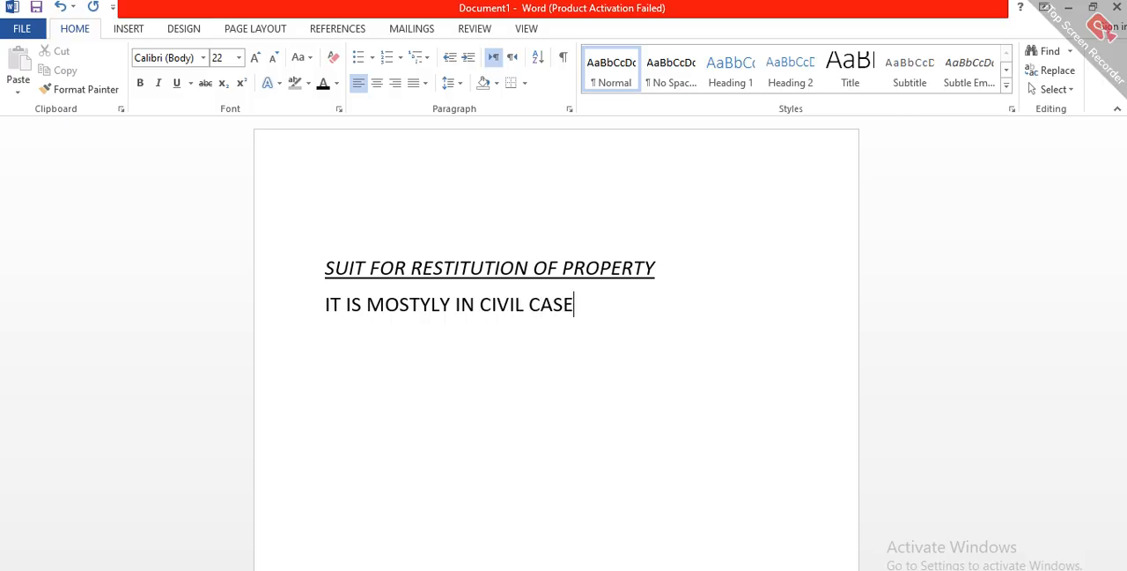
Step: Remove the stray wording after "CASES" and continue the line with "TO GET"
key(Left)
text(N)
key(BackSpace)
key(BackSpace)
key(BackSpace)
text(ND F)
key(BackSpace)
key(BackSpace)
key(BackSpace)
key(BackSpace)
key(BackSpace)
text(T)
key(BackSpace)
text(TO GET)
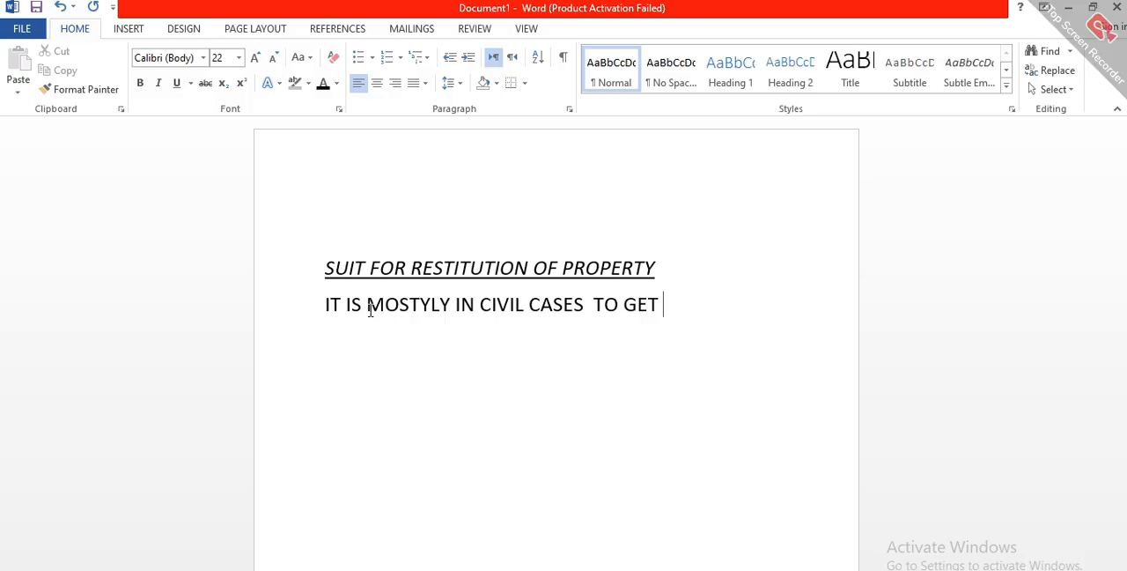
Step: Convert the line below the title to sentence case and correct "mostyly" to "mostly"
triple_click(429, 302)
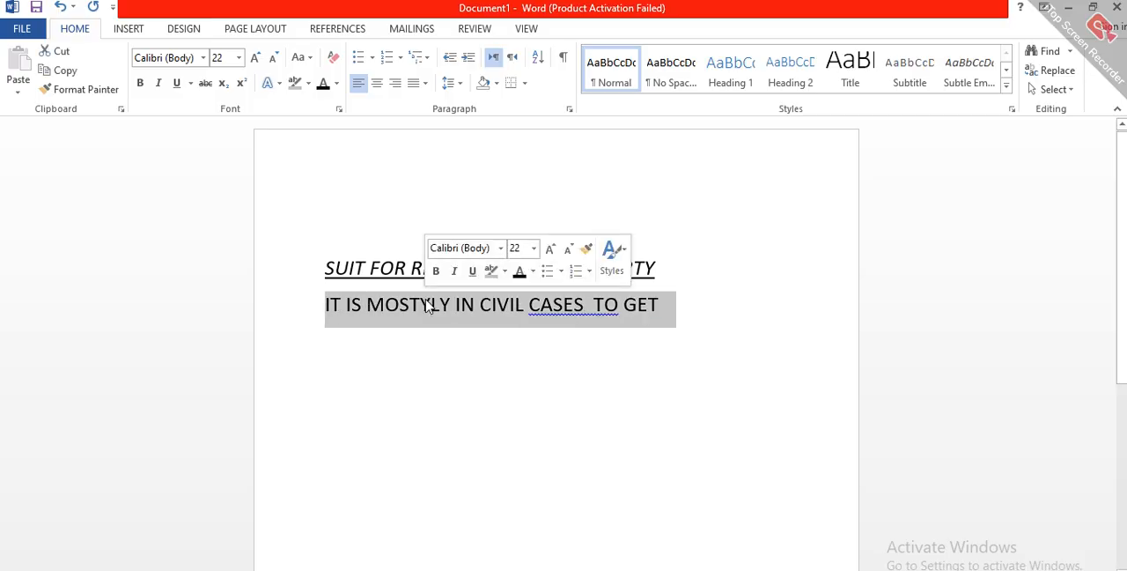
click(311, 58)
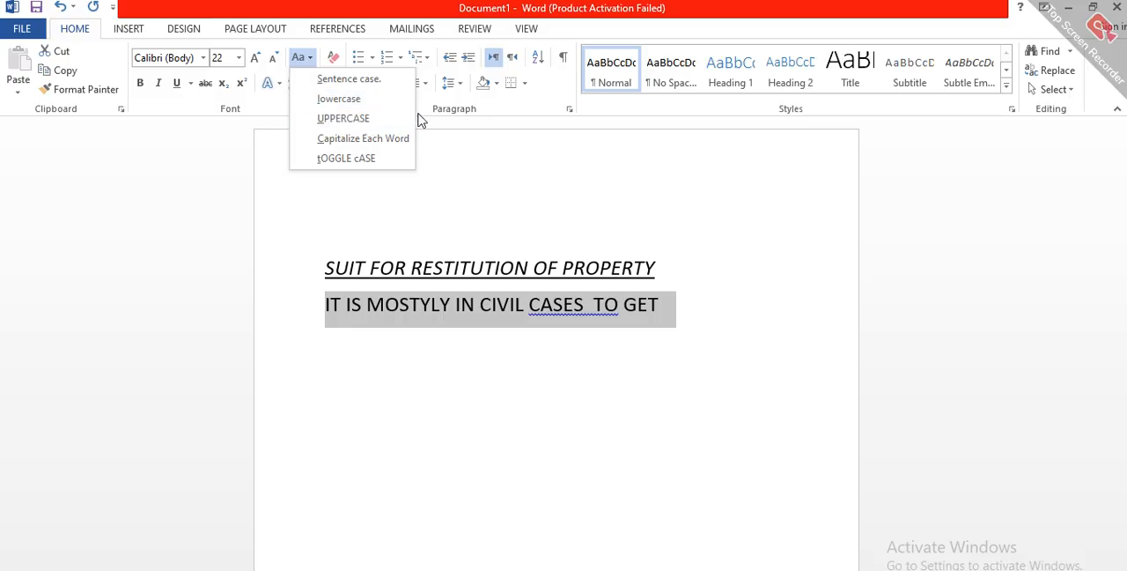
click(349, 79)
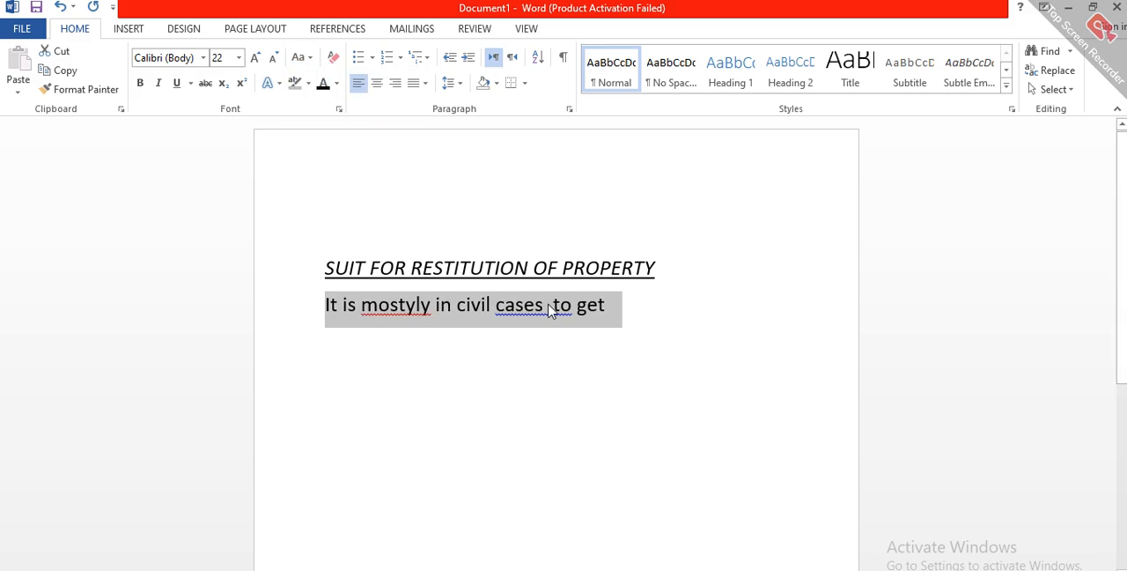
click(412, 307)
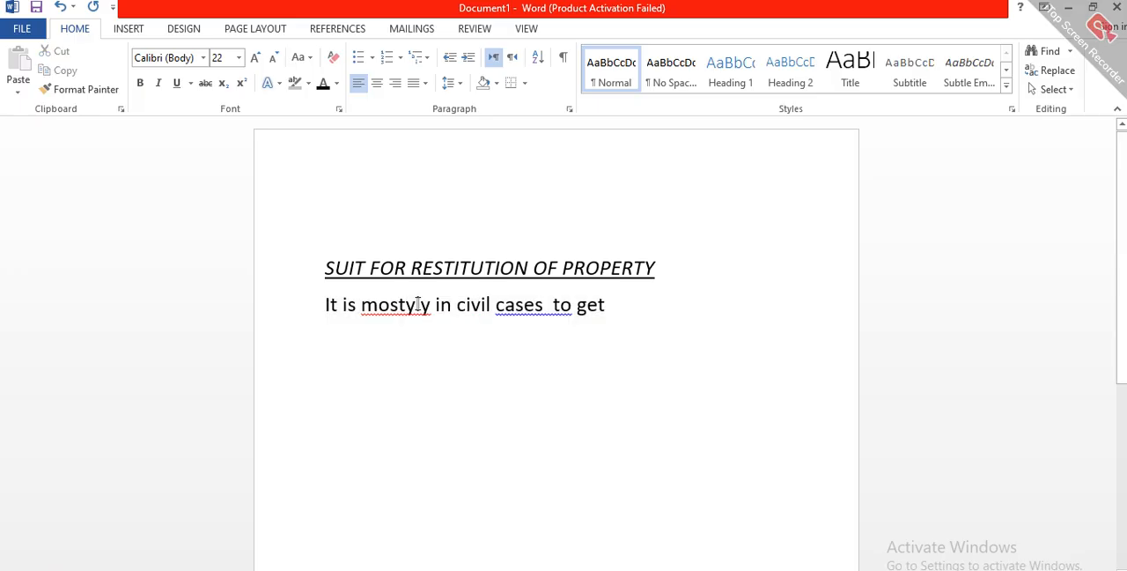
key(BackSpace)
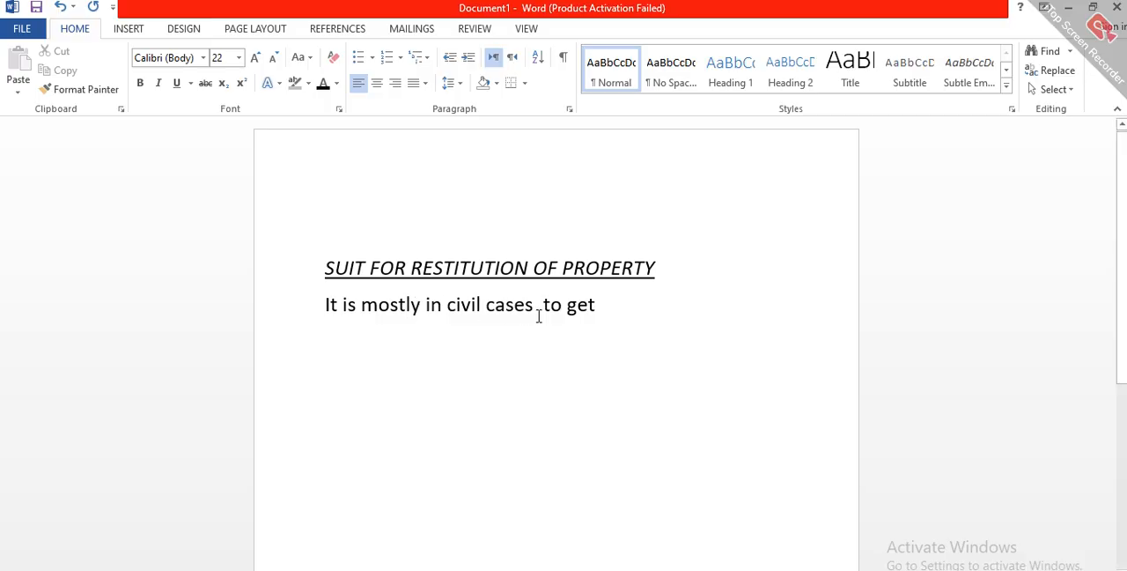
Step: Continue the body text after "to get" with "the right . it is between"
click(611, 310)
text(the)
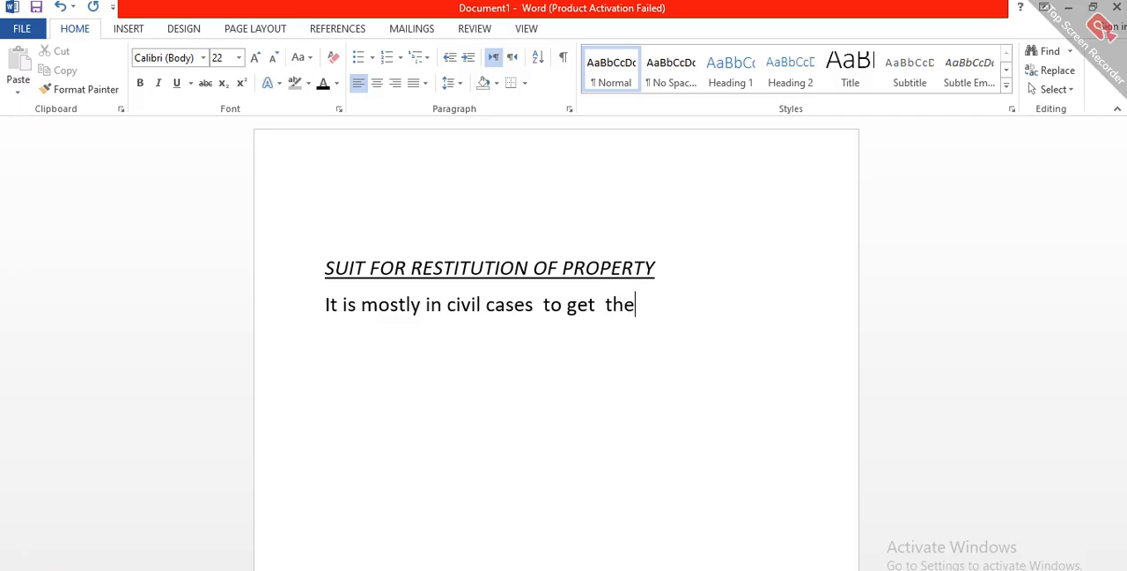
text( right . it is be)
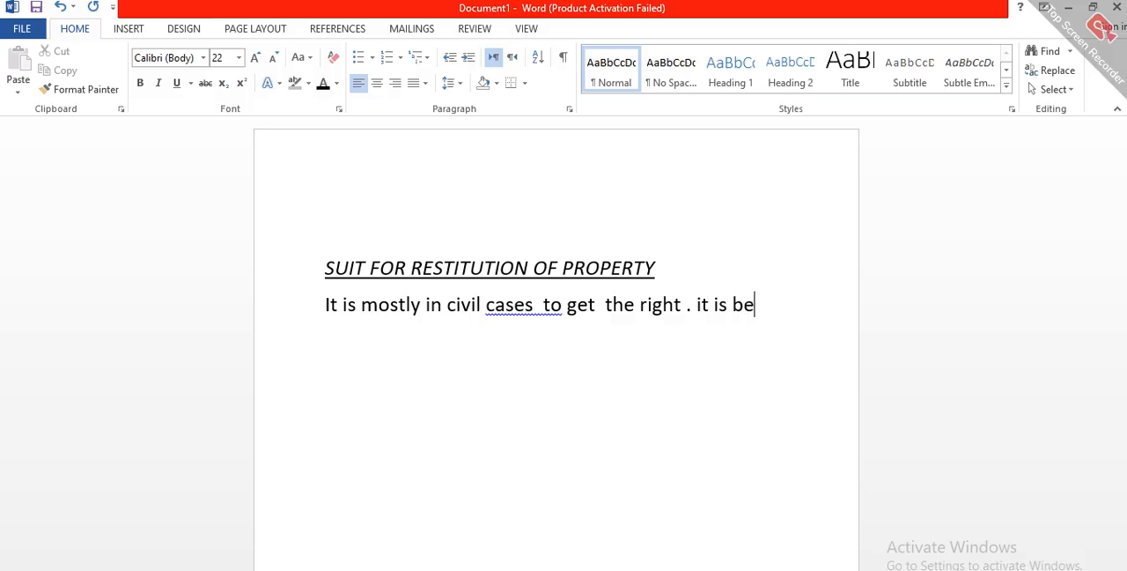
text(yween)
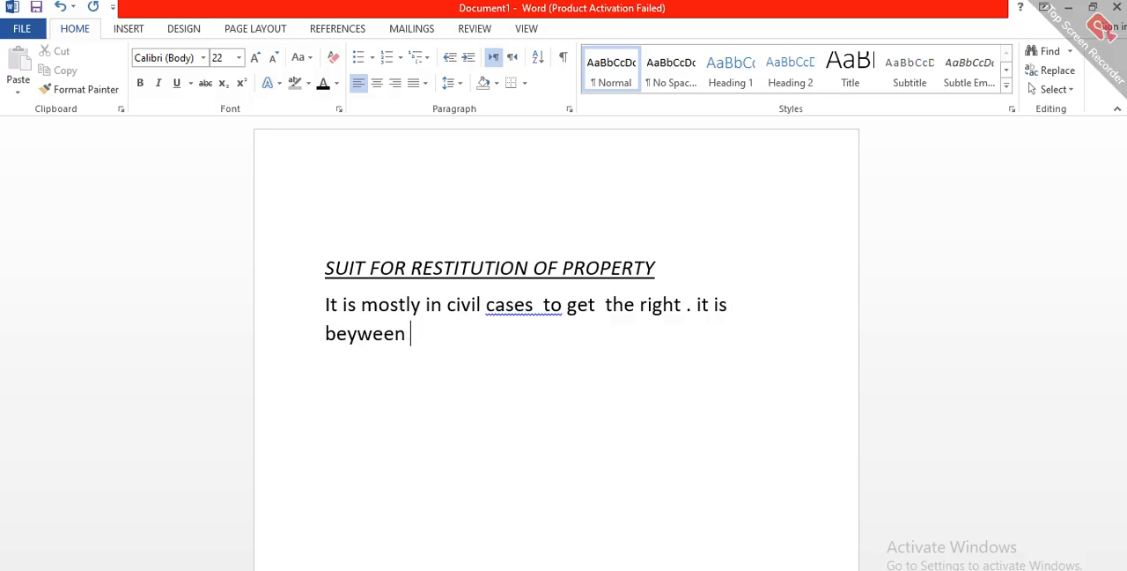
key(BackSpace)
key(BackSpace)
key(BackSpace)
key(BackSpace)
key(BackSpace)
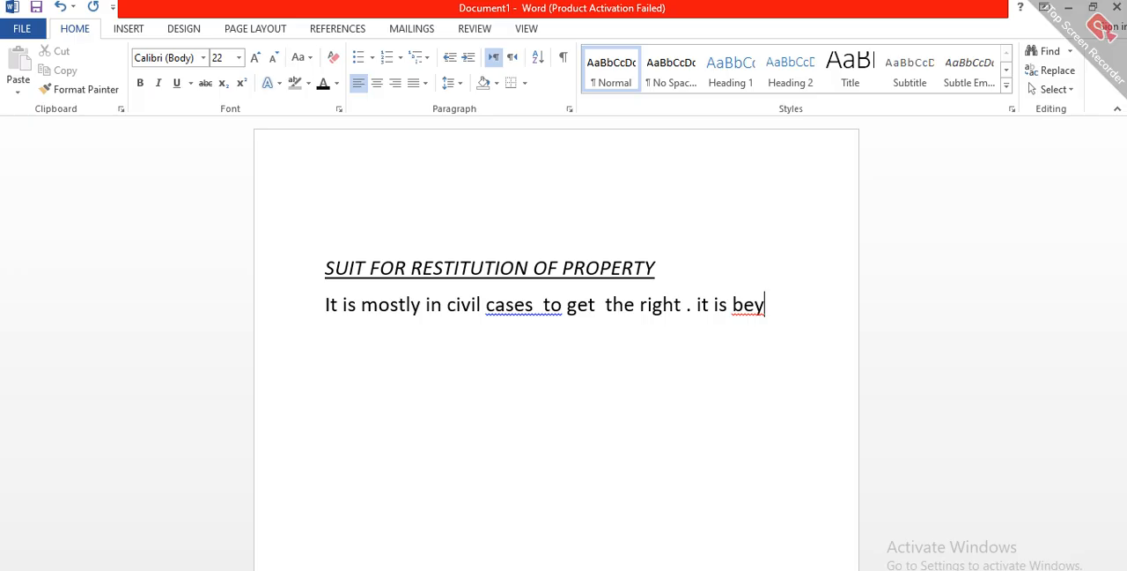
text(twee)
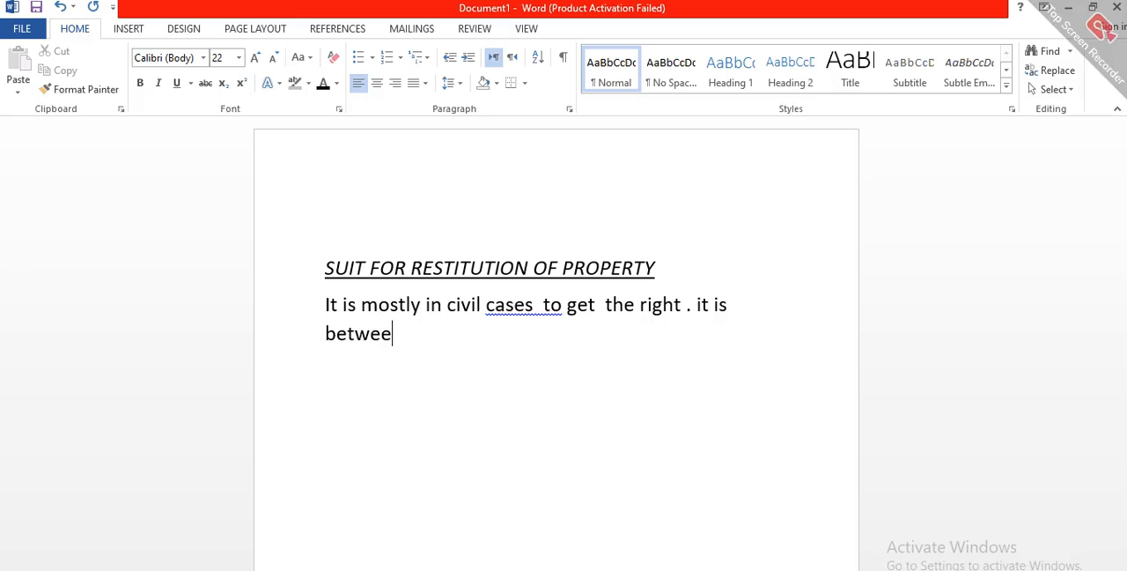
text(n two t)
Step: Complete the sentence after "between" with "two or more parties ."
key(BackSpace)
text(or)
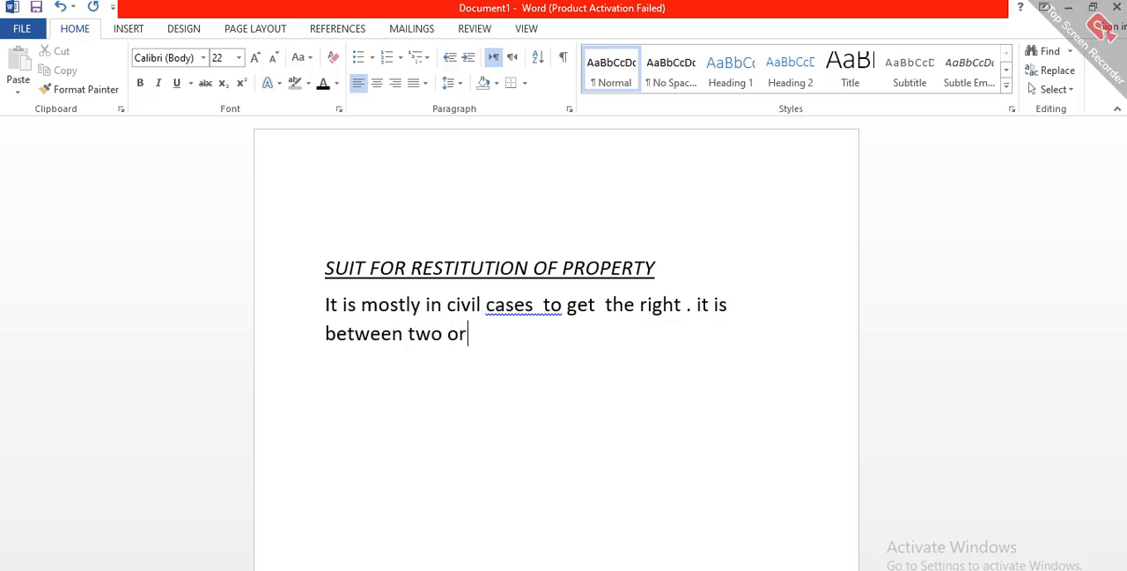
text( more part)
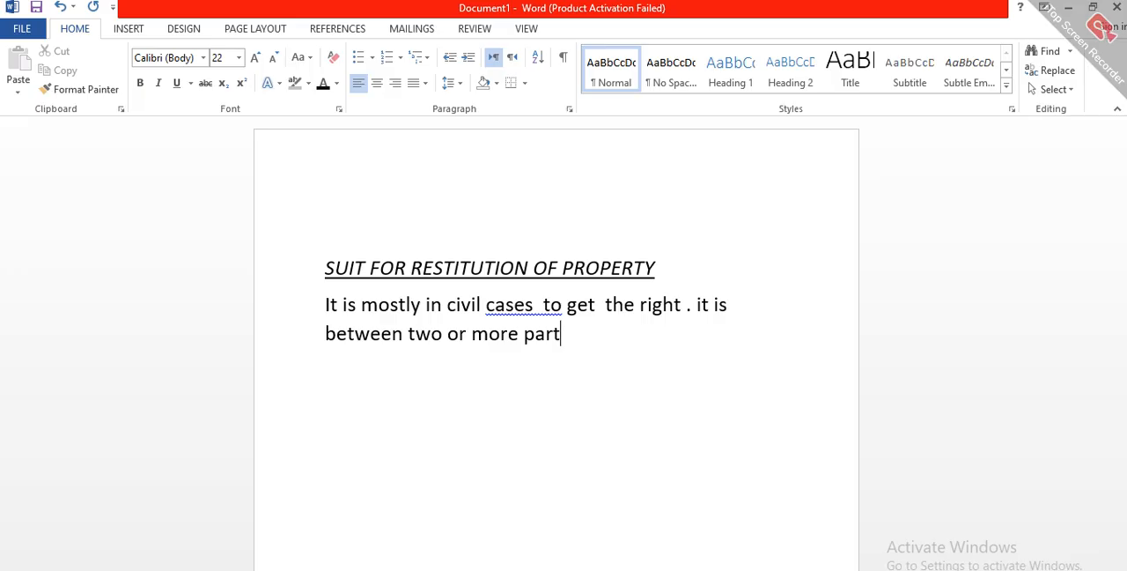
text(ies . The G)
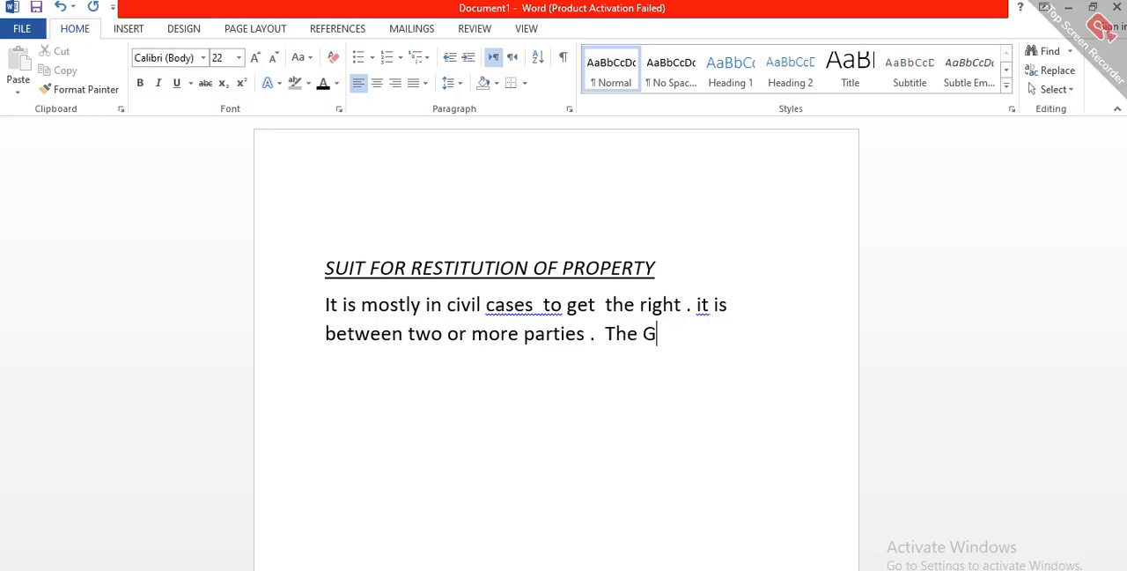
Step: Begin a new sentence after "parties ." with the words "The Aggrieved"
text(grrived)
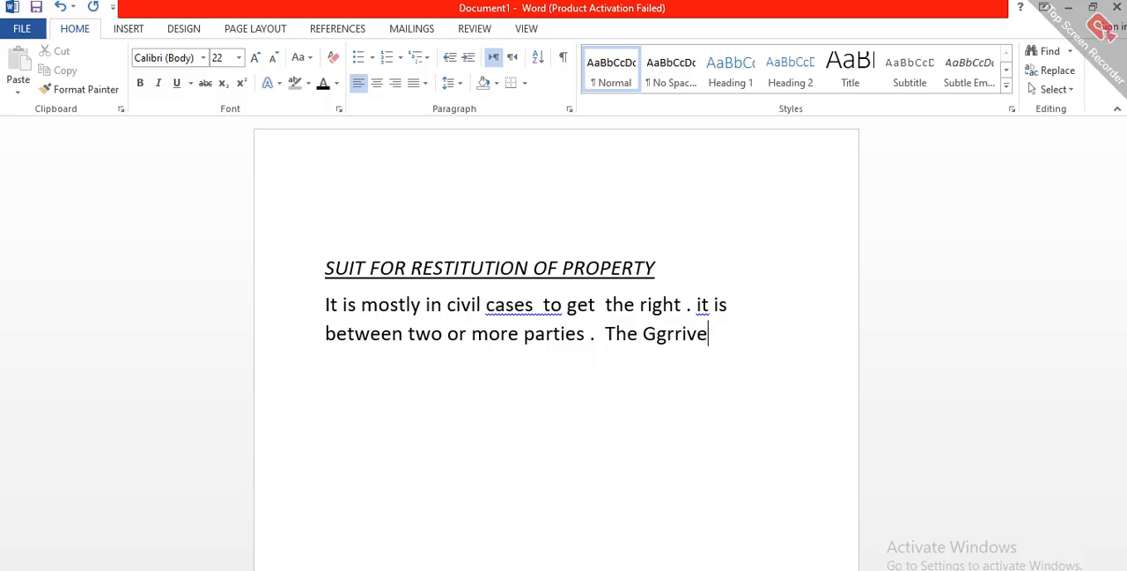
key(BackSpace)
key(BackSpace)
key(BackSpace)
key(BackSpace)
key(BackSpace)
key(BackSpace)
key(BackSpace)
key(BackSpace)
key(BackSpace)
text(A)
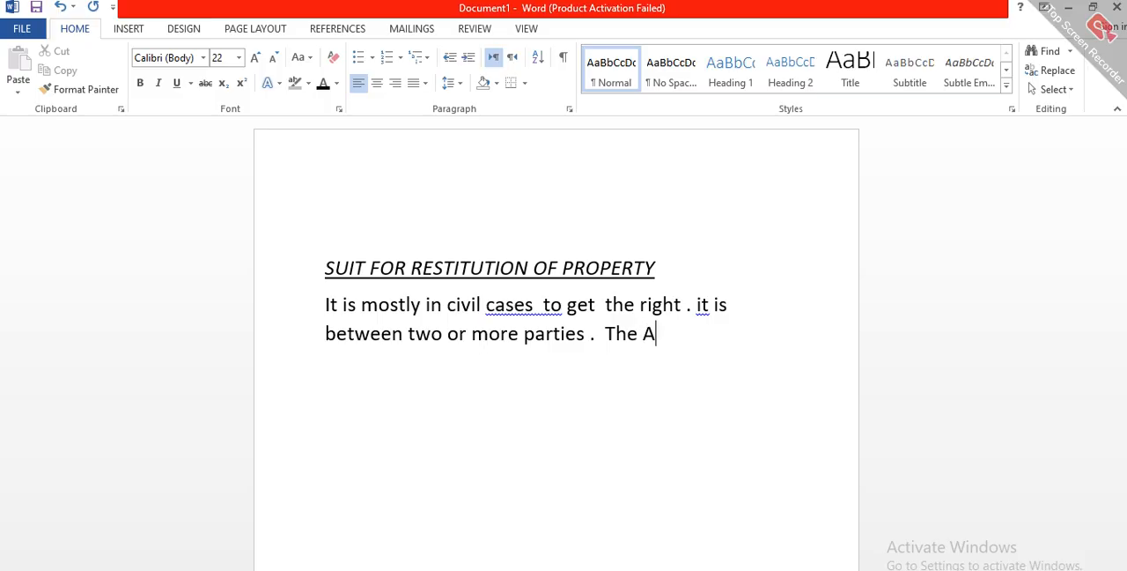
text(ggieved)
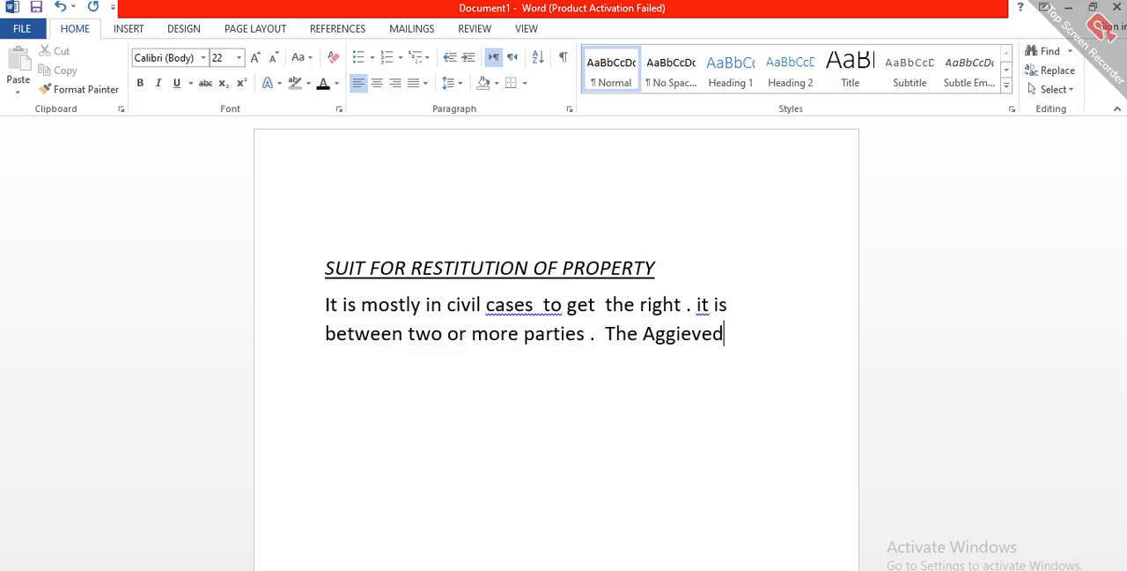
click(666, 338)
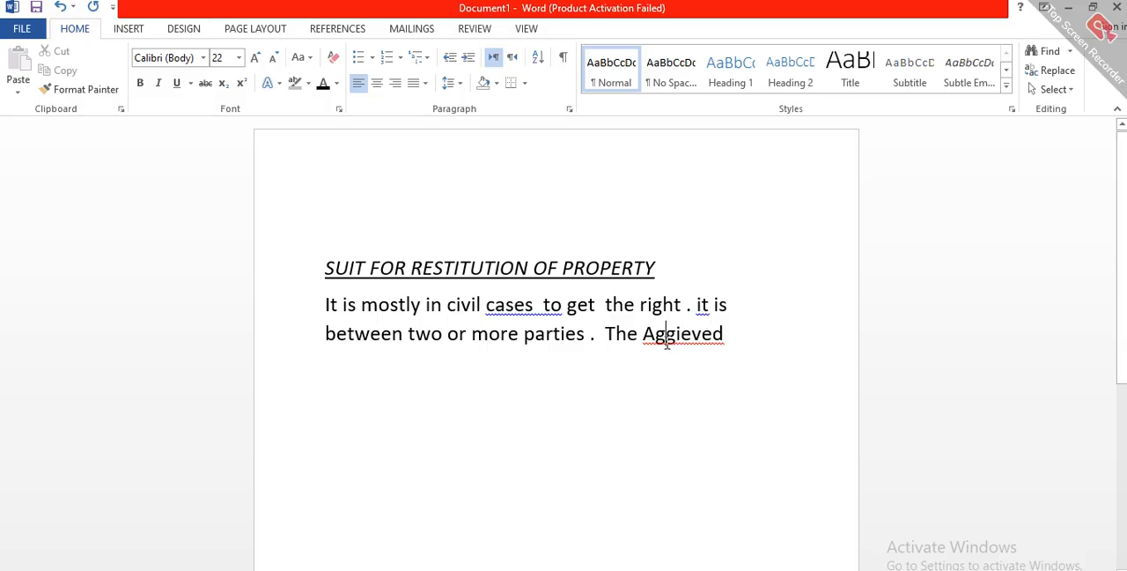
text(r)
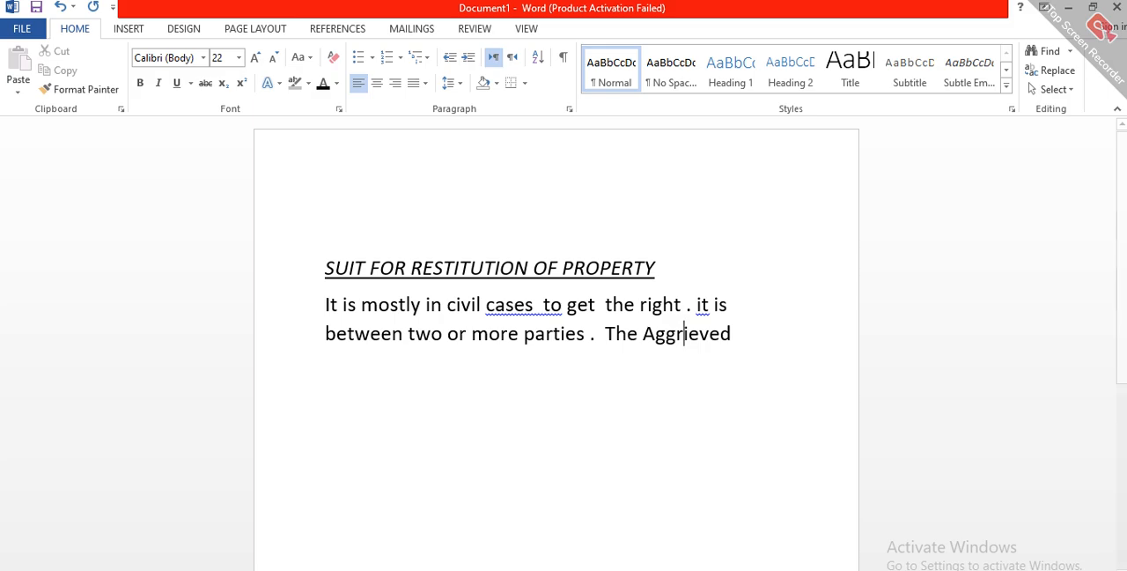
Step: Continue the sentence after "The Aggrieved" with "party is called Plaitiff ,"
click(767, 337)
text(parties)
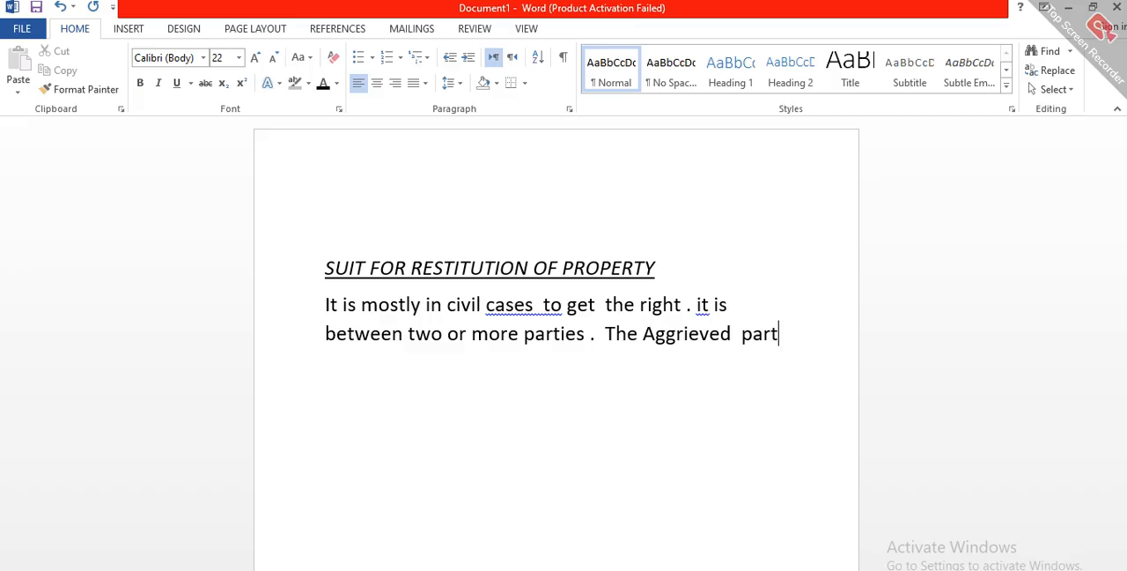
key(BackSpace)
text(y is called Pl)
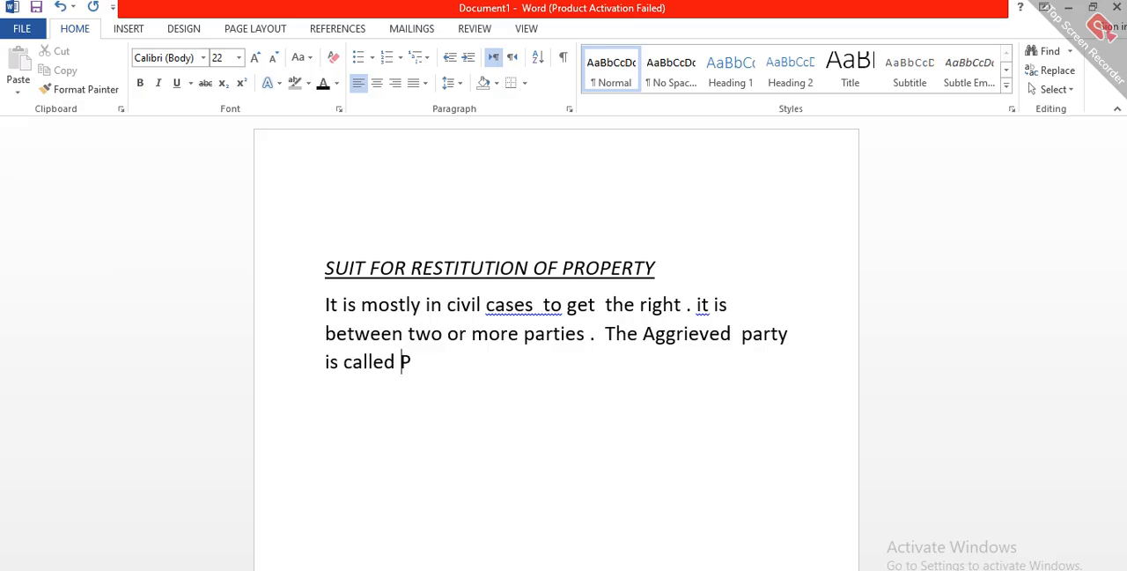
text(aitiff)
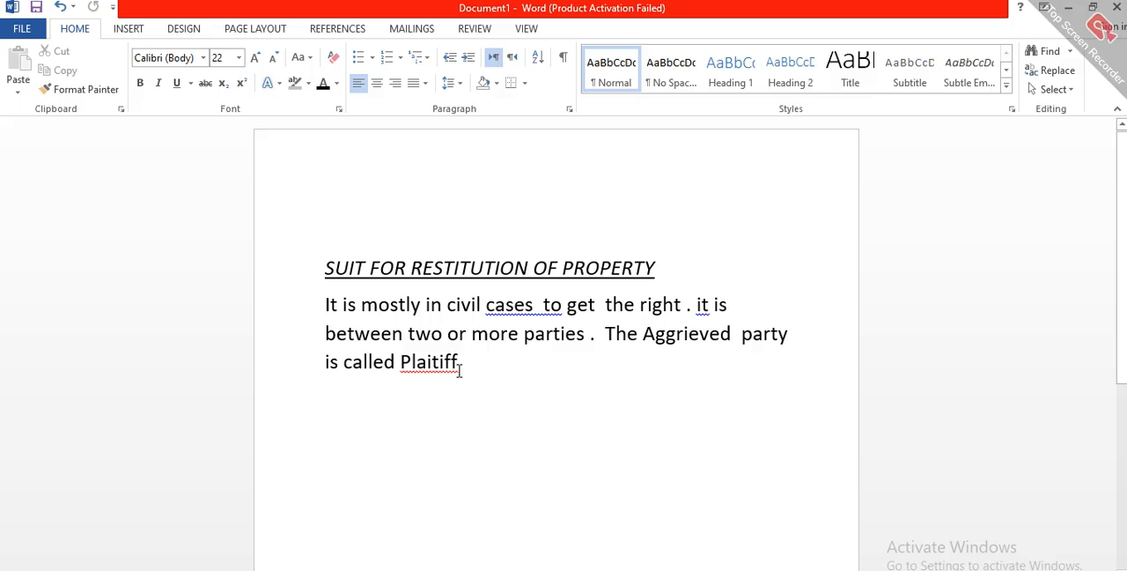
text(, )
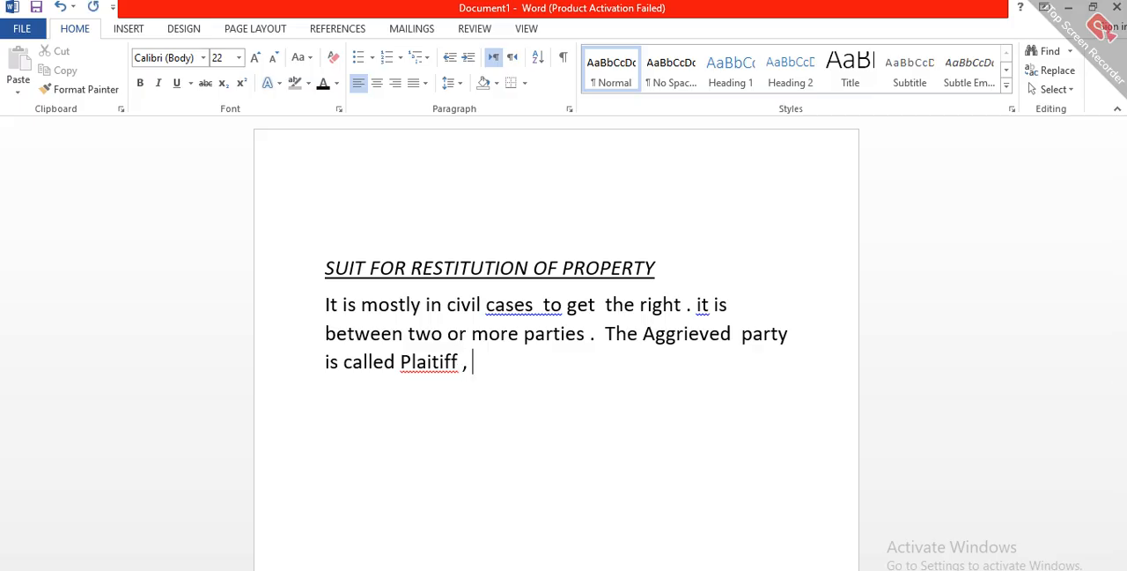
text(t)
Step: Add "other party that refrenge" after the comma following "Plaitiff"
key(BackSpace)
text(other parth)
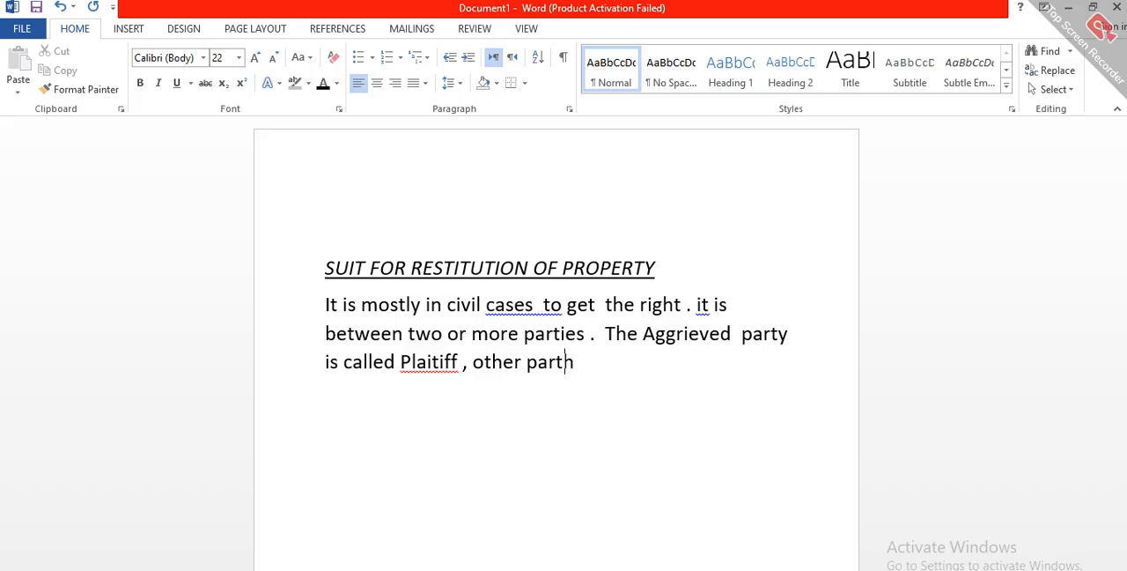
key(BackSpace)
text(y that ref)
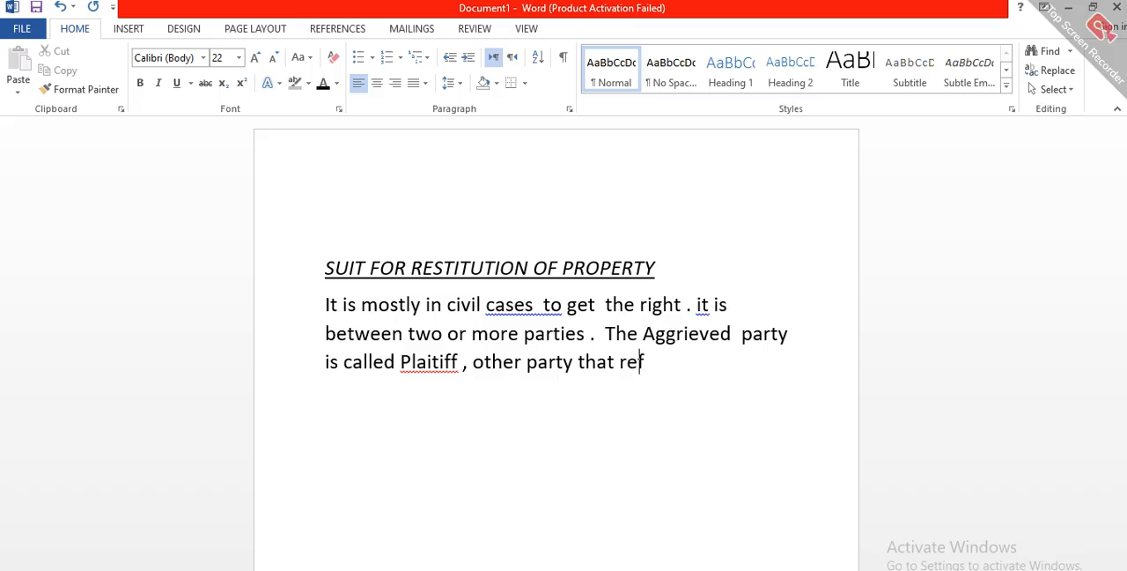
text(rengr)
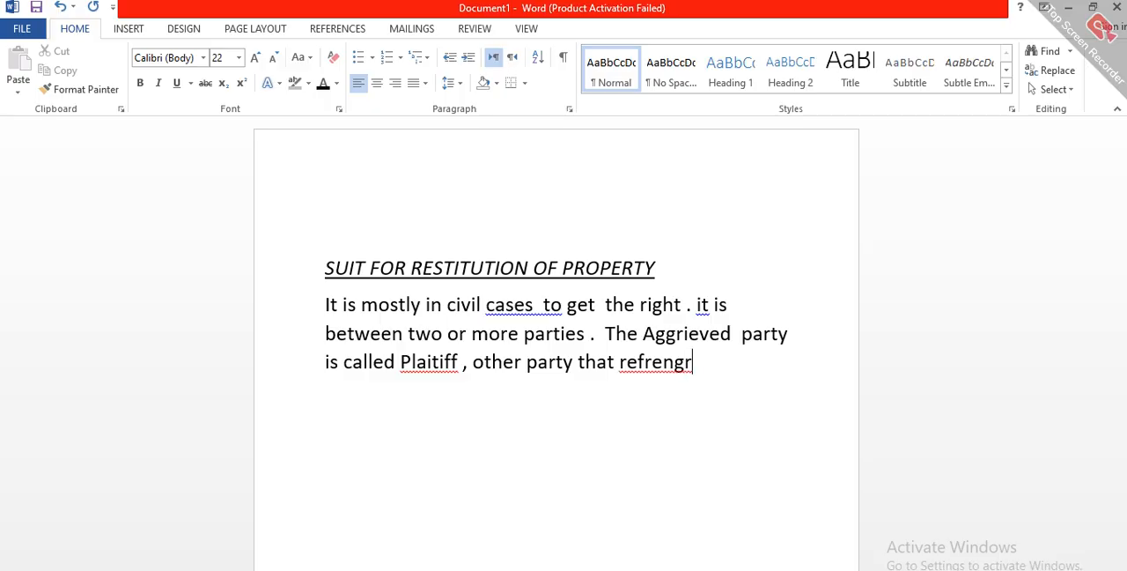
key(BackSpace)
key(BackSpace)
text(e)
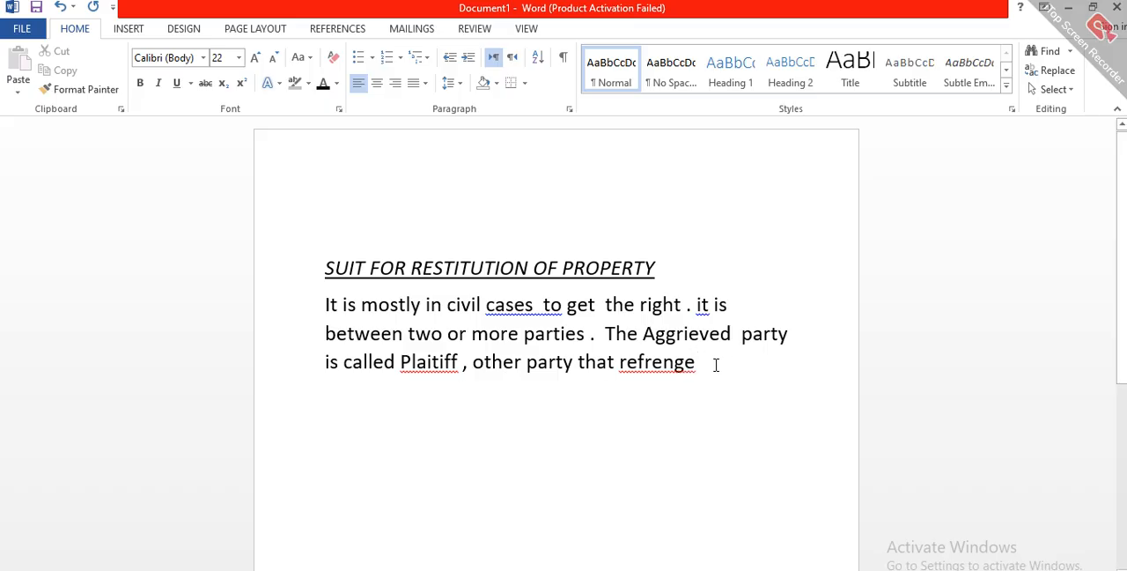
Step: Replace "that refrenge" after "other party" with "the refreng"
key(BackSpace)
key(BackSpace)
key(BackSpace)
key(BackSpace)
key(BackSpace)
key(BackSpace)
key(BackSpace)
key(BackSpace)
key(BackSpace)
key(BackSpace)
key(BackSpace)
key(BackSpace)
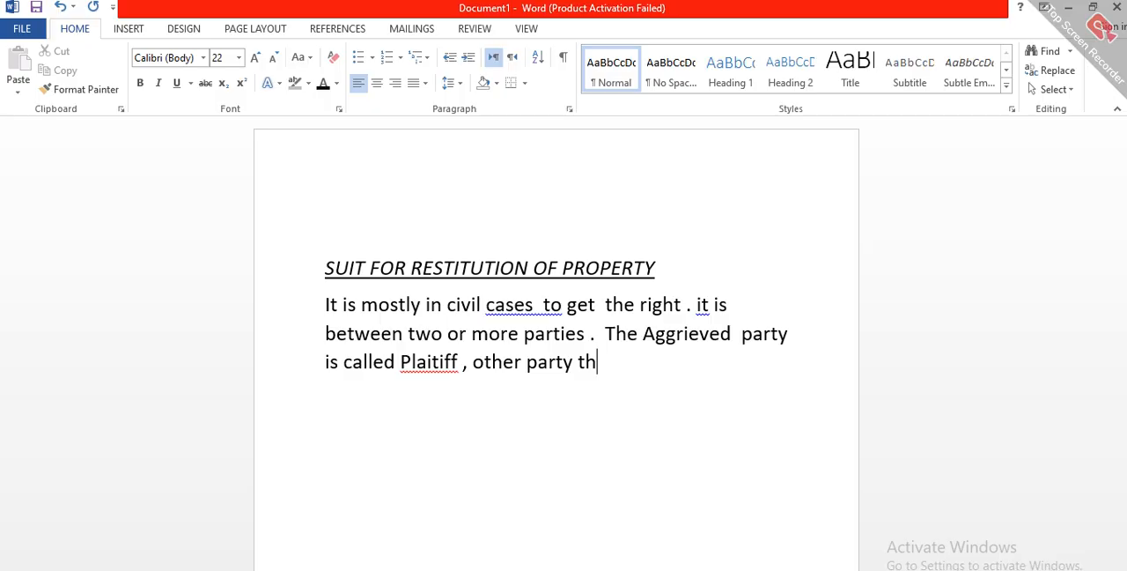
text(e refrech)
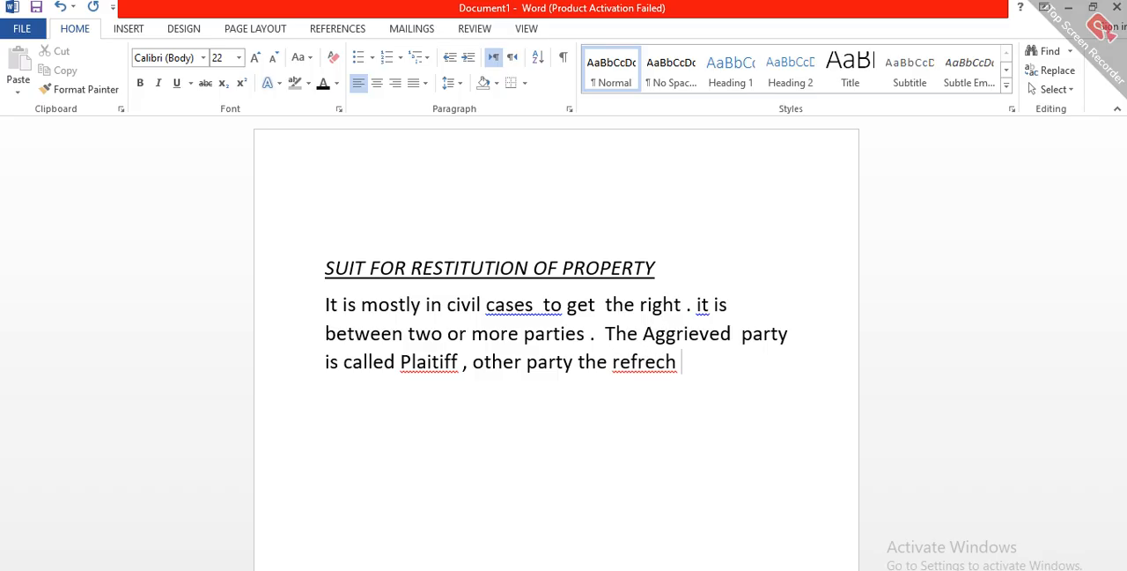
key(BackSpace)
key(BackSpace)
key(BackSpace)
text(ng )
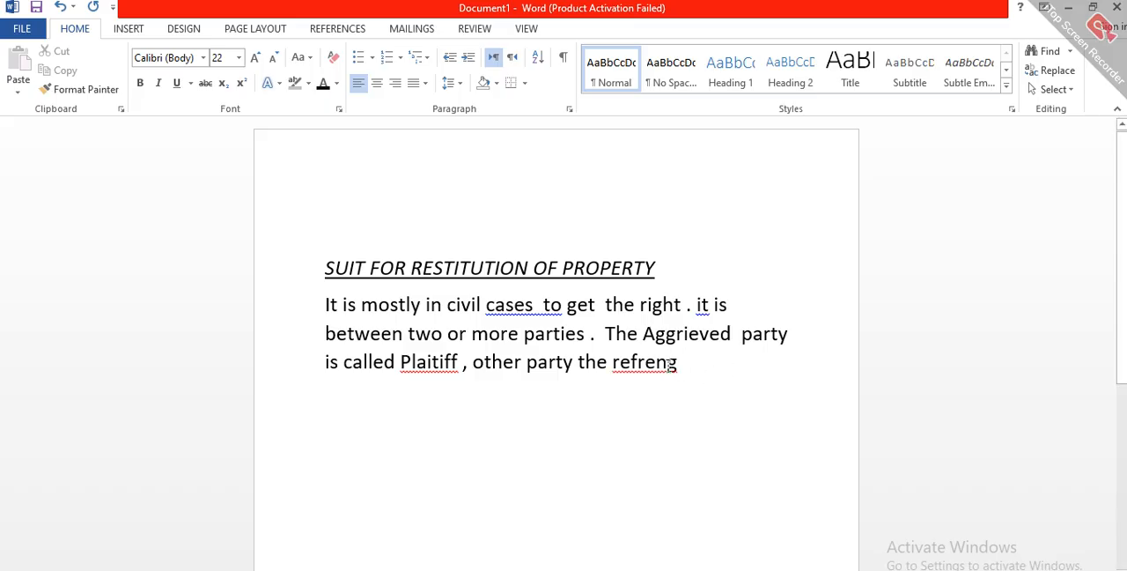
text( t)
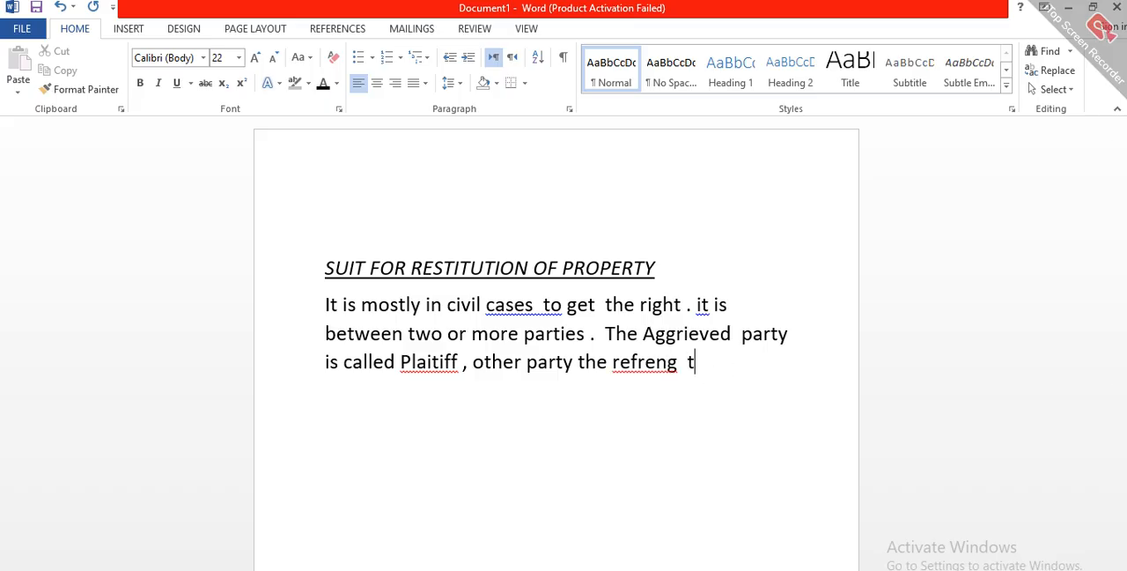
text(he right that)
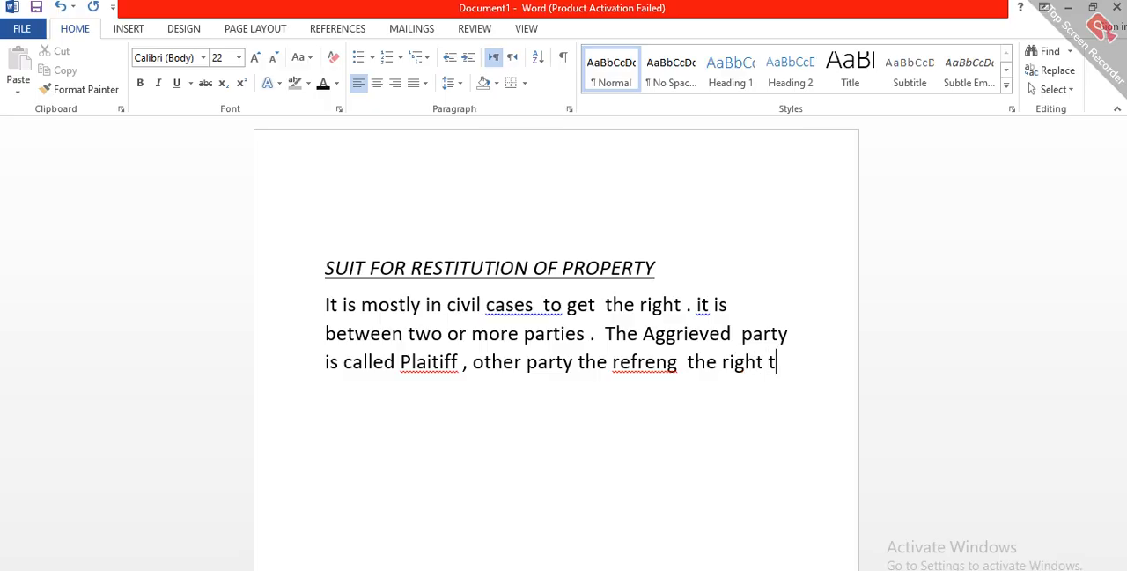
text( is ca;)
Step: Finish the sentence after "the right that" with "is called is defendant ."
key(BackSpace)
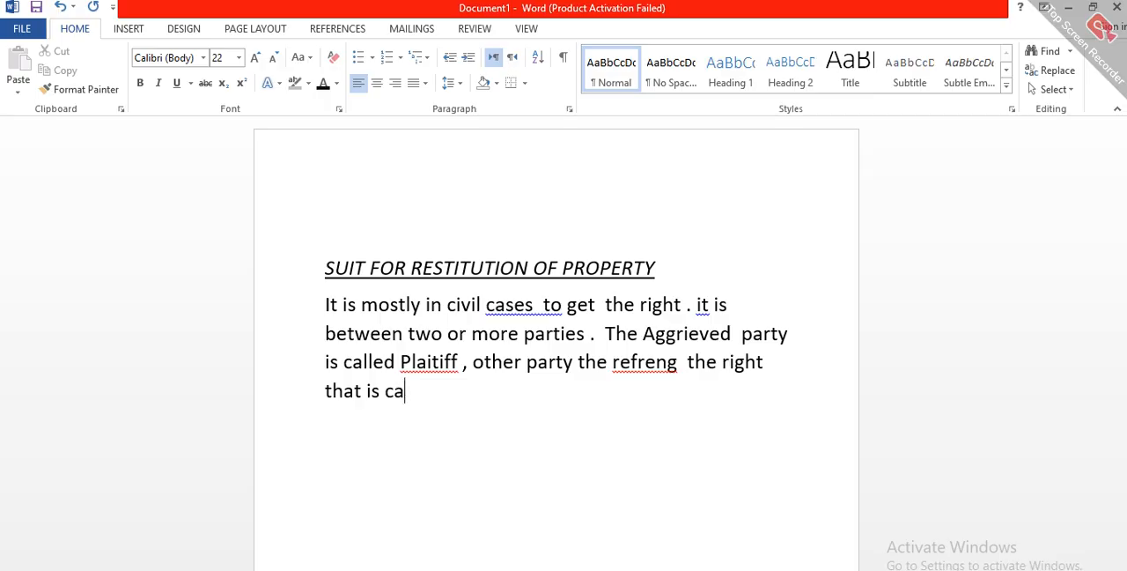
text(lled is def)
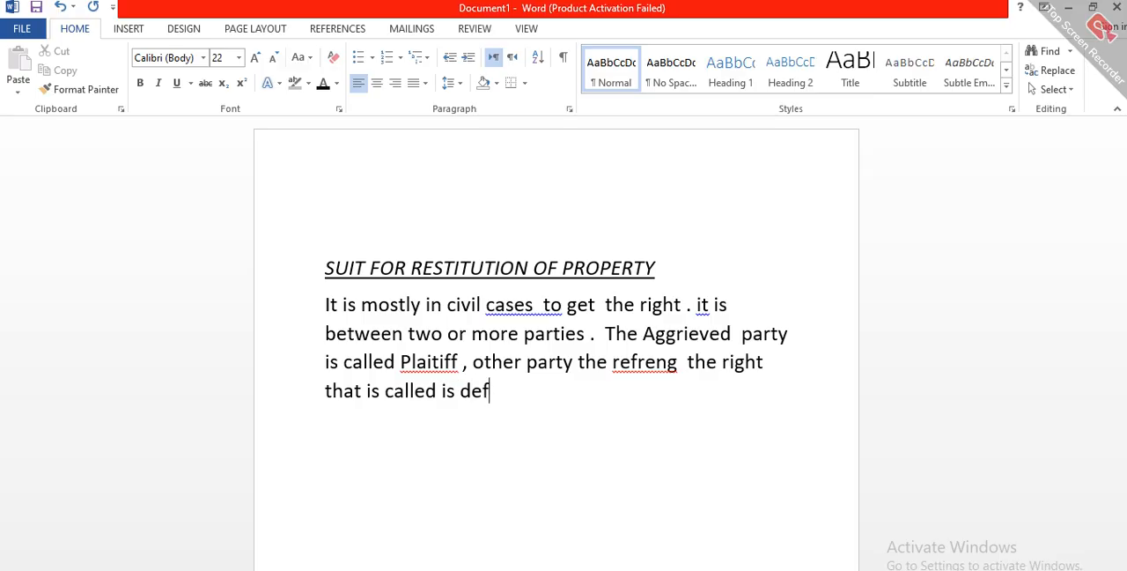
text(endant )
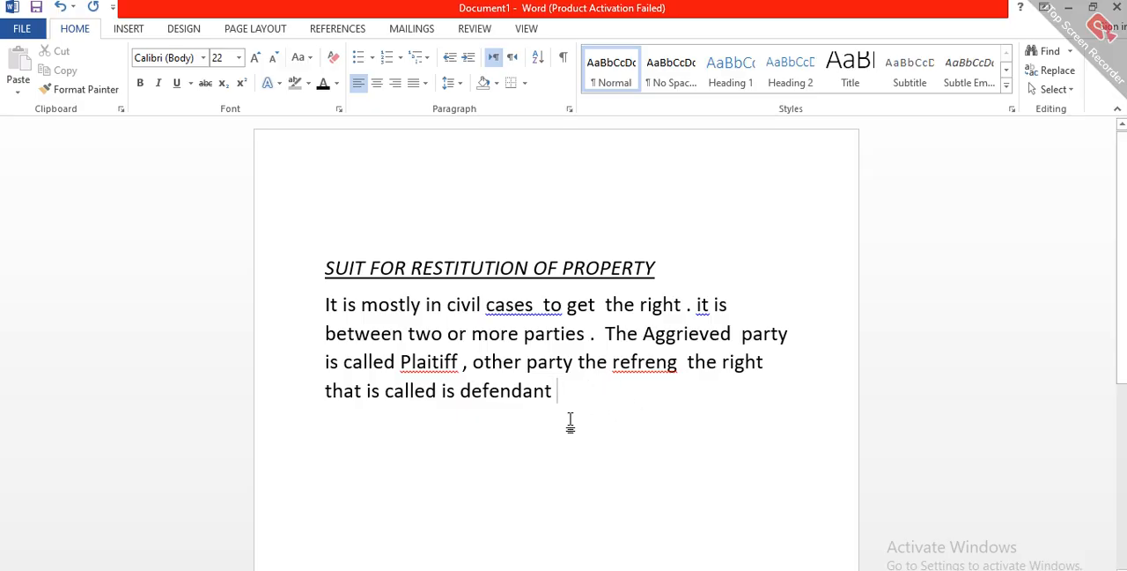
text( .)
Step: Try centre, right and left alignment on the whole body paragraph, and set it to Justify
triple_click(324, 306)
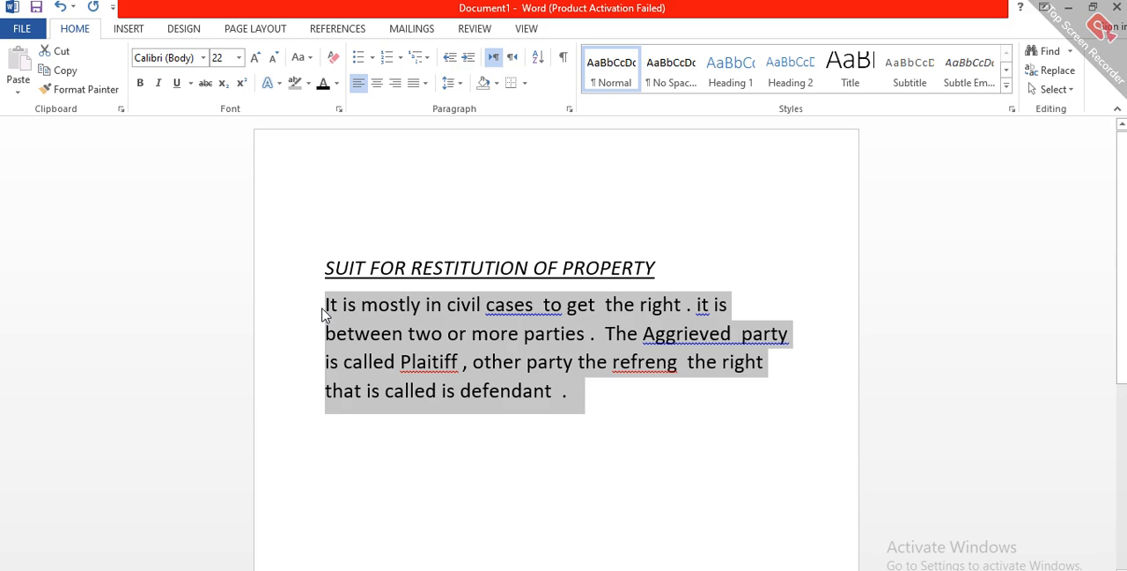
click(324, 310)
triple_click(328, 310)
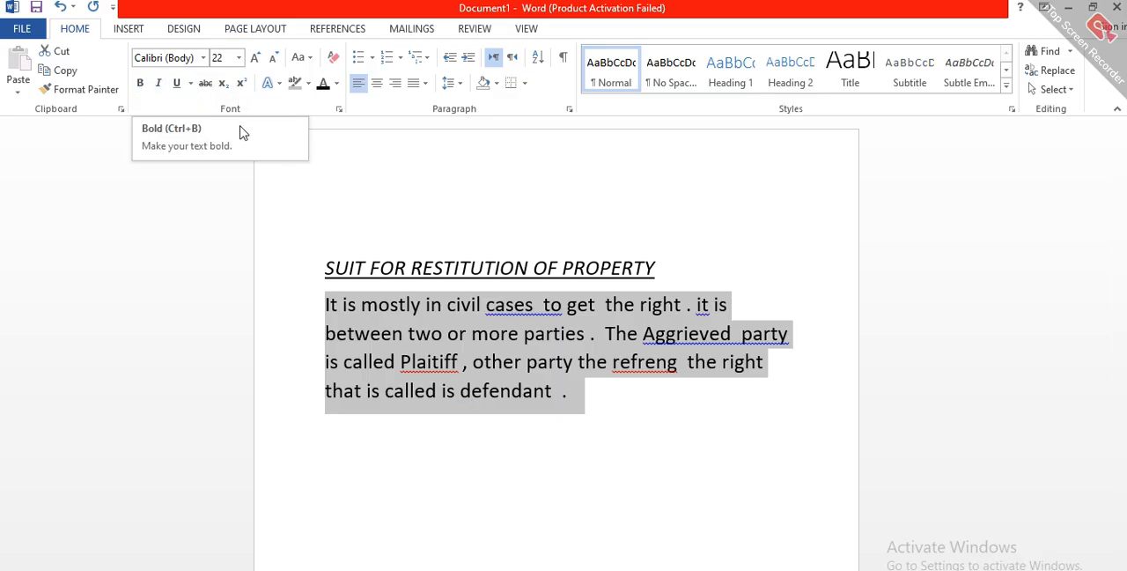
key(ctrl+j)
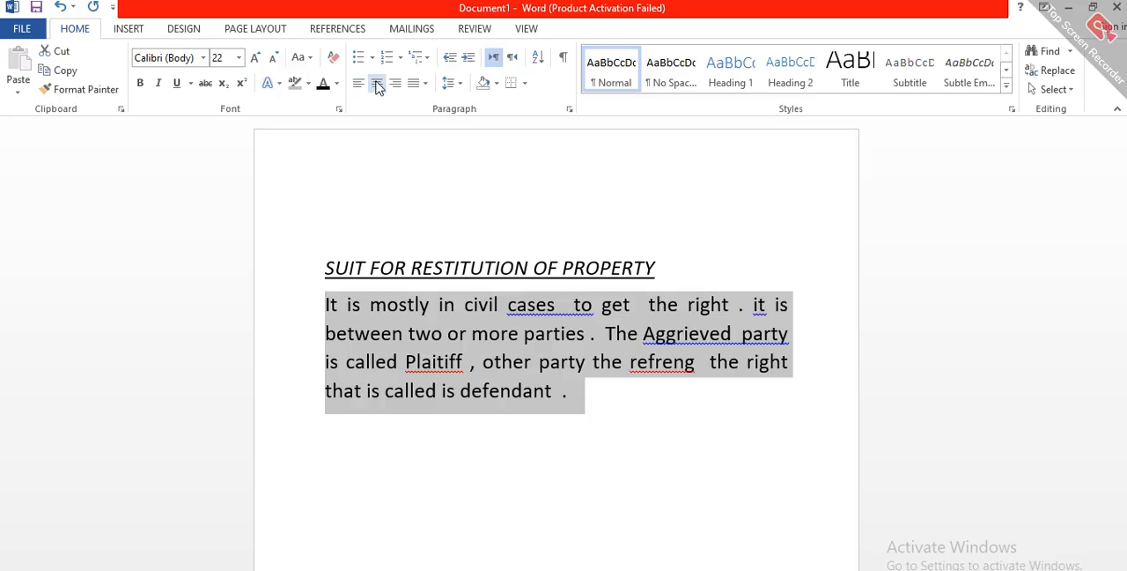
click(377, 84)
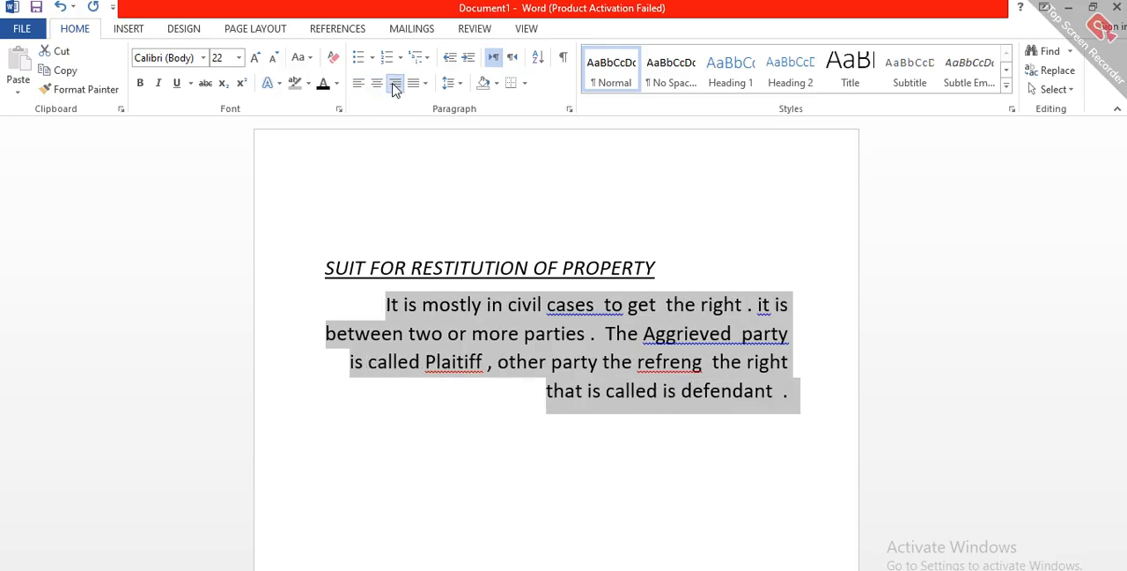
click(359, 85)
click(374, 88)
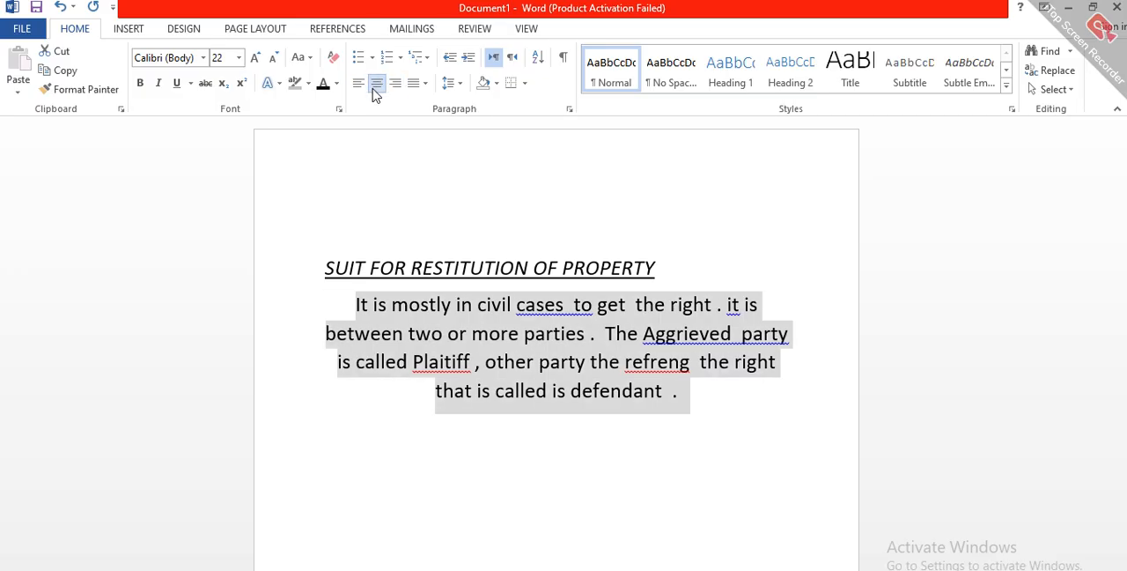
click(423, 84)
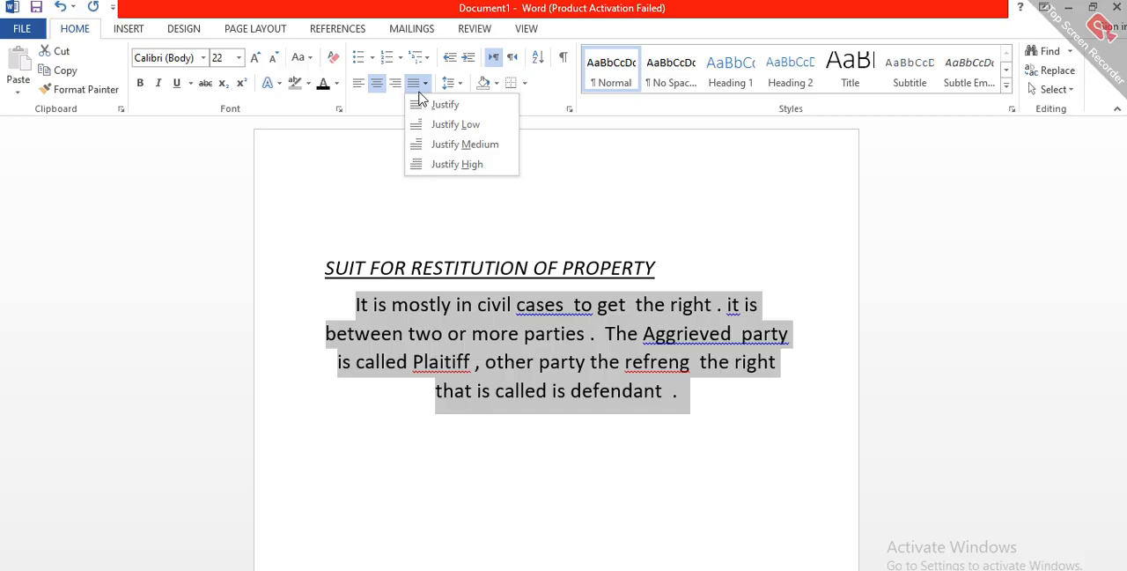
click(433, 105)
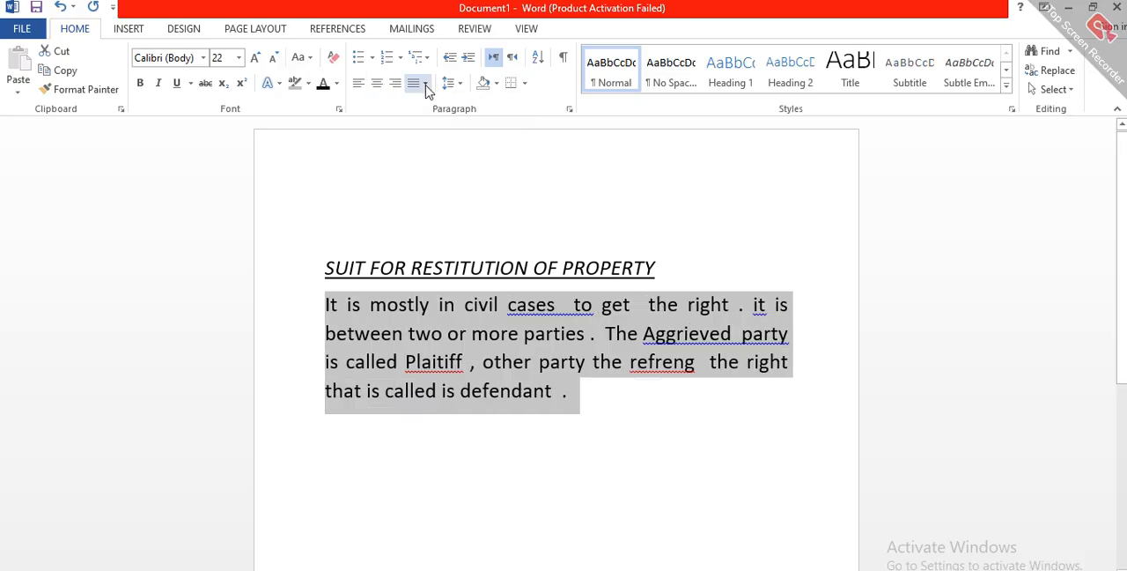
click(427, 88)
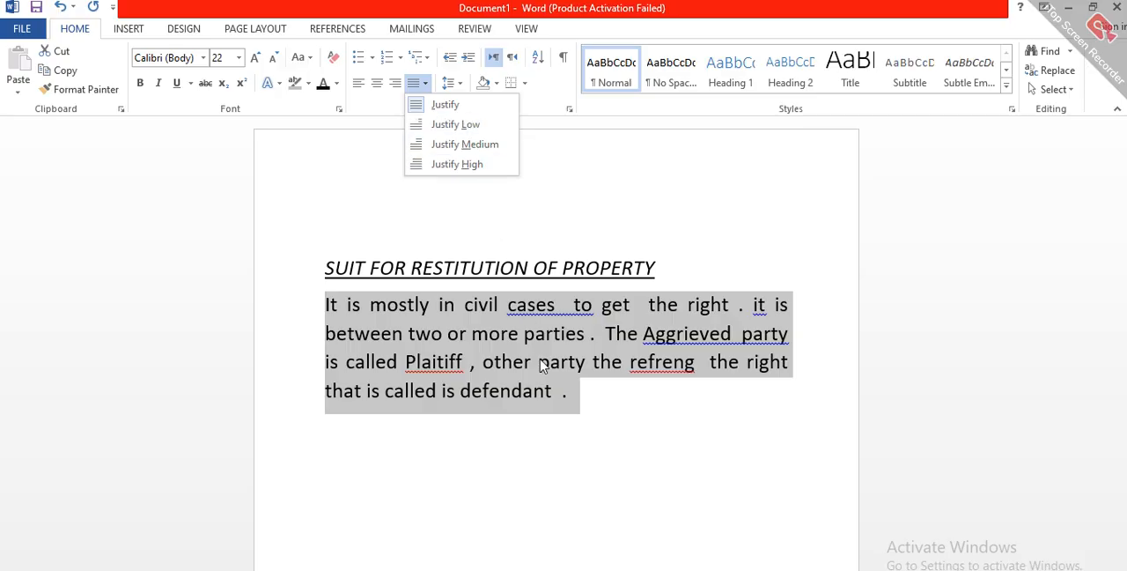
click(485, 347)
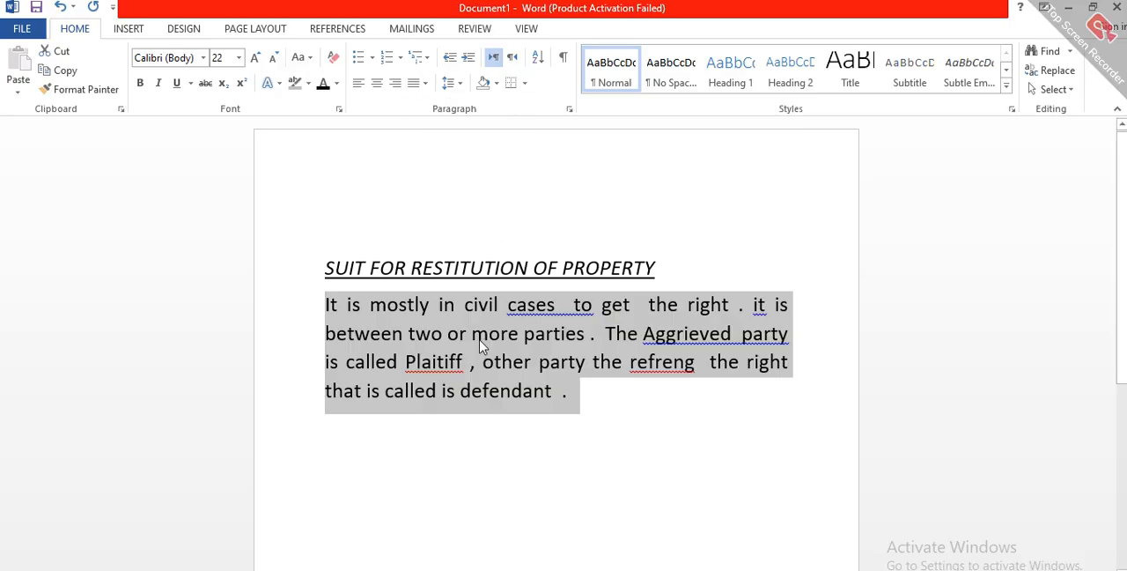
click(423, 88)
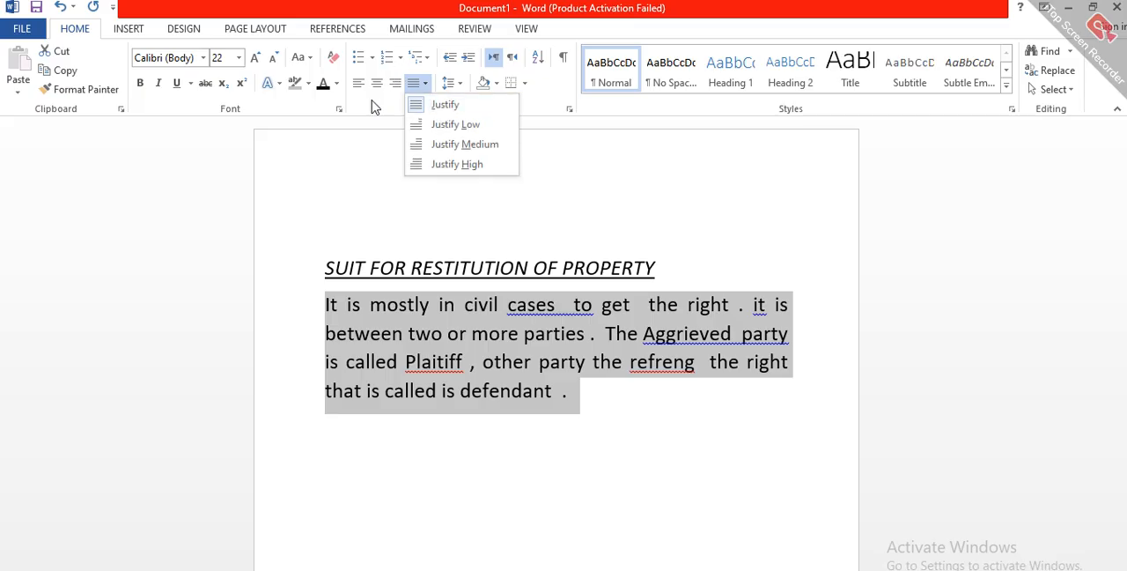
Step: Apply a solid round bullet to the body paragraph, and replace it with uppercase Roman numbering (I., II., III.)
click(374, 59)
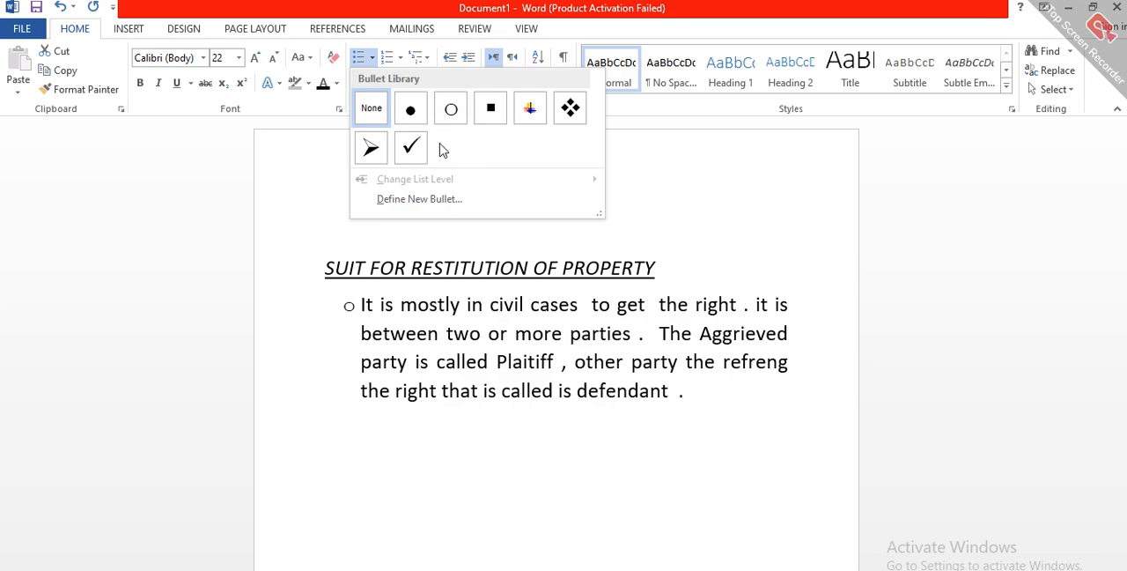
click(414, 116)
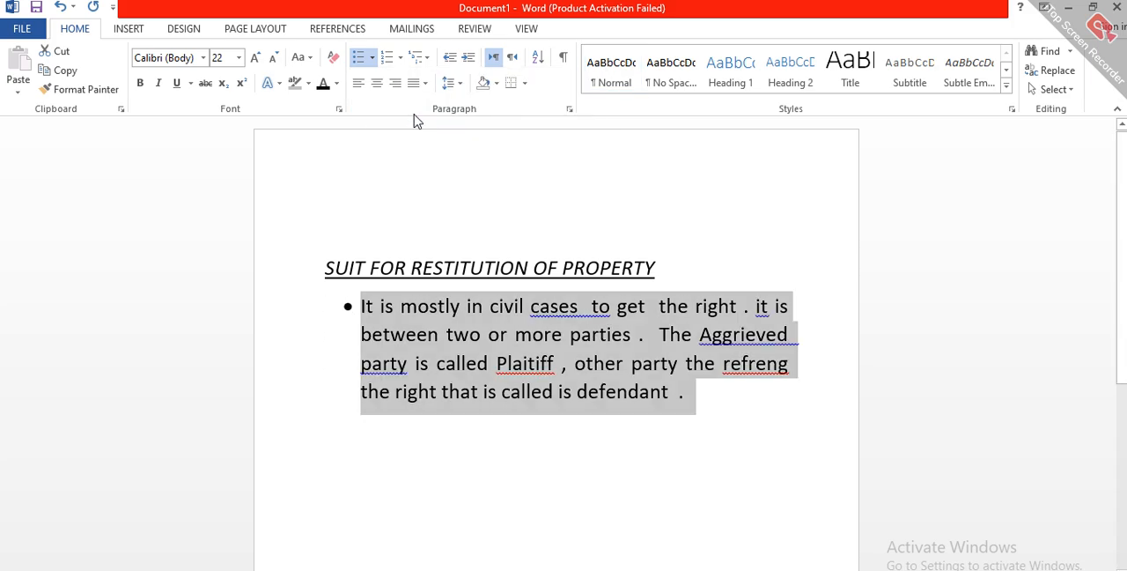
click(399, 58)
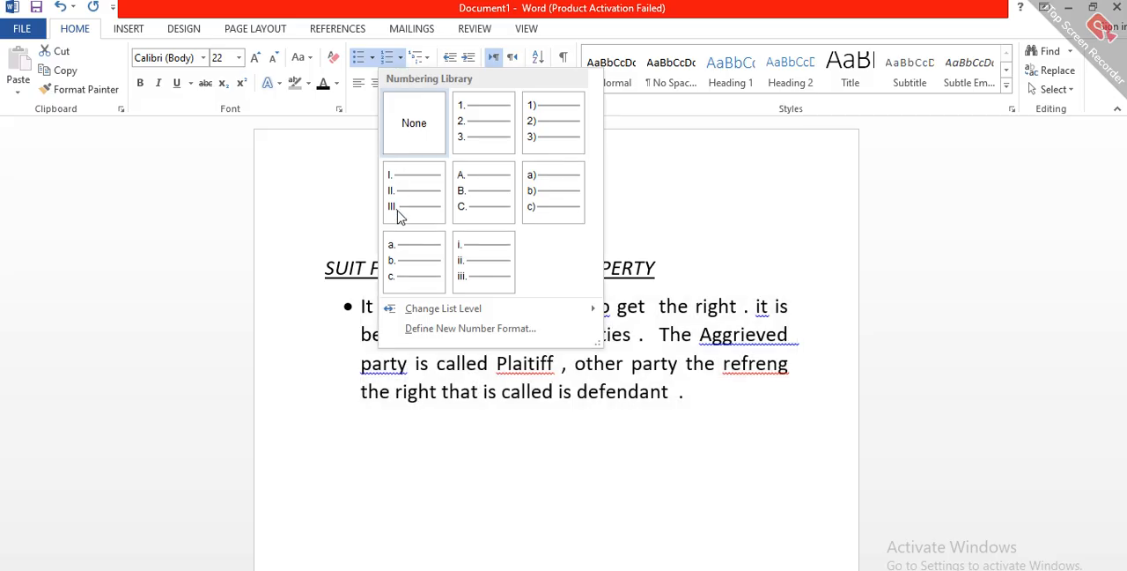
click(413, 207)
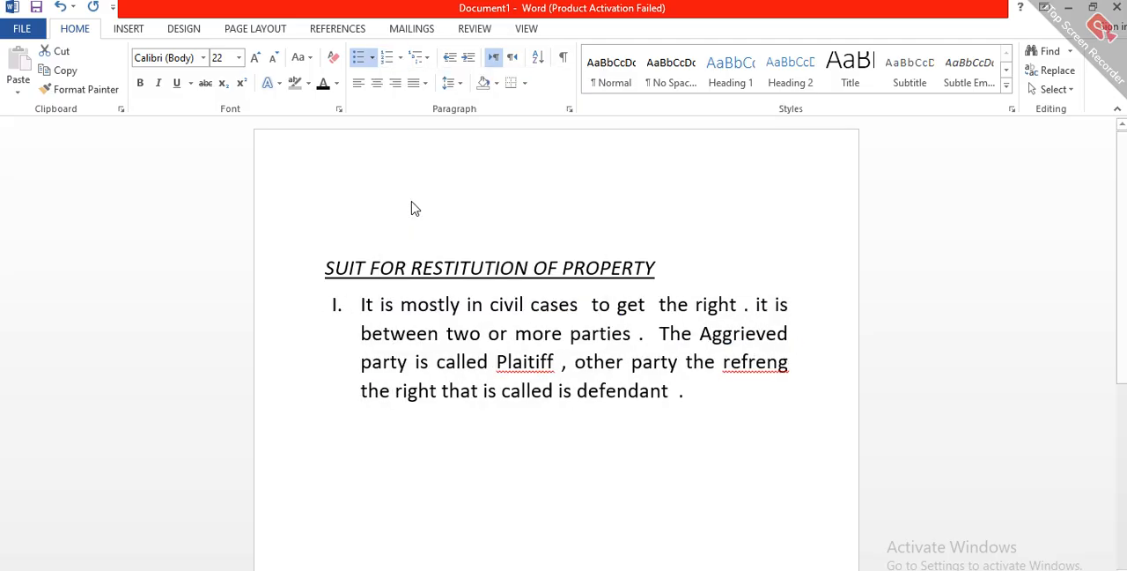
Step: Try right and centre alignment on the numbered paragraph, and set it to left alignment
click(414, 85)
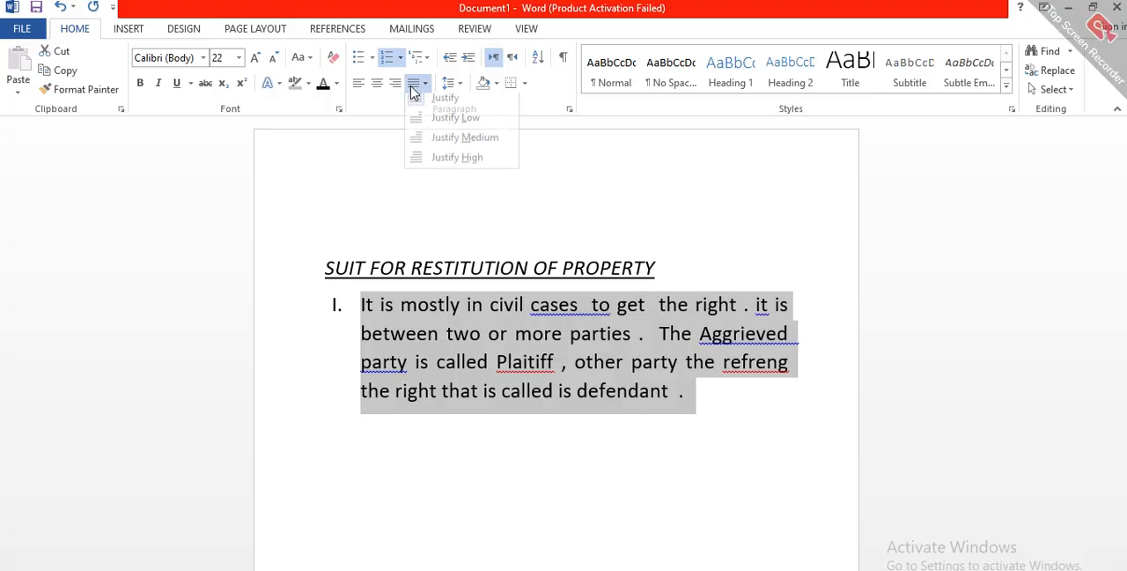
click(394, 84)
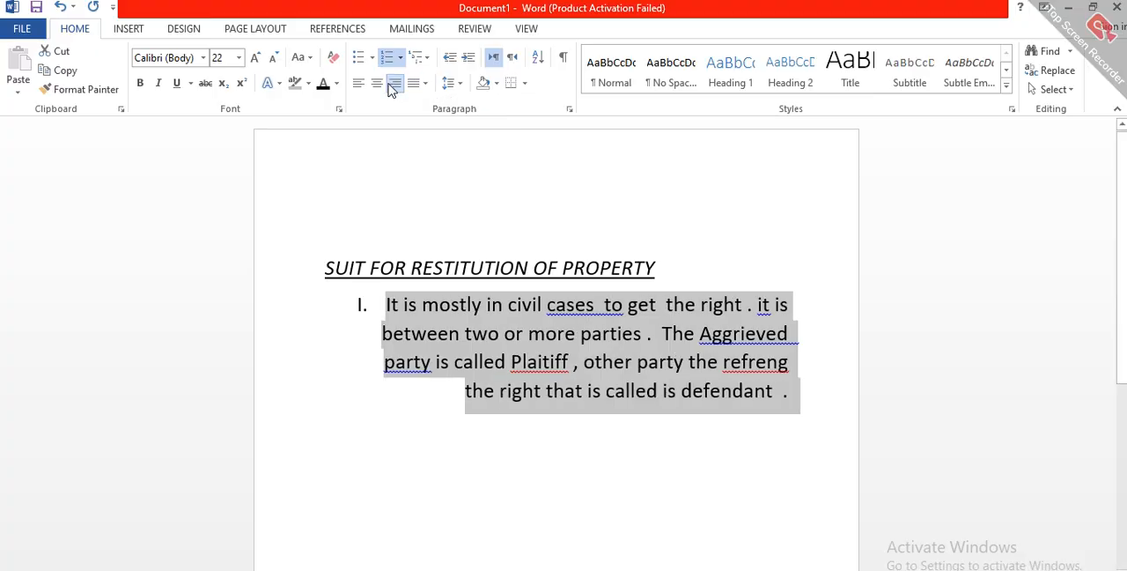
click(376, 86)
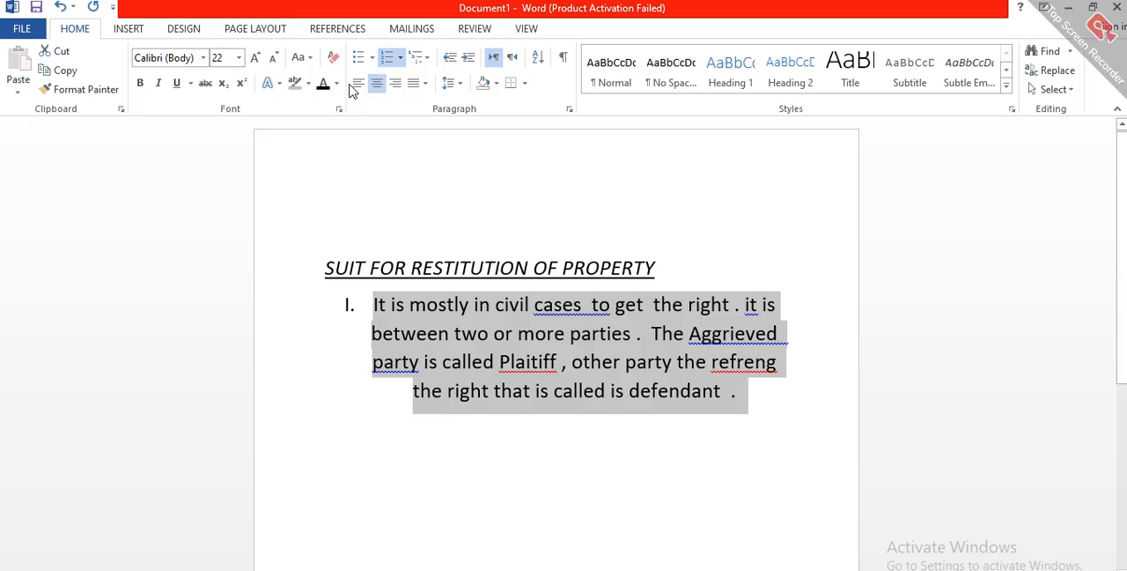
click(356, 86)
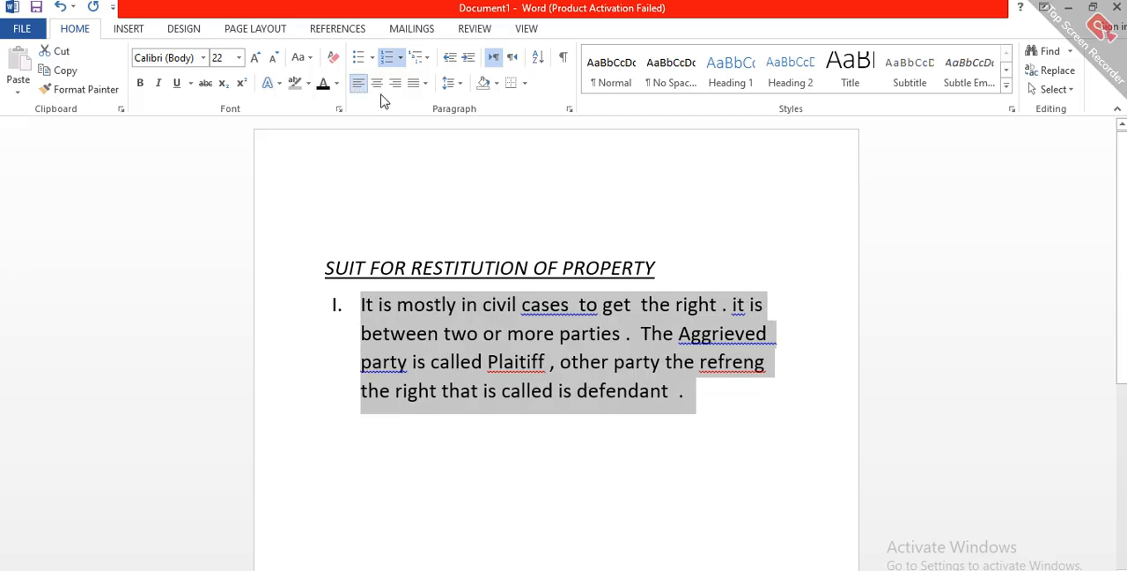
click(421, 85)
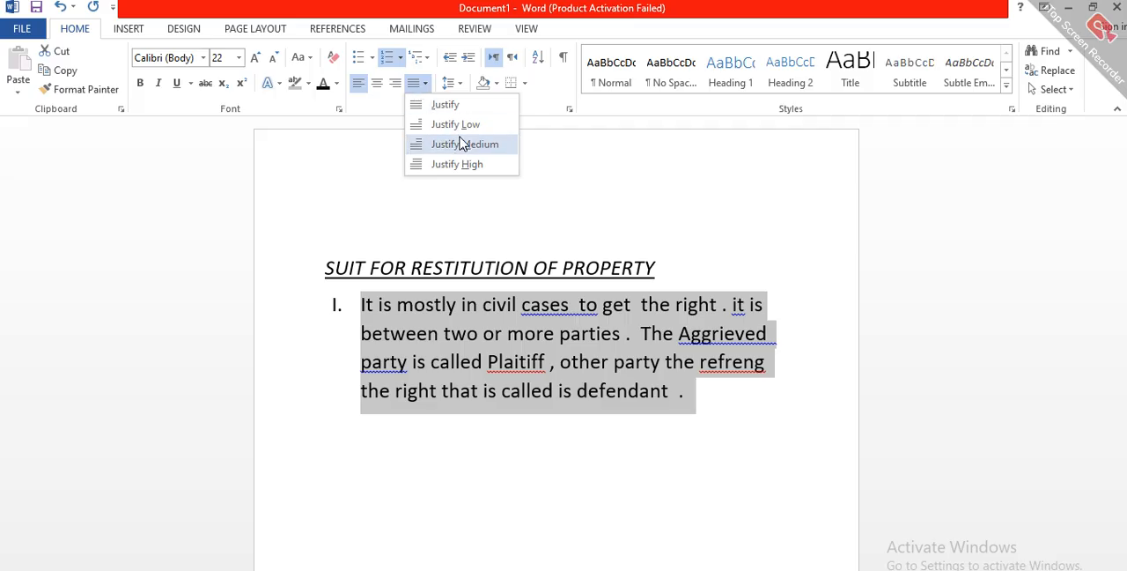
click(423, 85)
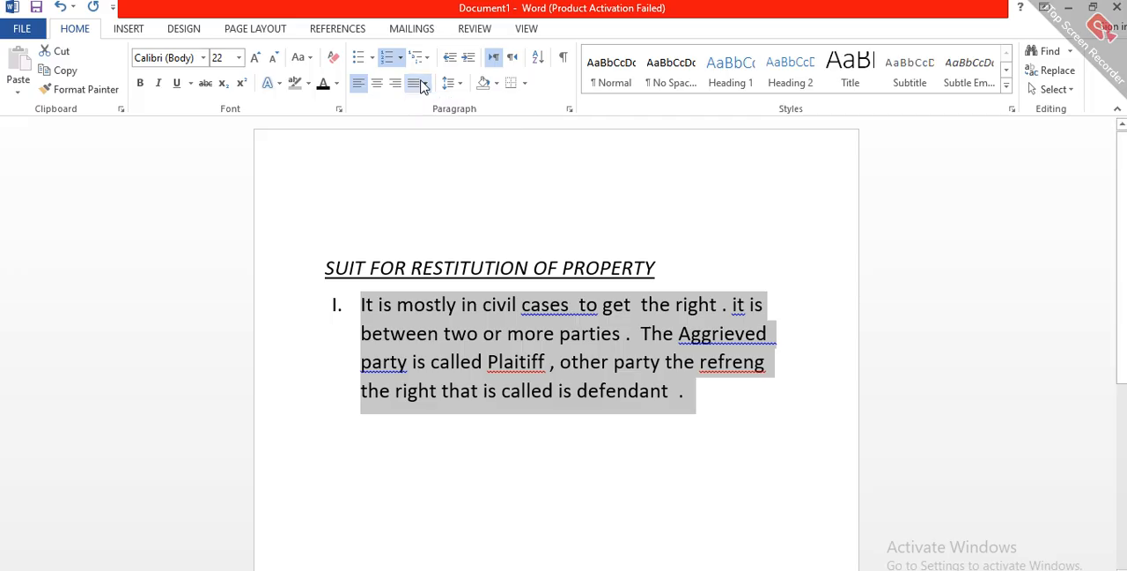
click(473, 397)
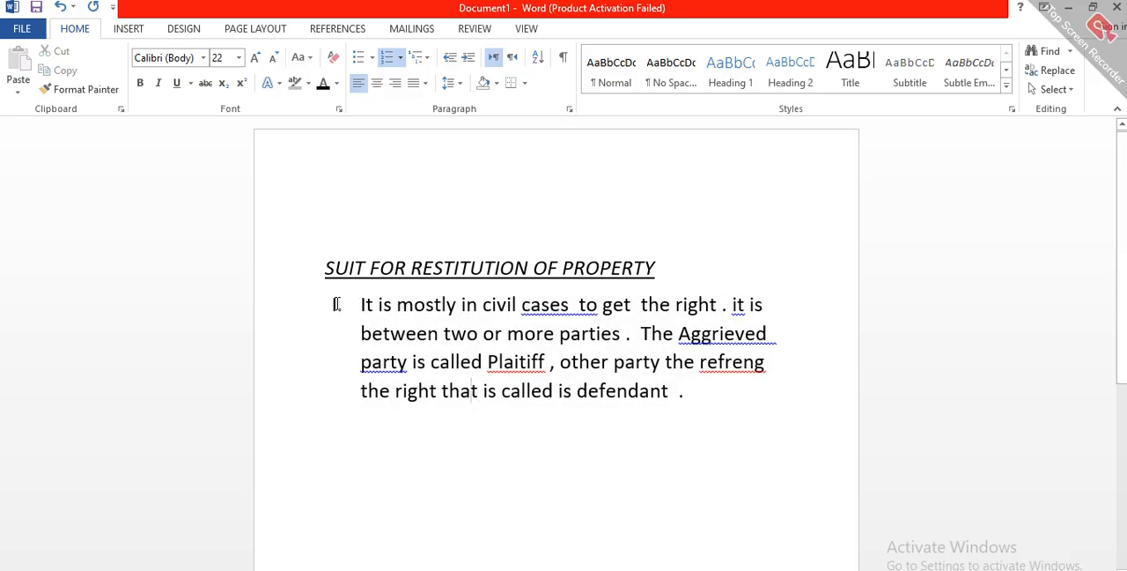
click(361, 305)
drag(553, 395, 664, 423)
click(663, 422)
Step: Increase the font size of the whole "SUIT FOR RESTITUTION OF PROPERTY" title to 24
double_click(438, 267)
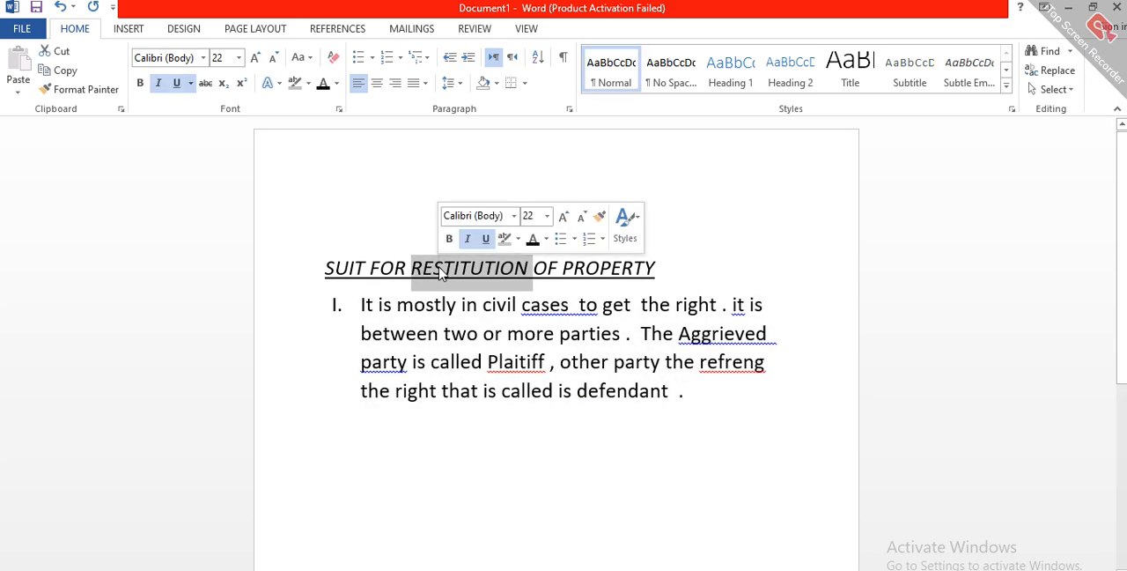
triple_click(440, 275)
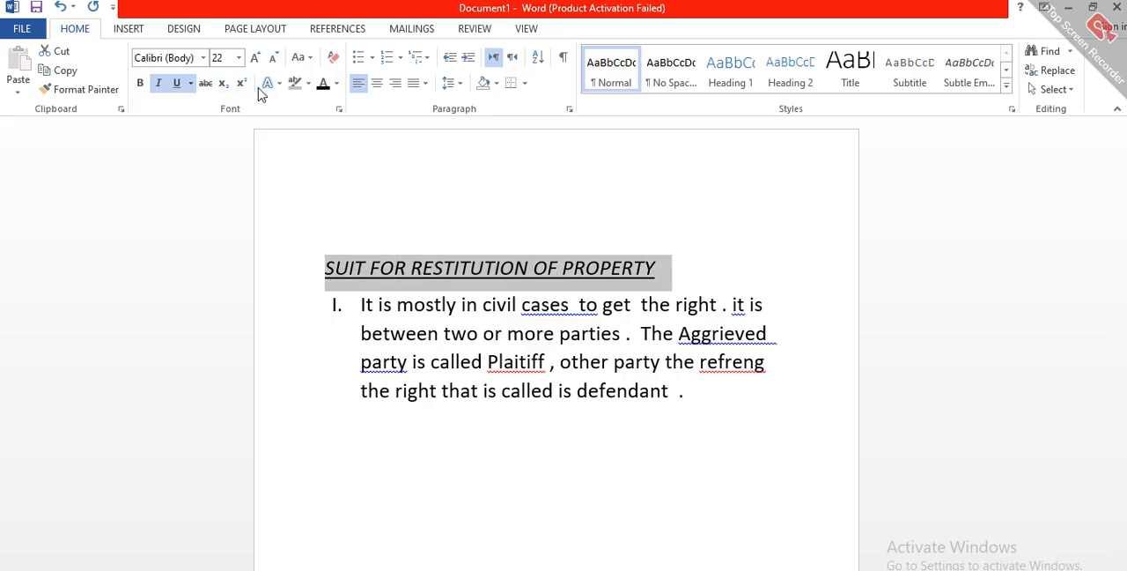
click(311, 59)
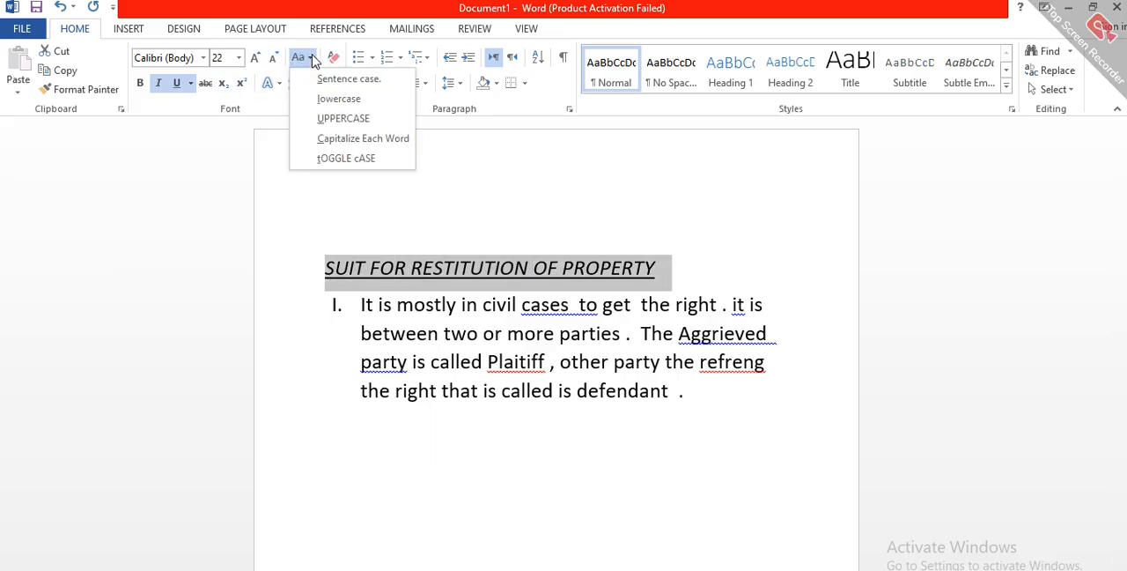
click(256, 58)
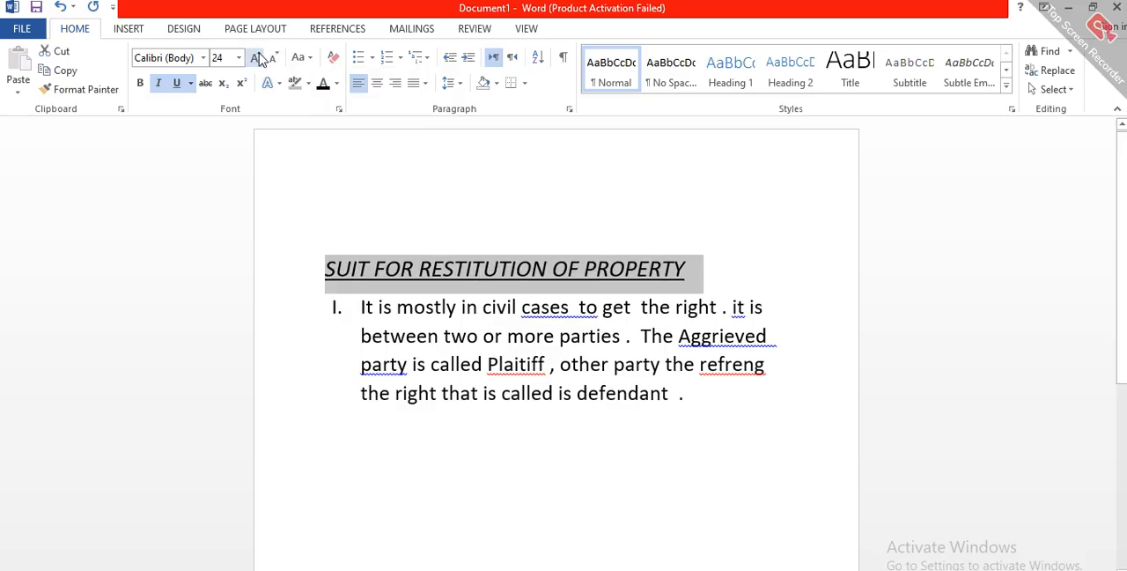
Step: Change the title's font color to the standard green and deselect the text
click(337, 85)
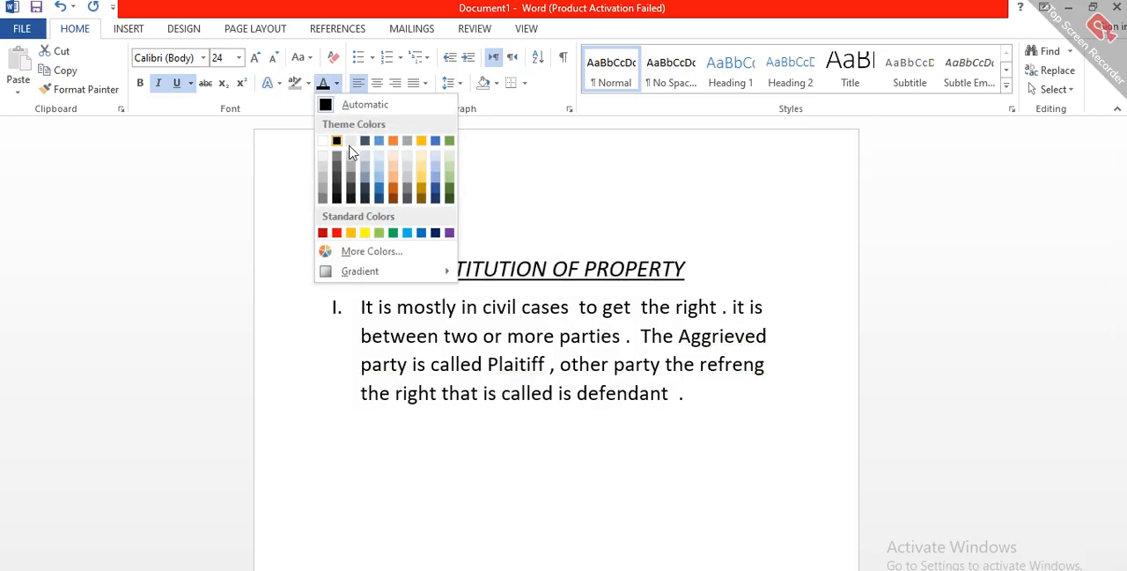
click(392, 233)
click(443, 247)
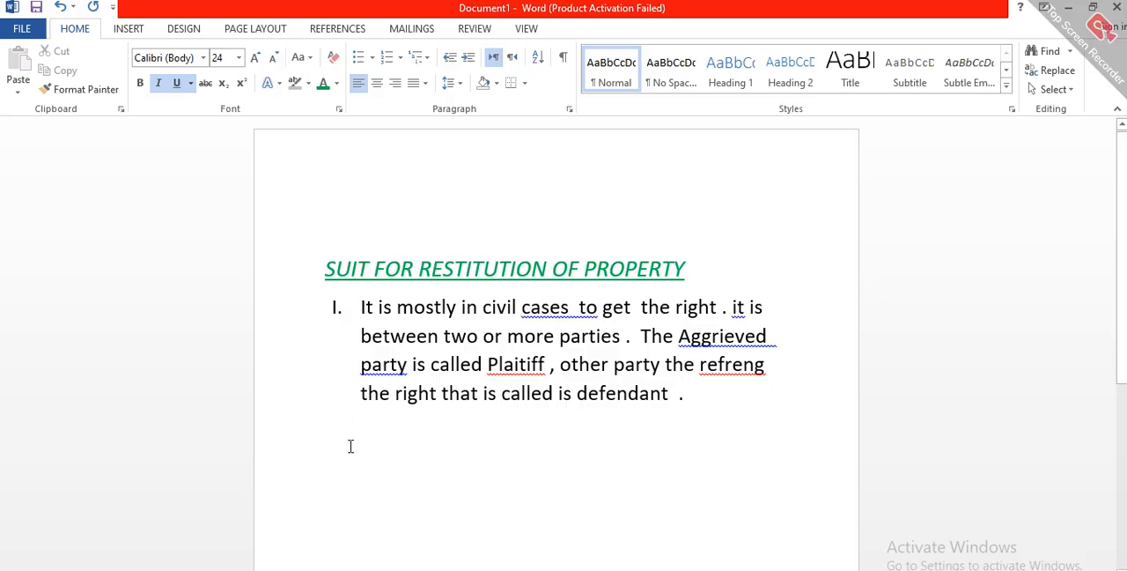
Step: Add a second numbered item below the body paragraph reading "A is not a good character"
click(692, 407)
key(Return)
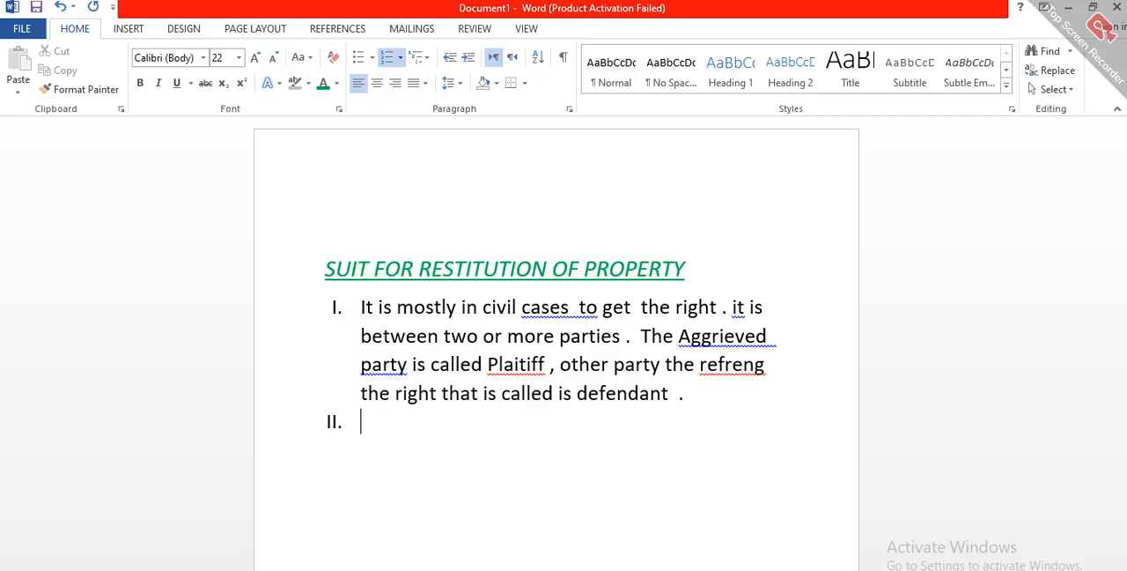
text(a)
key(BackSpace)
text(A)
text(is not a goo)
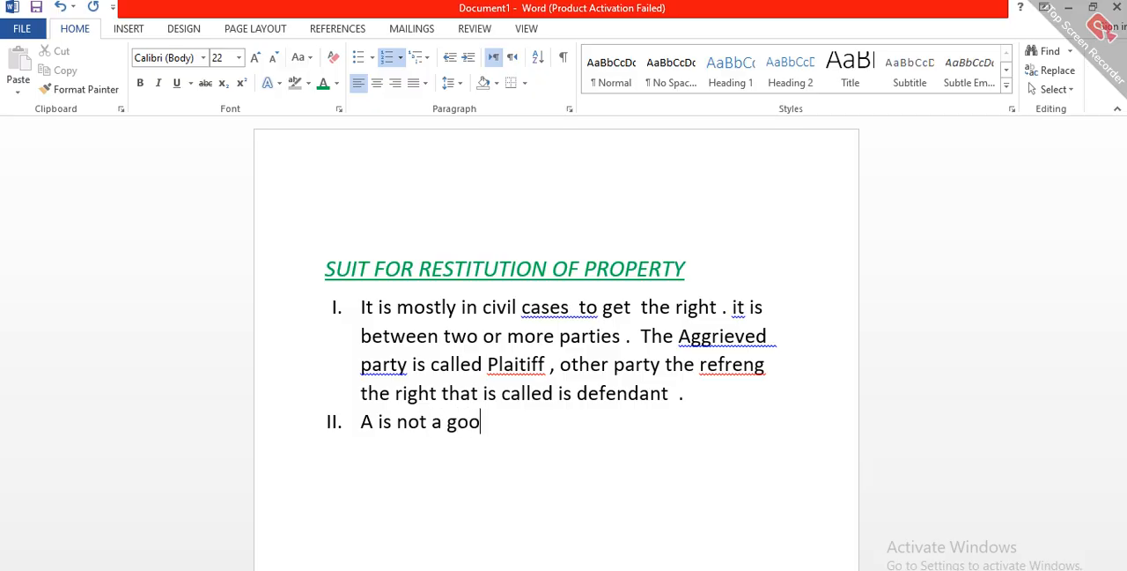
text(d character)
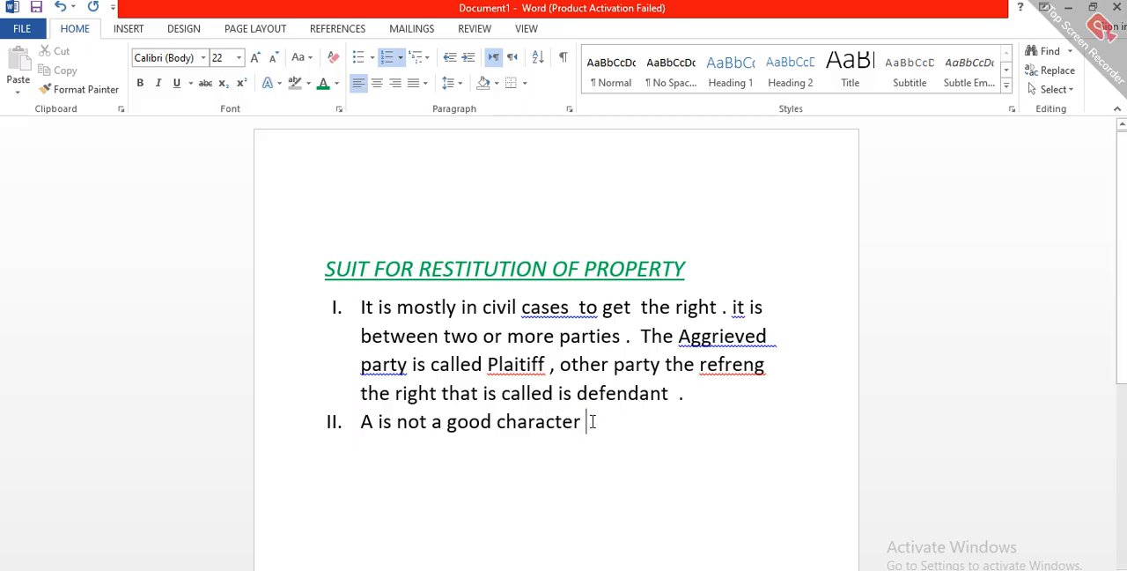
text(m)
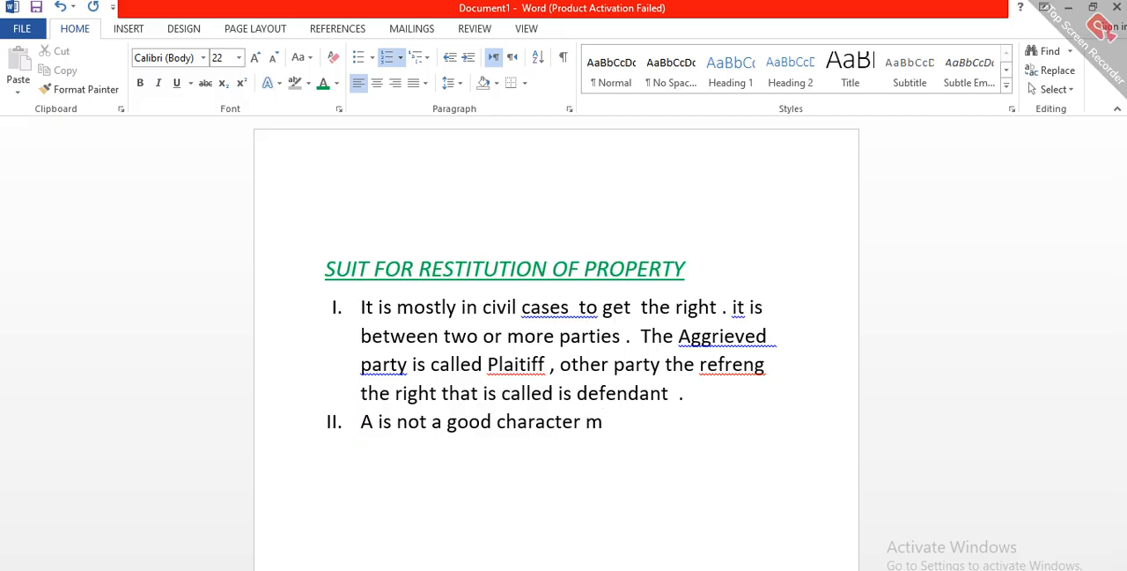
Step: Replace the word "is" with "has" in the second numbered item
click(392, 421)
key(BackSpace)
key(BackSpace)
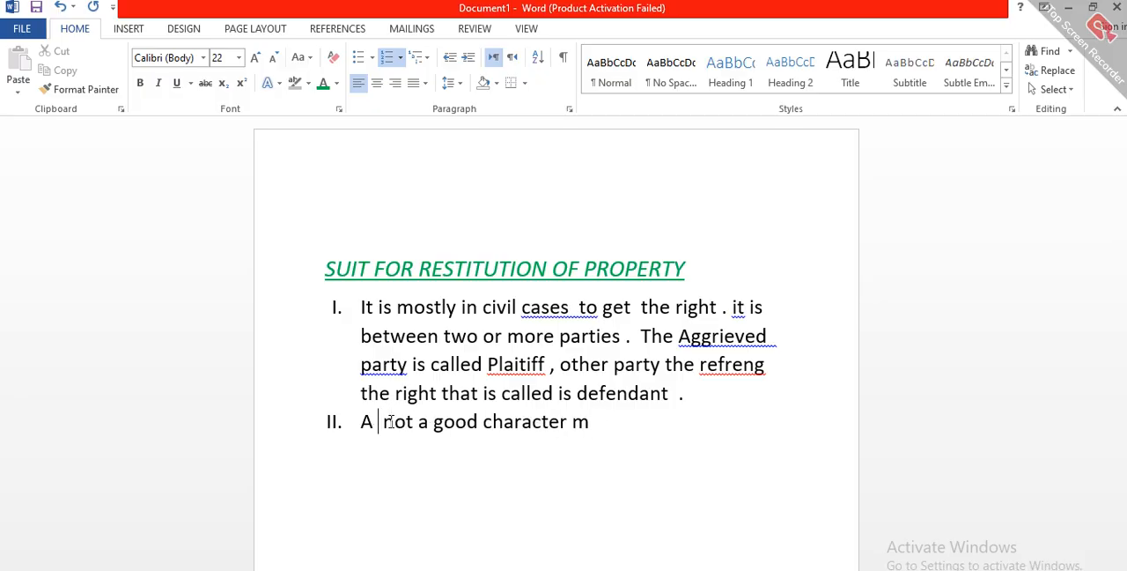
text(has)
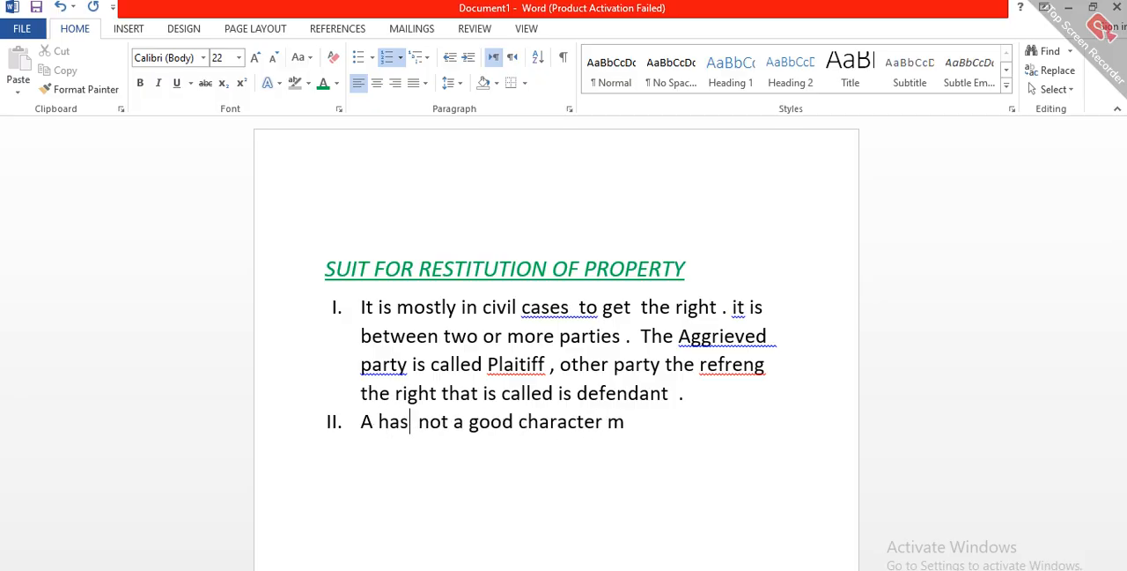
Step: Remove the stray "m" after "character" and continue the second item with "in his practical life ,"
click(630, 424)
key(BackSpace)
text(in his pr)
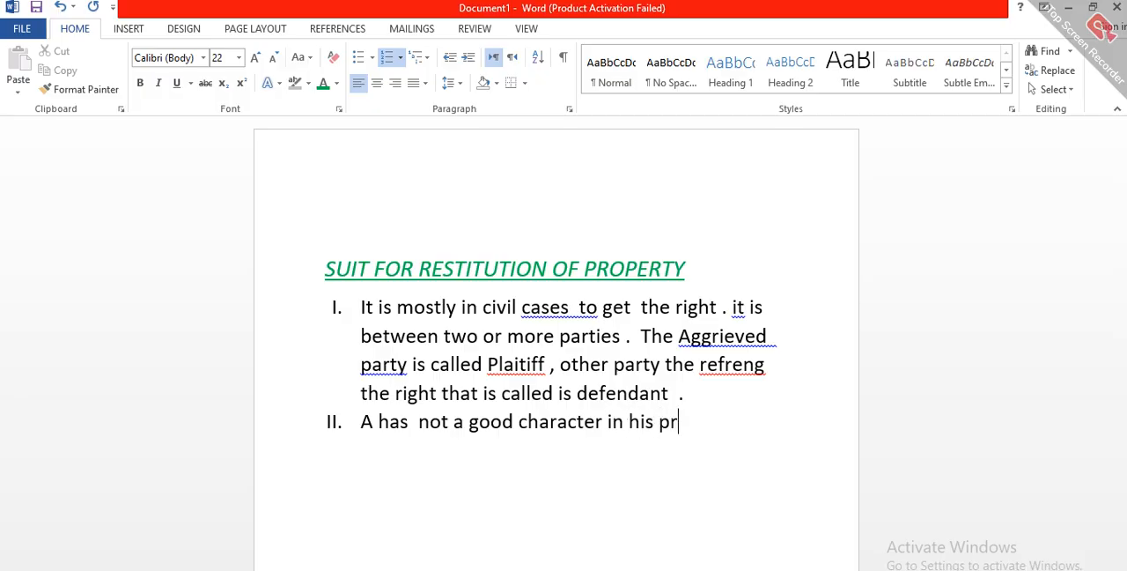
text(actucla)
key(BackSpace)
key(BackSpace)
key(BackSpace)
key(BackSpace)
key(BackSpace)
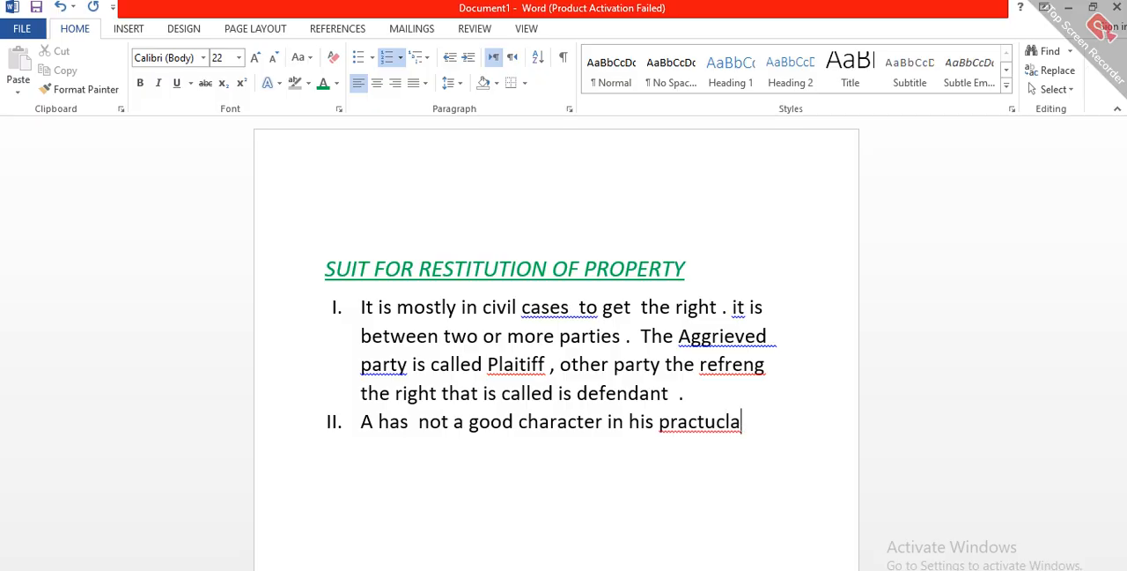
text(ical )
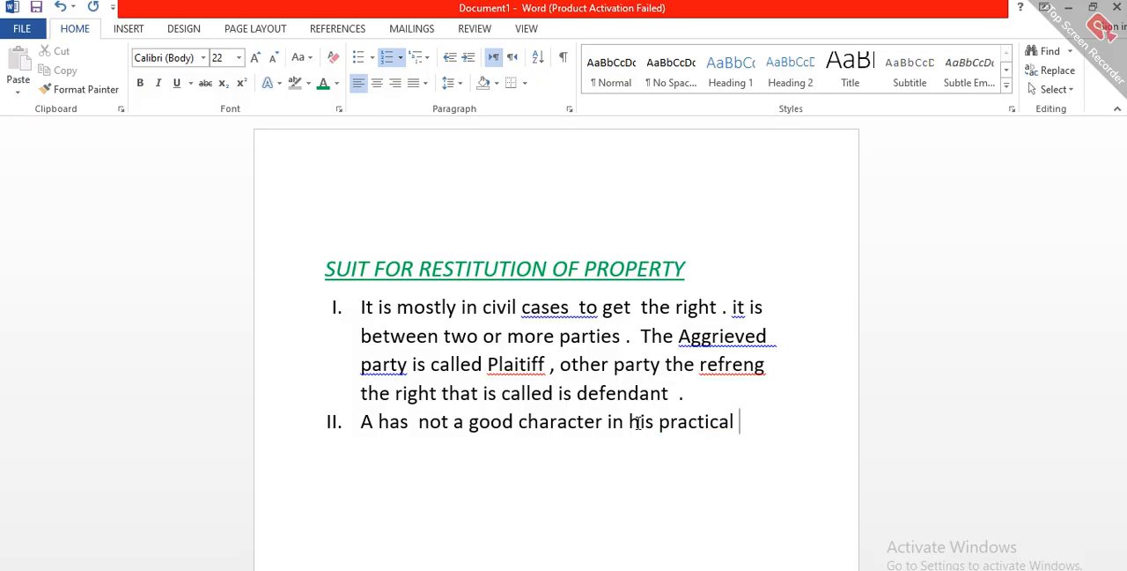
text(life )
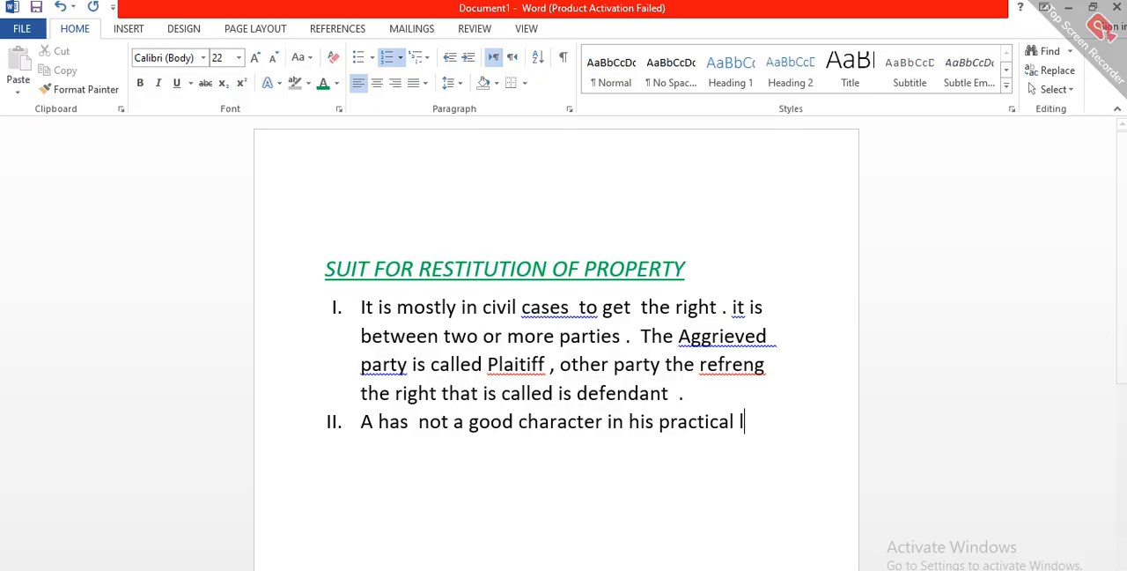
text(, )
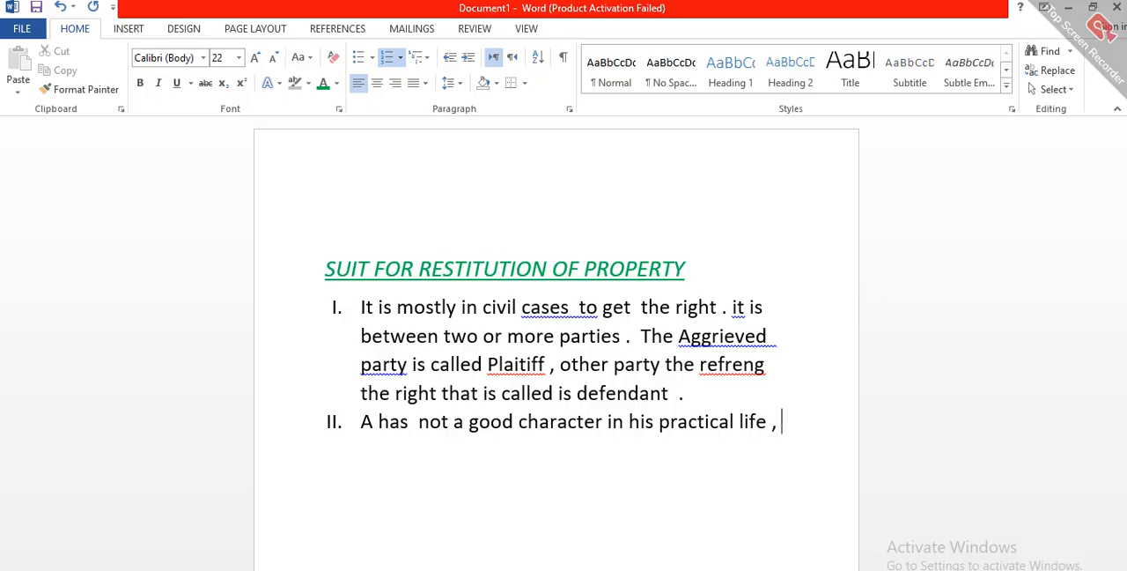
text(his habits are)
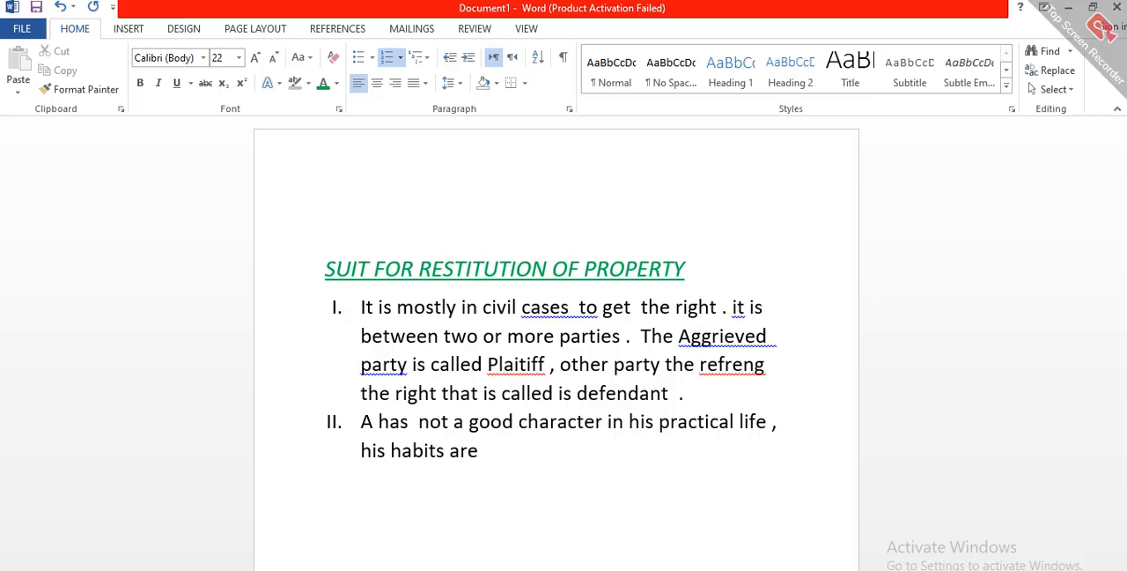
text( not good )
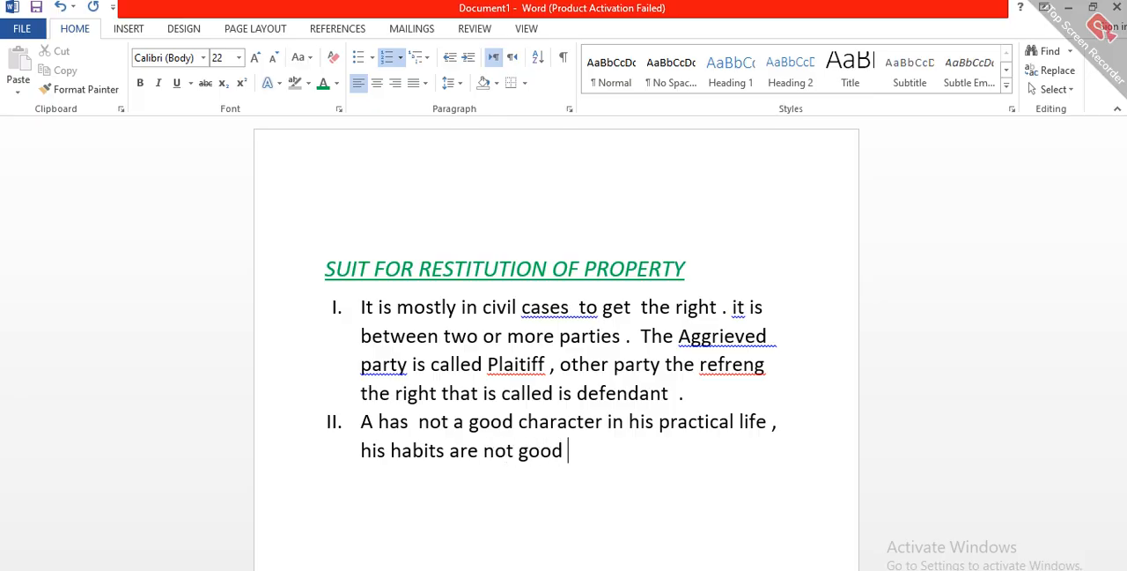
text(.)
Step: Try copying the second item's formatting onto the title with Format Painter, and undo it
click(69, 91)
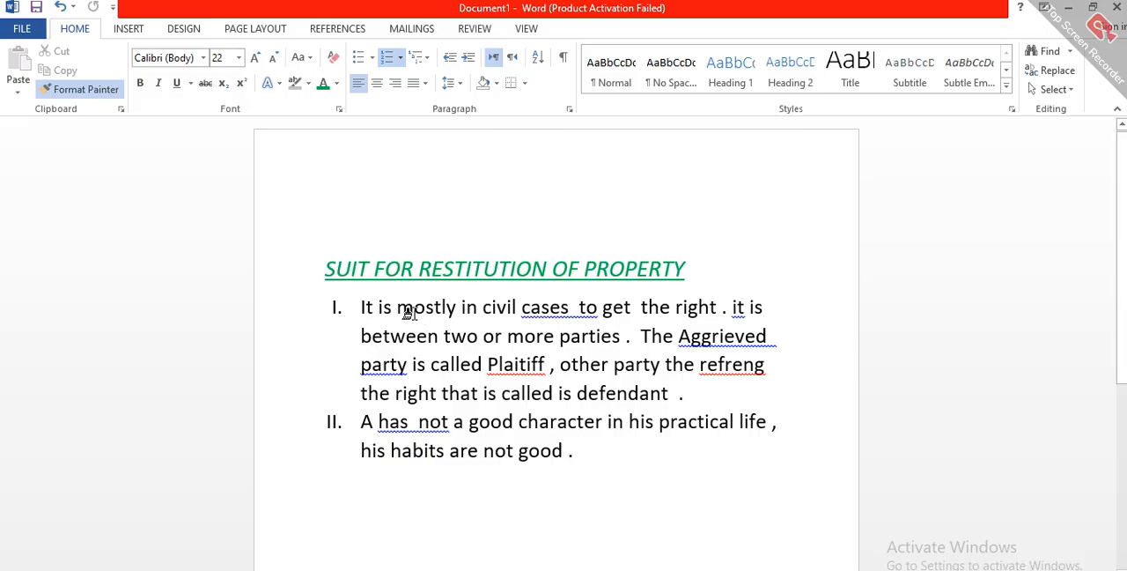
mouse_move(323, 267)
mouse_down()
mouse_move(465, 257)
mouse_move(665, 276)
mouse_up()
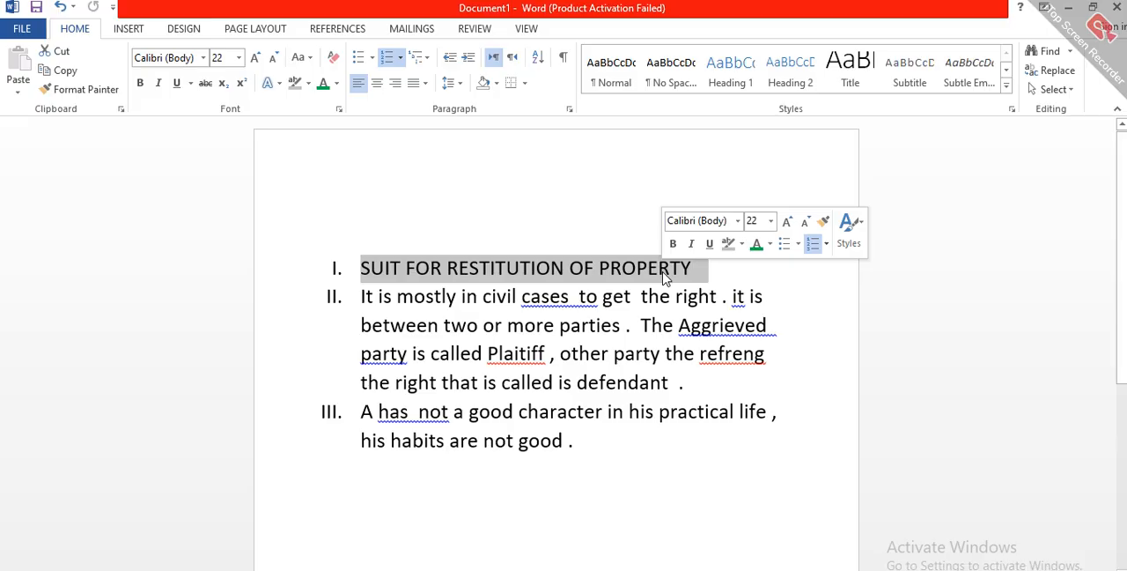
key(ctrl+z)
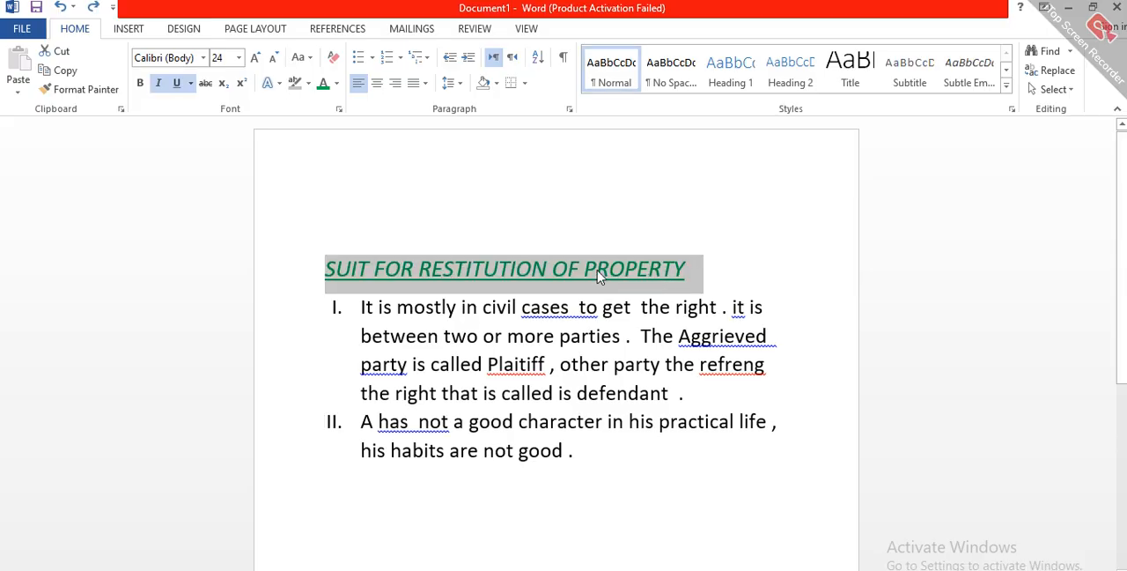
Step: Paste a copy of the green "SUIT FOR RESTITUTION OF PROPERTY" title as a new numbered item below the second item
key(ctrl+z)
key(ctrl+z)
key(ctrl+z)
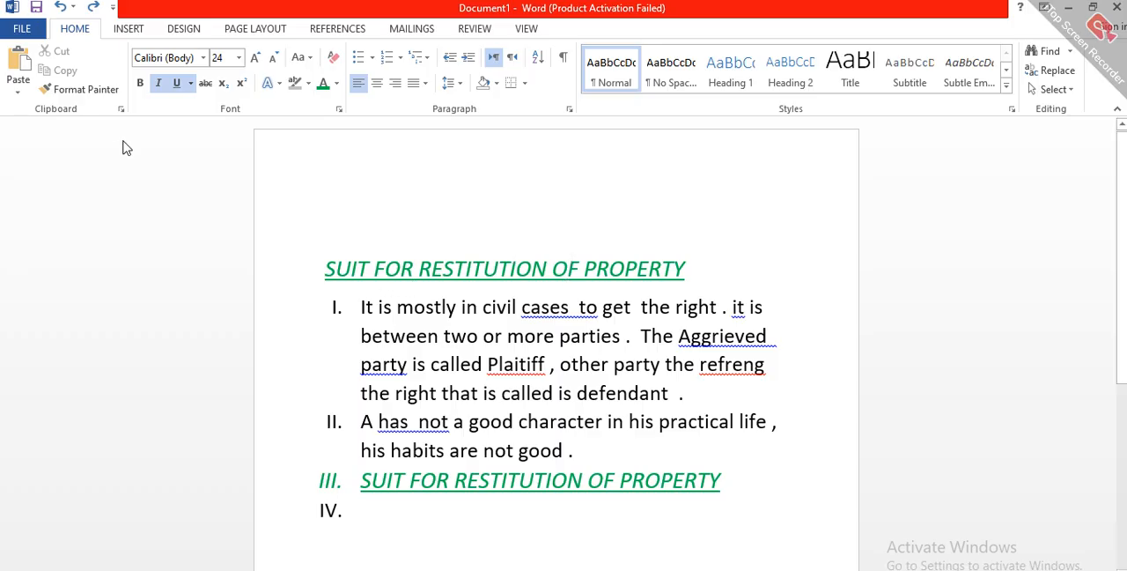
Step: Copy the title's formatting with Format Painter onto both body paragraphs and deselect them
click(94, 93)
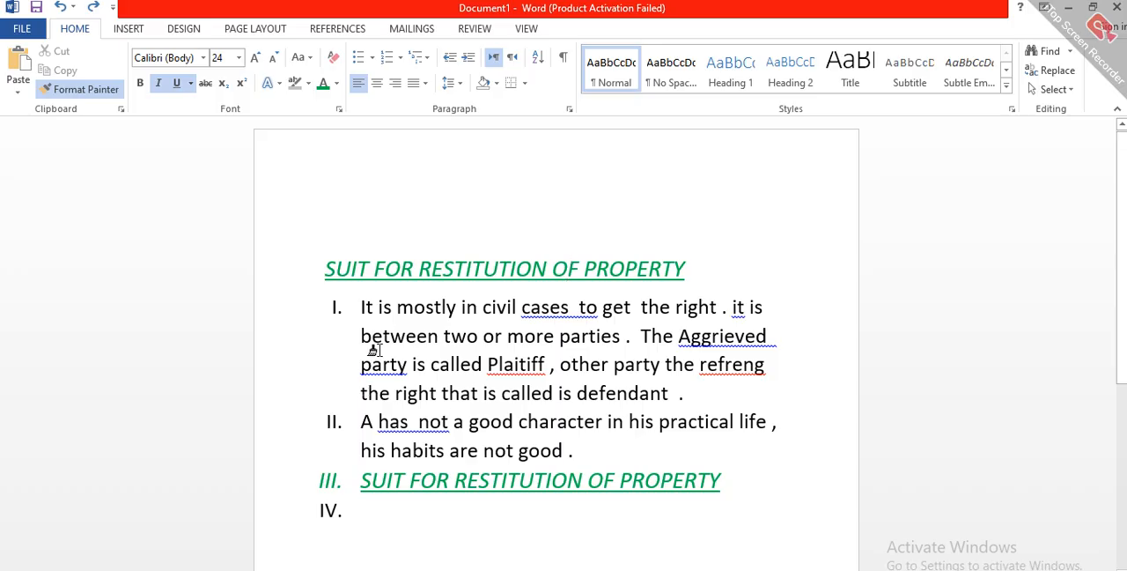
mouse_move(361, 302)
mouse_down()
mouse_move(425, 324)
mouse_move(548, 396)
mouse_move(595, 465)
mouse_up()
mouse_move(594, 464)
mouse_down()
mouse_move(584, 455)
mouse_move(590, 462)
mouse_up()
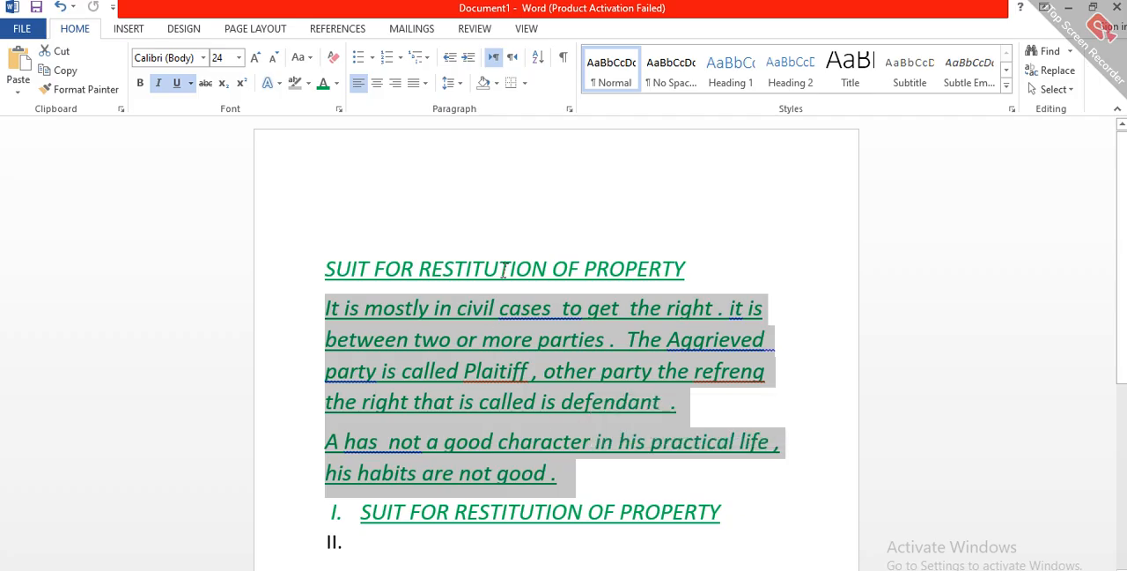
click(502, 271)
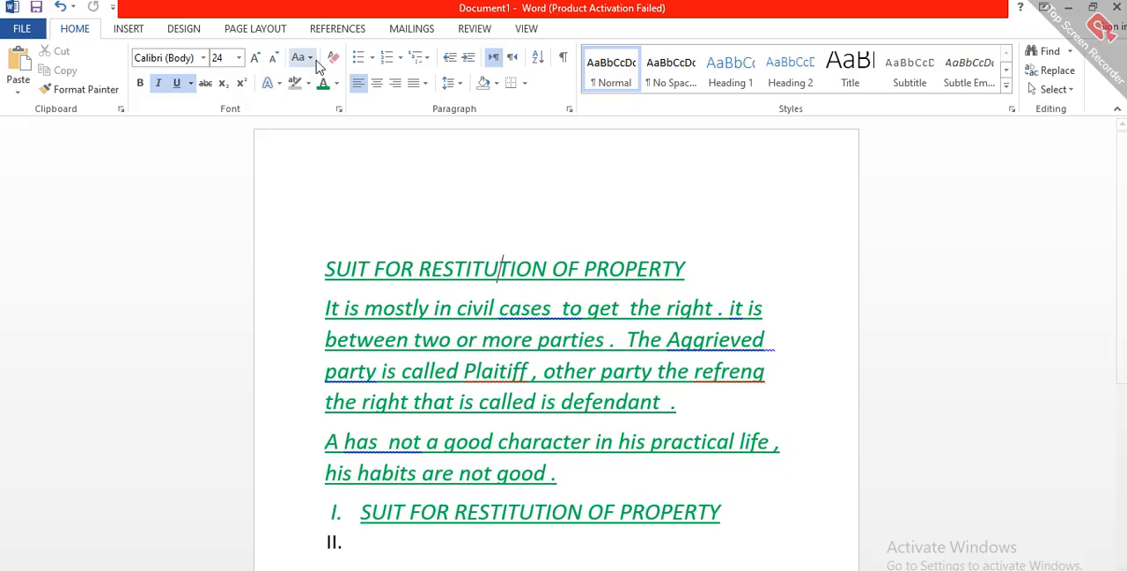
click(72, 91)
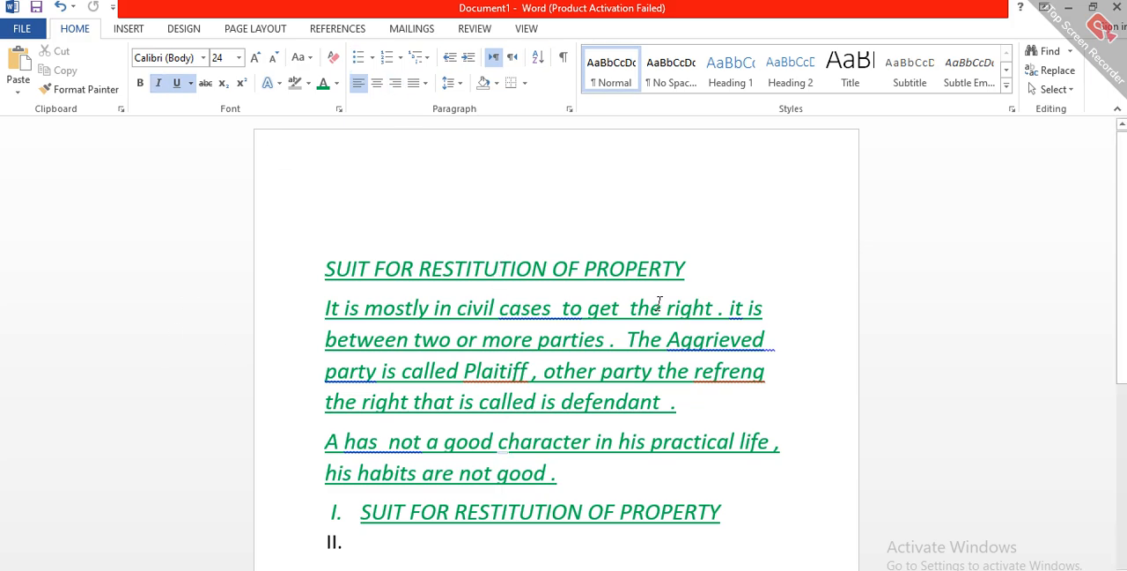
scroll(649, 302, down, 5)
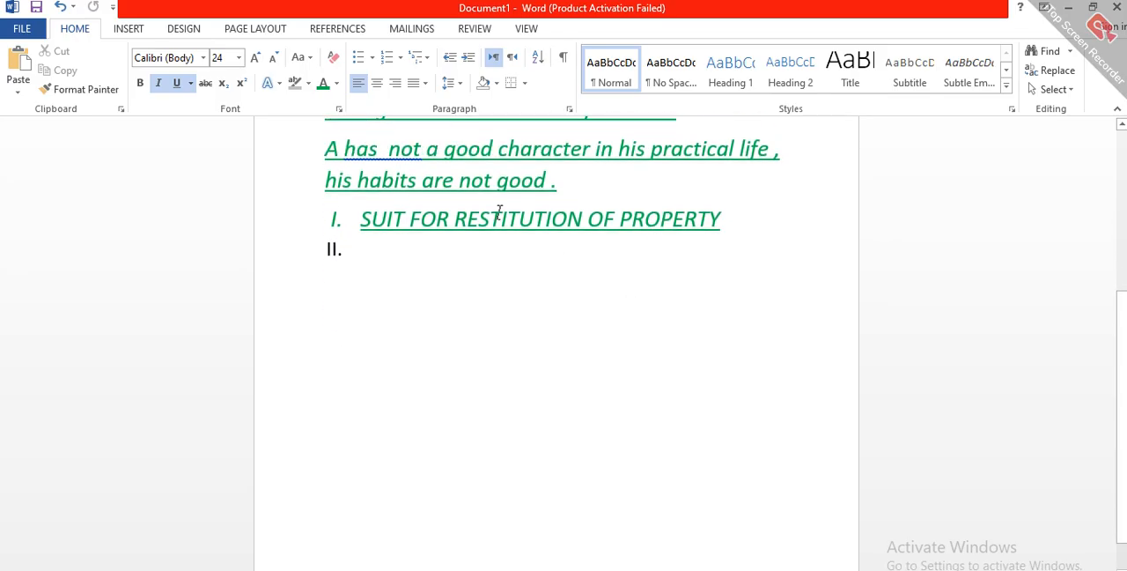
scroll(634, 244, up, 5)
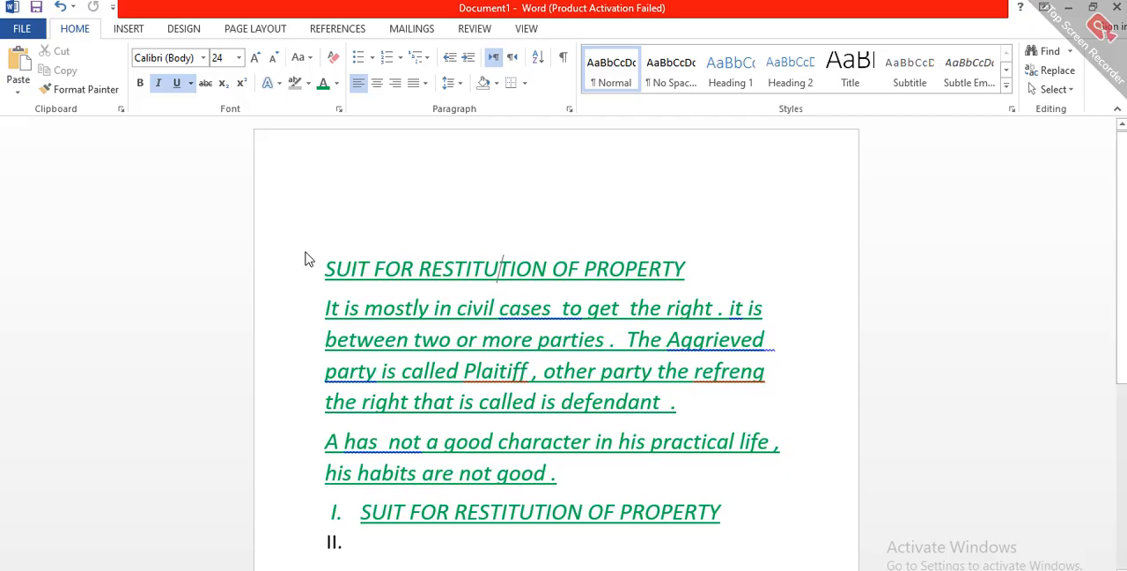
Step: Change the font color of both body paragraphs, up to the word "good", to the bottom shade of the black theme color, and deselect them
drag(323, 310, 555, 482)
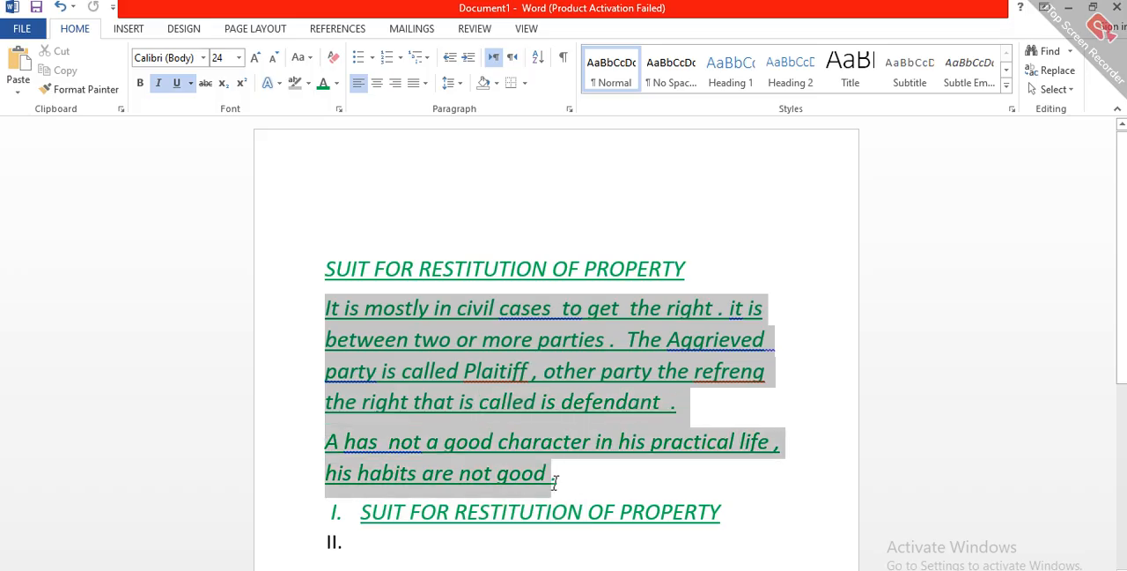
click(555, 483)
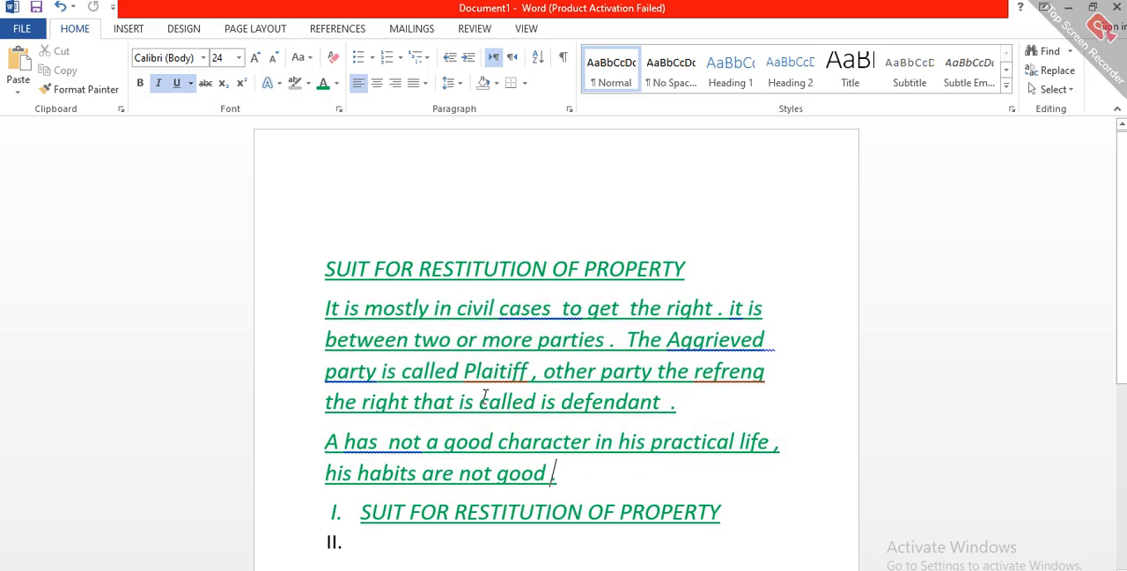
drag(323, 308, 548, 482)
click(548, 482)
drag(333, 307, 547, 480)
click(547, 482)
drag(323, 307, 538, 475)
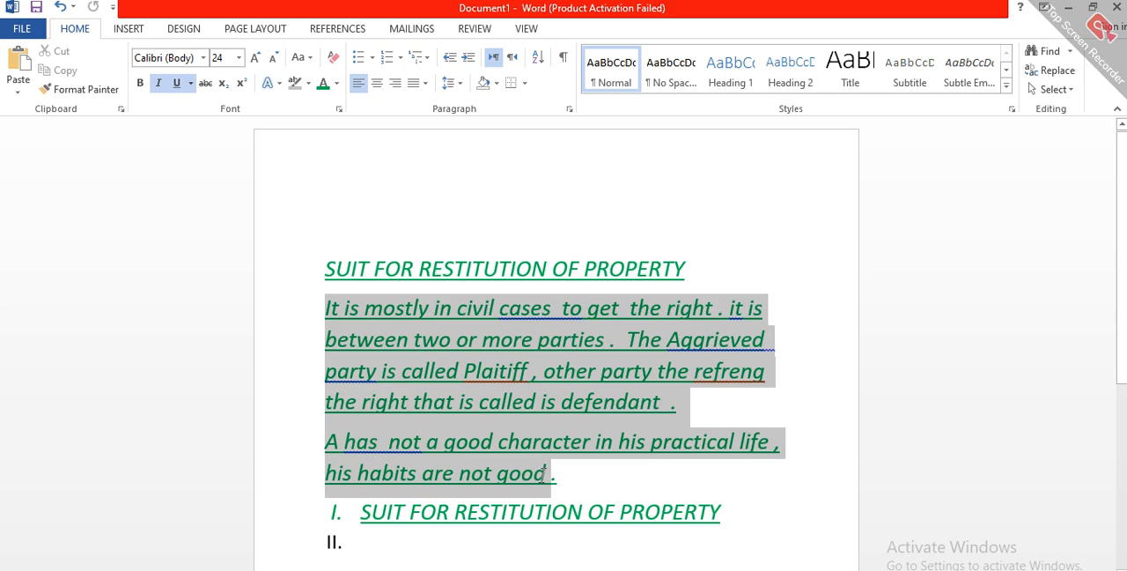
drag(543, 475, 547, 481)
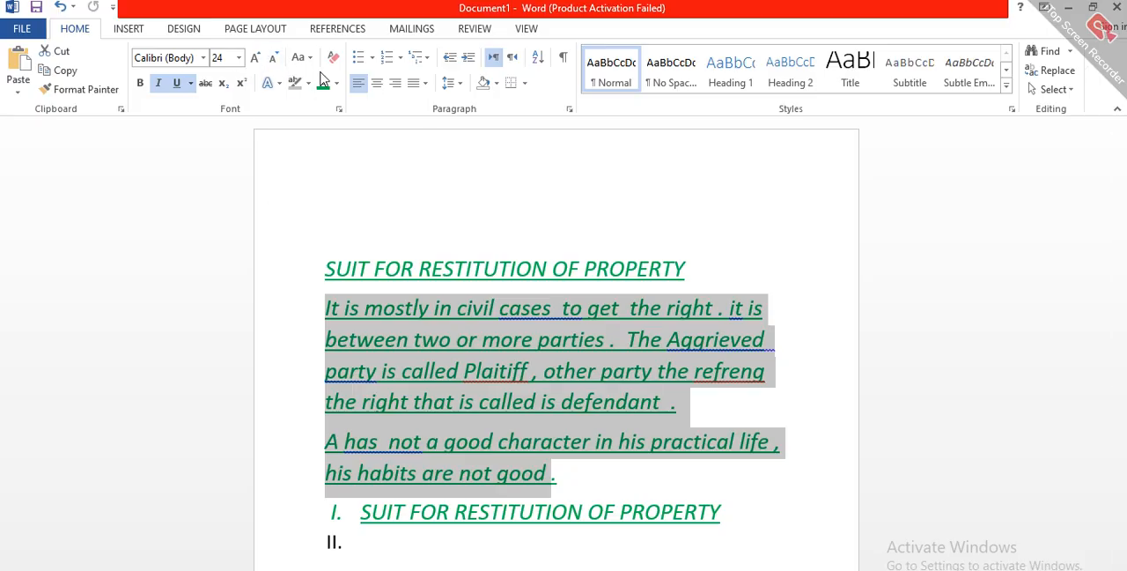
click(336, 84)
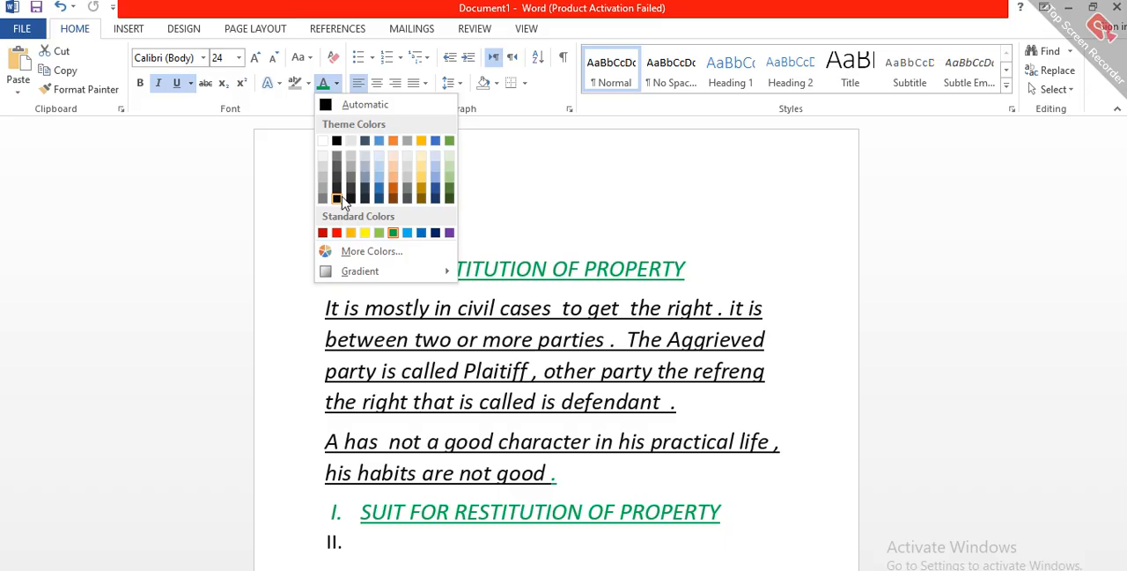
click(337, 197)
click(323, 306)
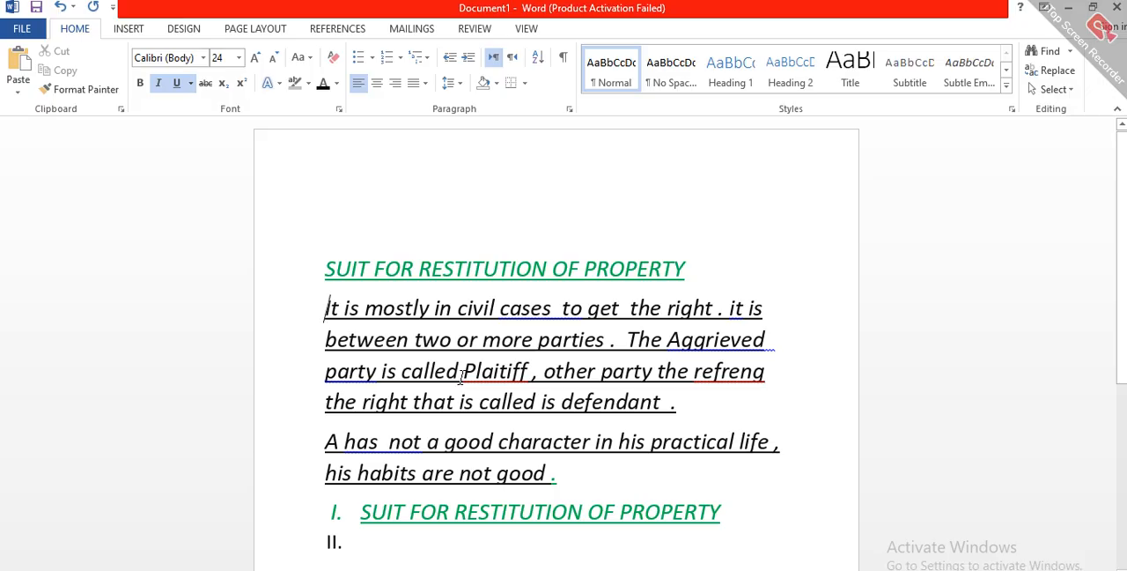
Step: Highlight the repeated "SUIT FOR RESTITUTION OF PROPERTY" line below the body paragraphs in light gray
scroll(460, 377, down, 1)
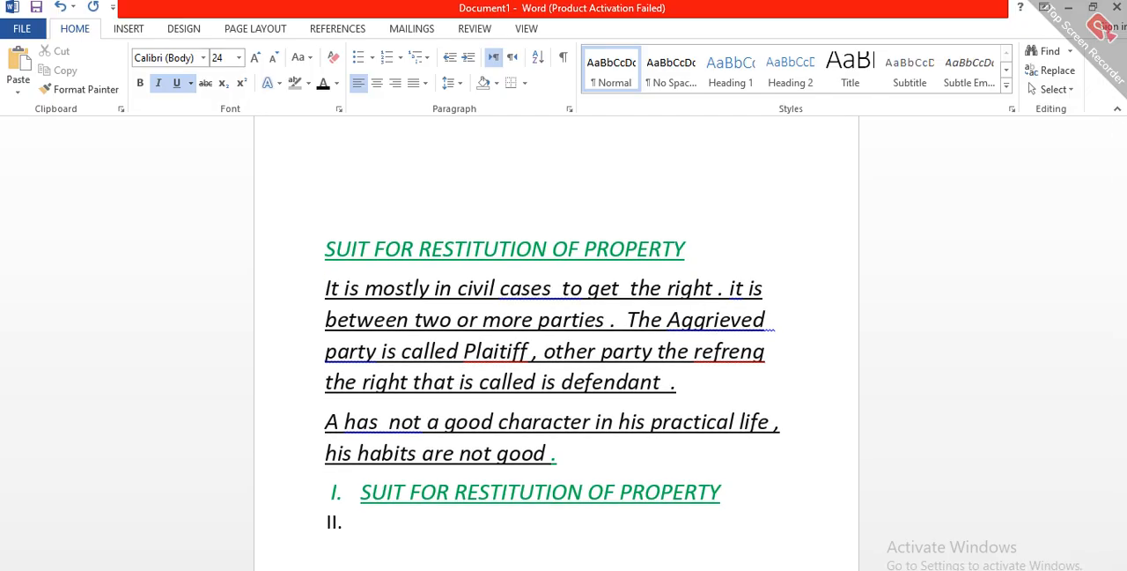
triple_click(472, 499)
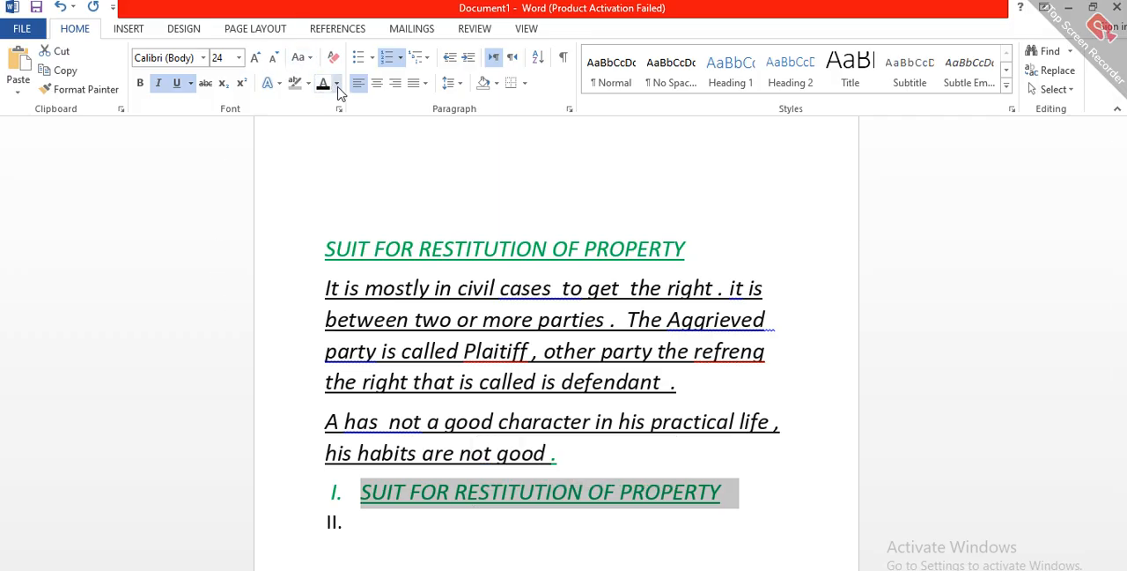
click(336, 83)
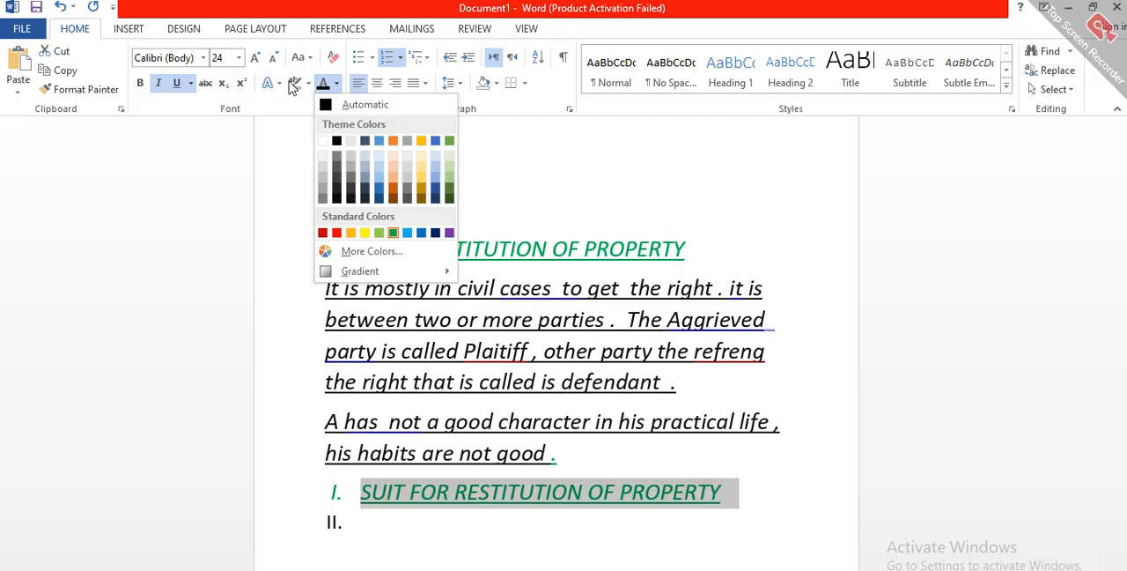
click(279, 83)
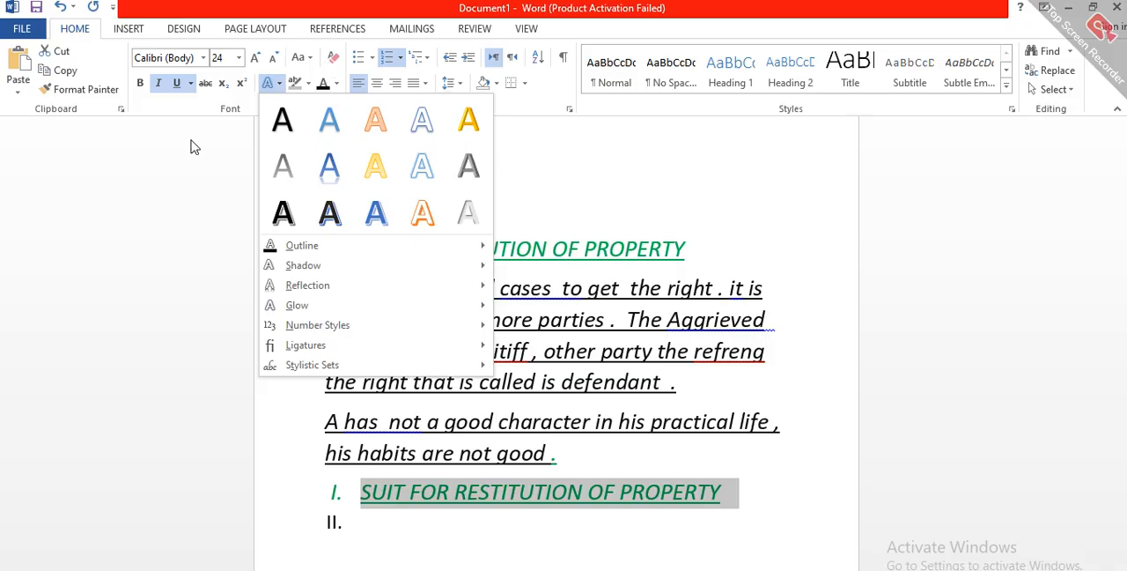
click(113, 256)
click(308, 83)
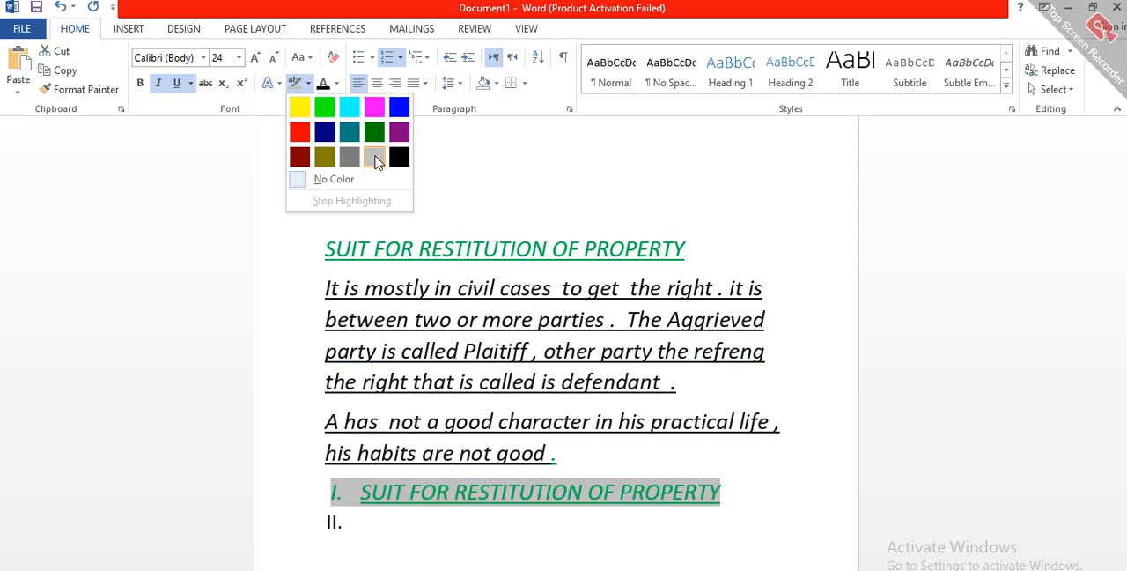
click(375, 161)
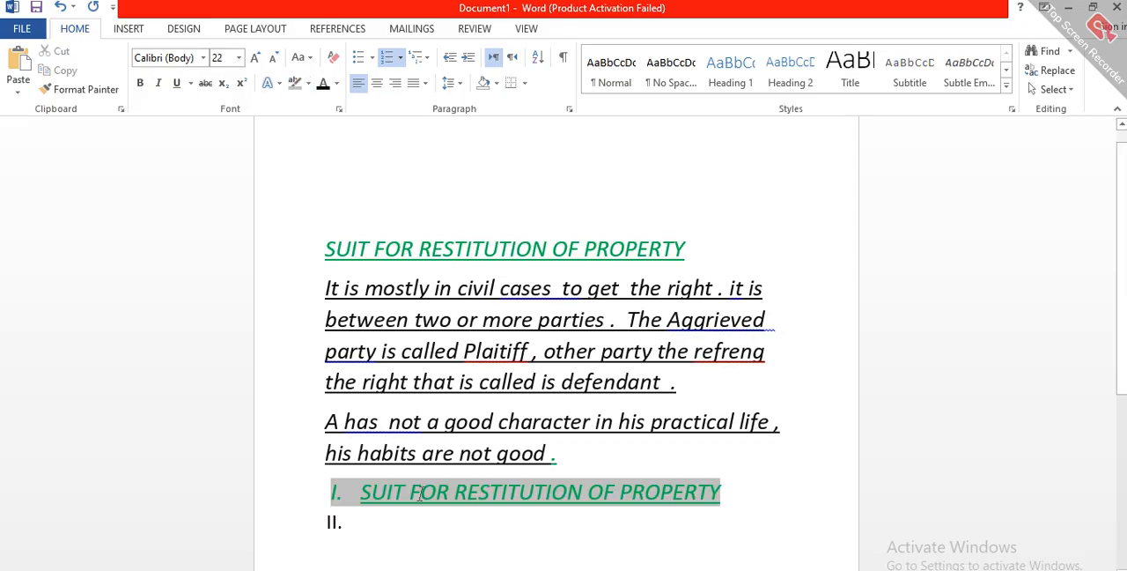
click(604, 446)
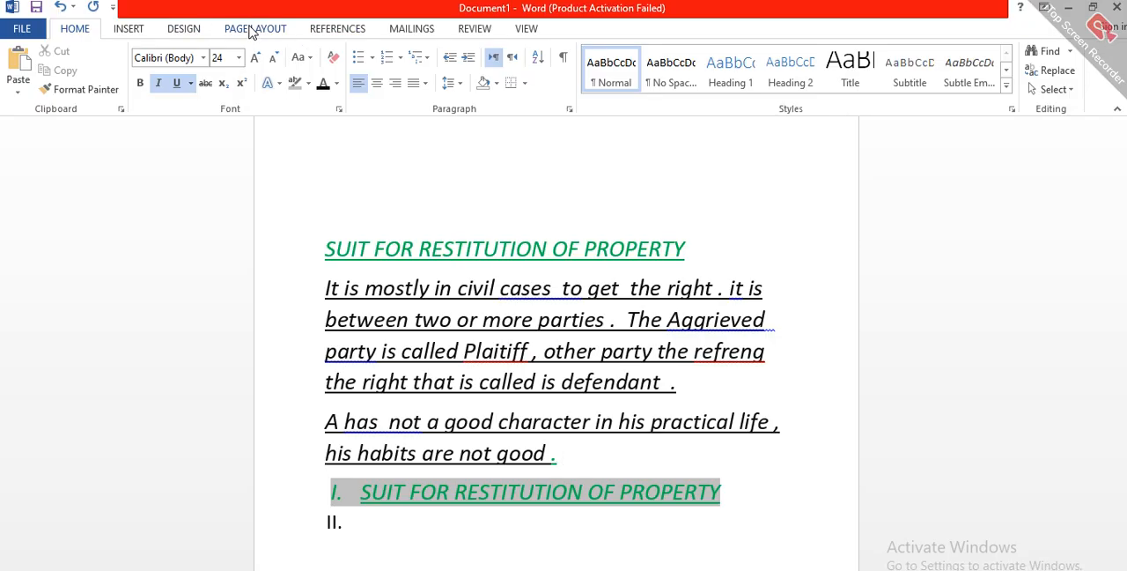
click(253, 31)
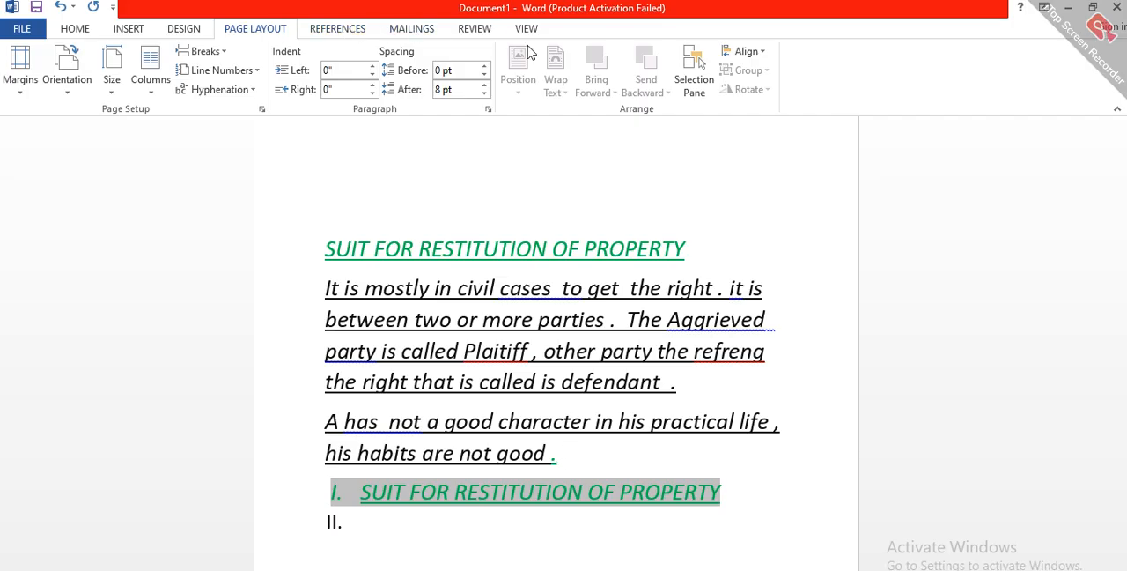
click(330, 31)
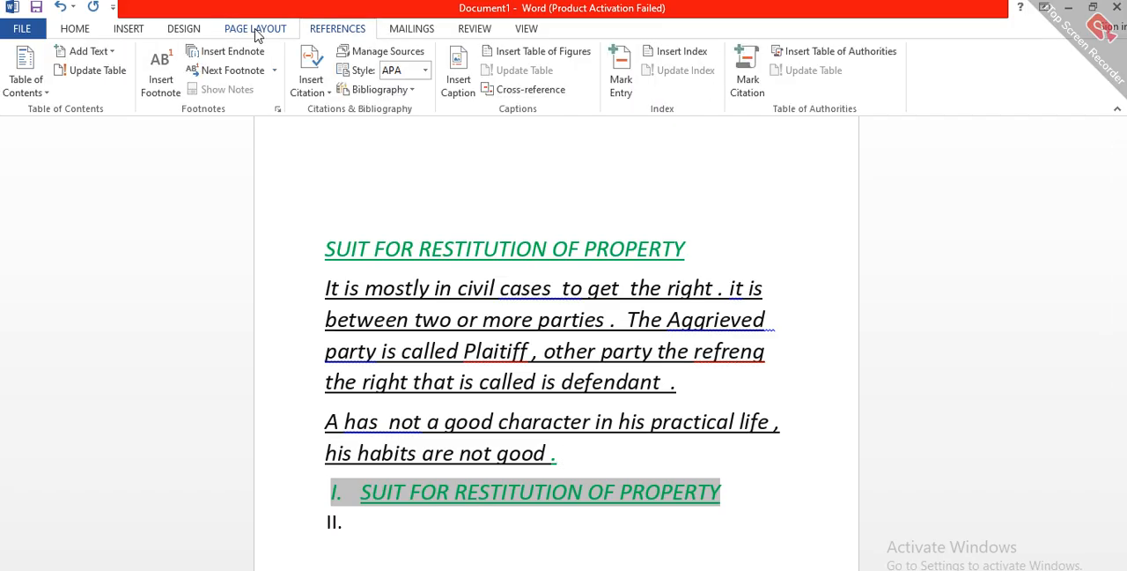
click(257, 31)
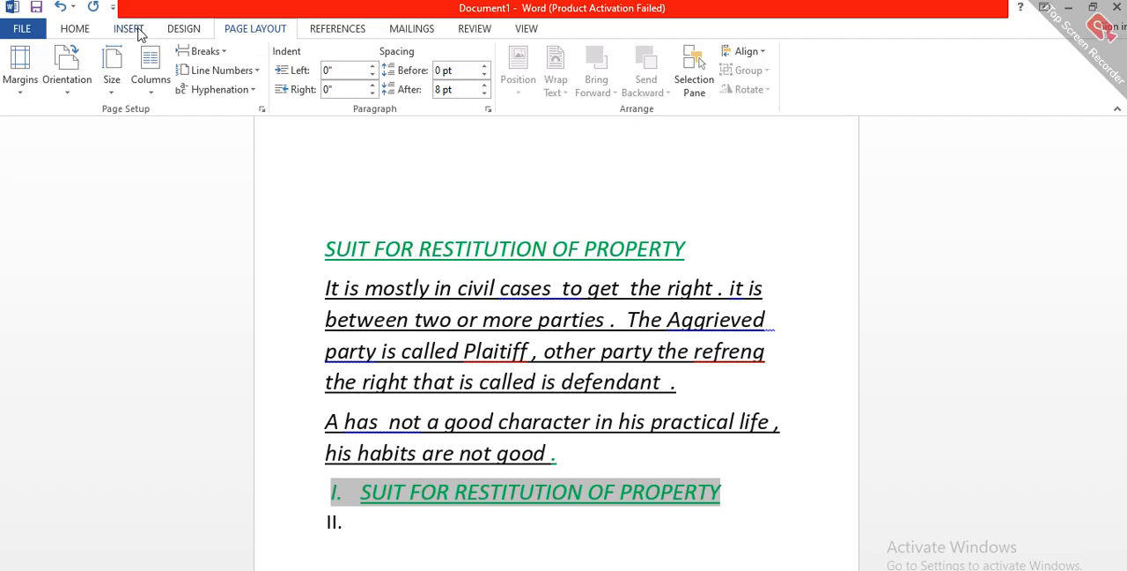
Step: Add the preset diagonal "DO NOT COPY 1" watermark to the page and check it behind the text
click(184, 28)
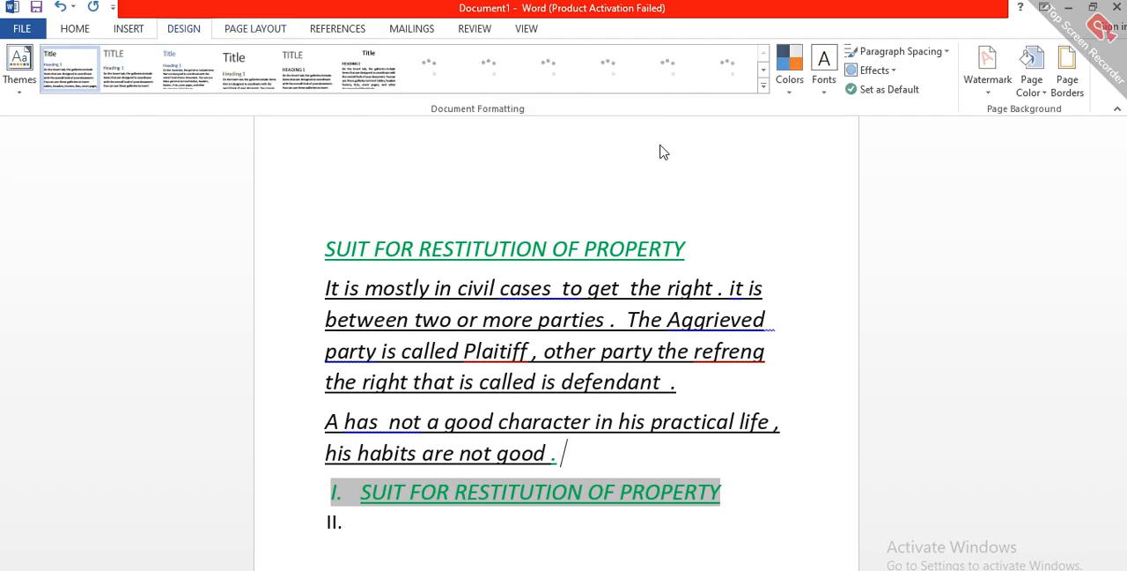
click(993, 68)
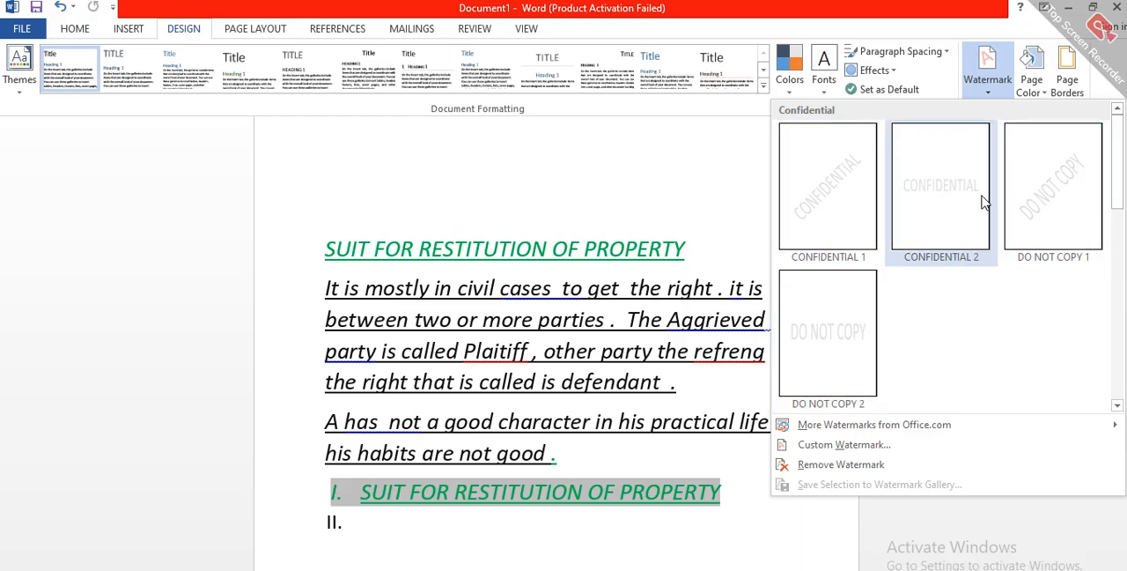
click(1050, 205)
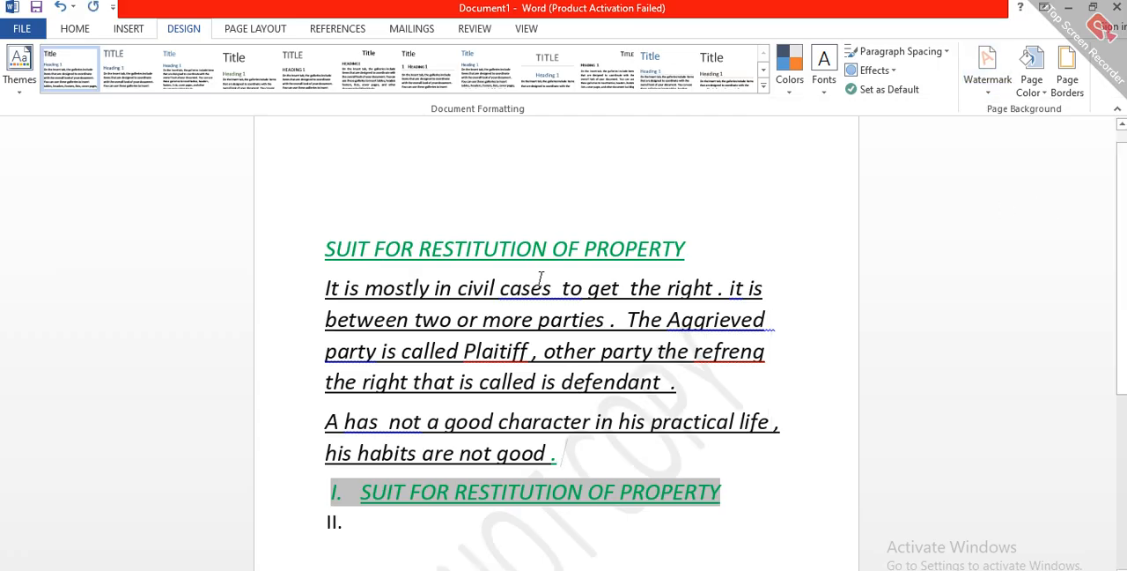
scroll(589, 335, down, 5)
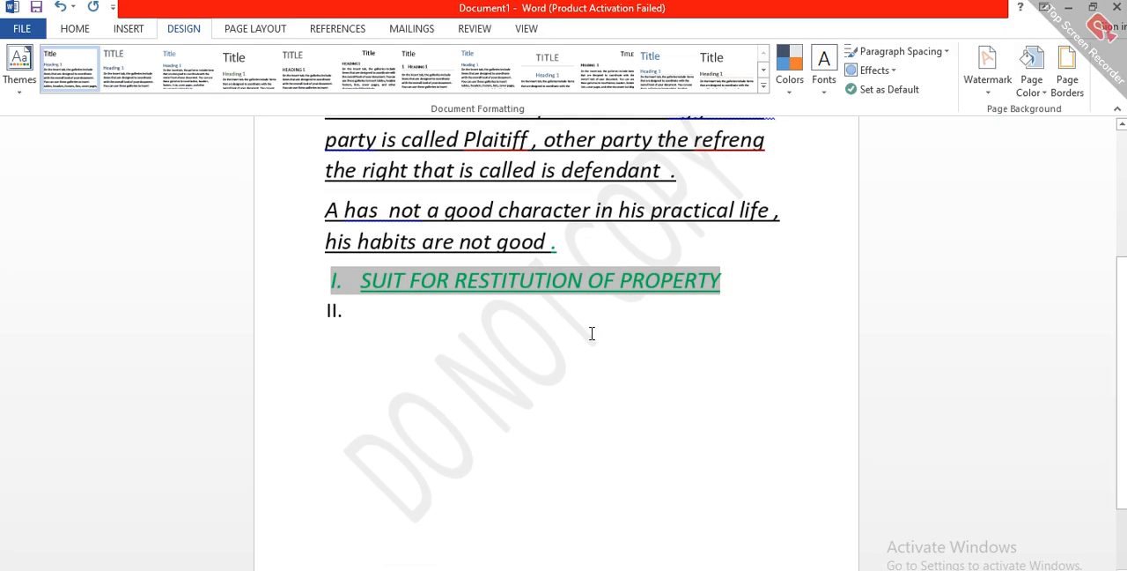
scroll(509, 376, up, 5)
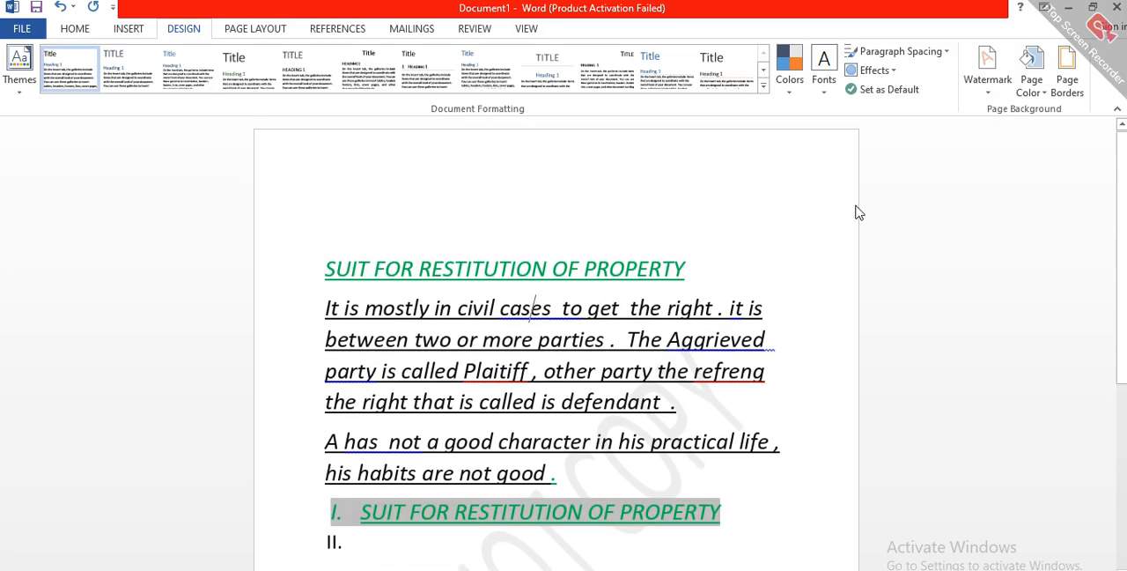
Step: Try standard green as the page color and replace it with standard yellow
click(1045, 88)
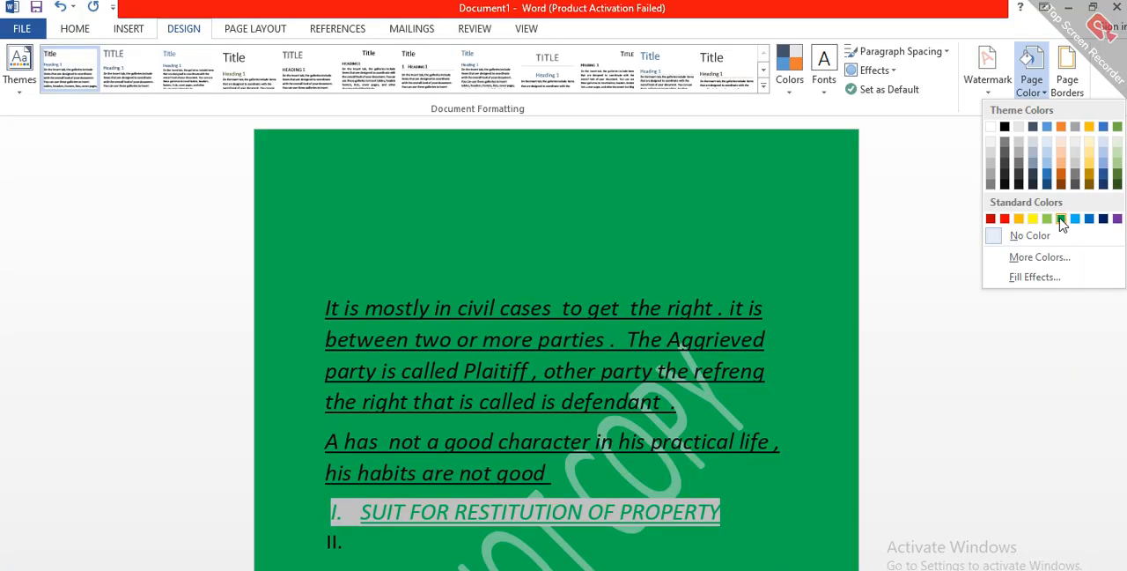
click(1061, 220)
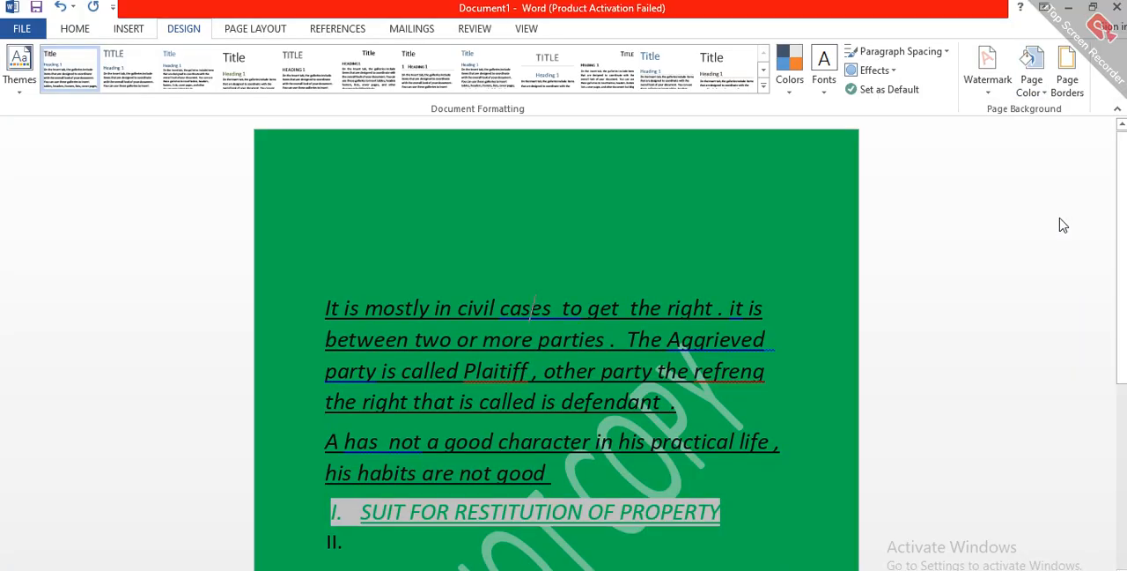
click(1034, 88)
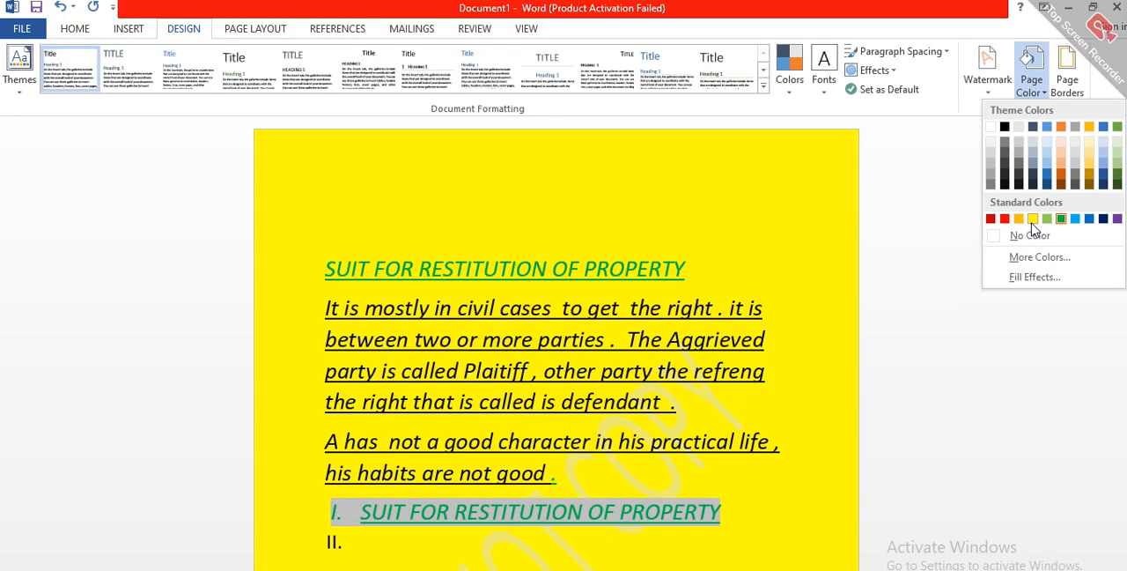
click(1032, 219)
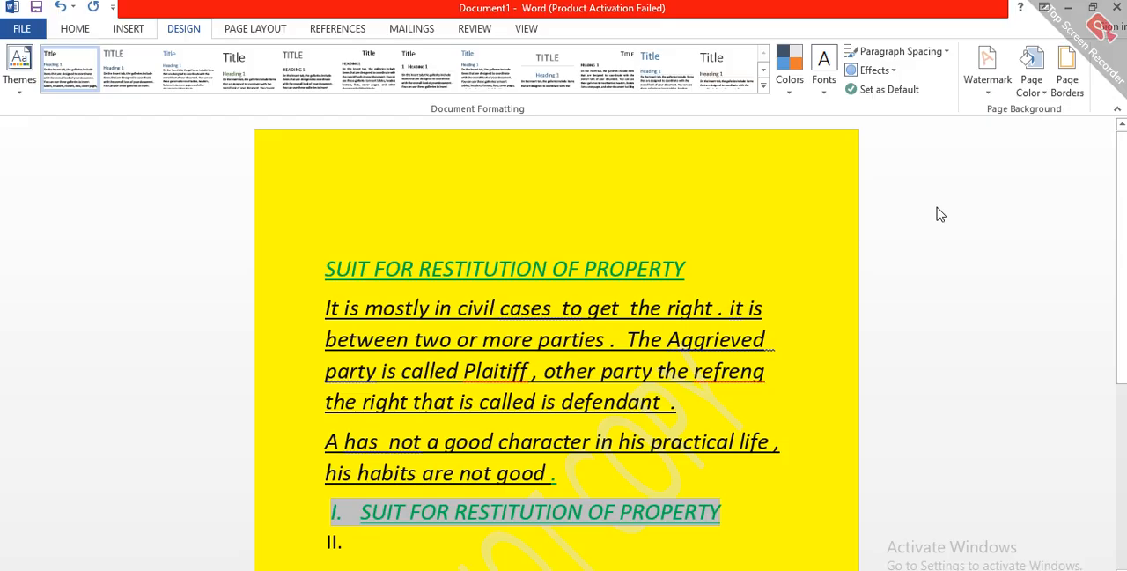
Step: Set up a custom picture watermark with the scale set to 100%
click(987, 83)
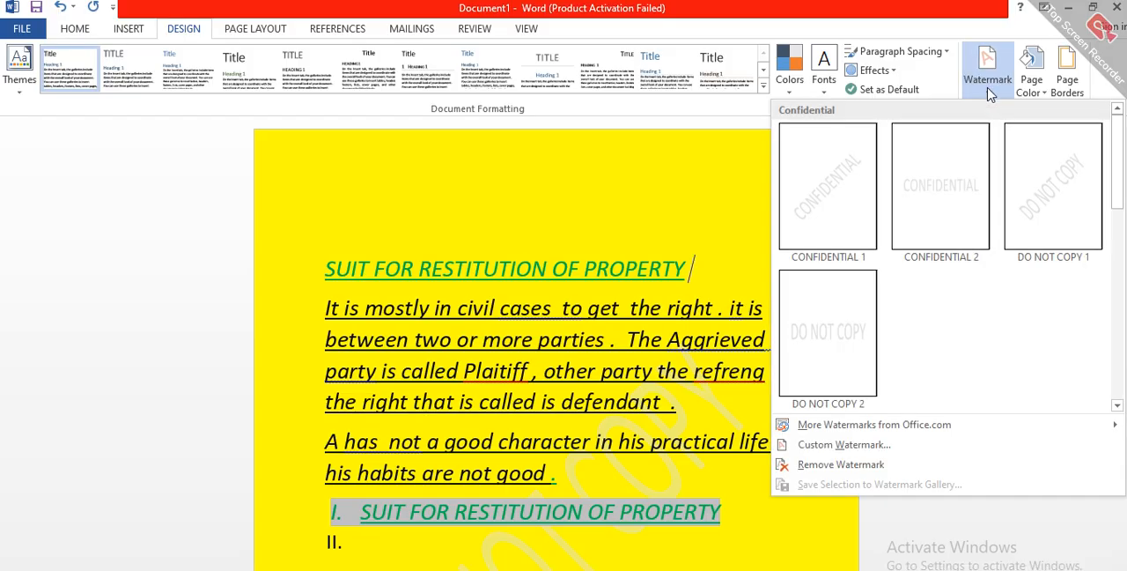
mouse_move(852, 432)
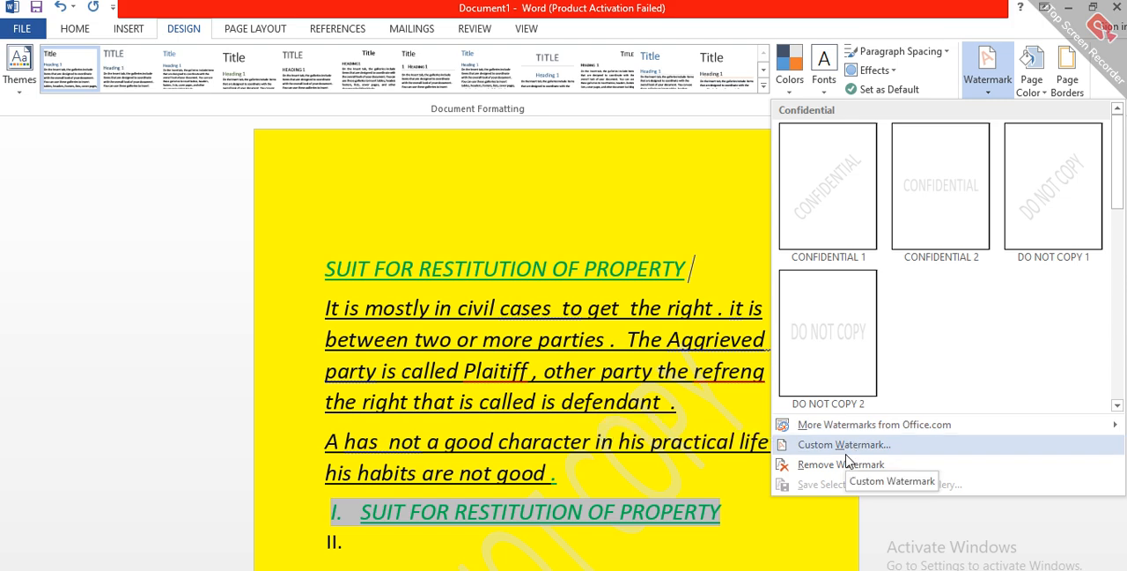
click(845, 449)
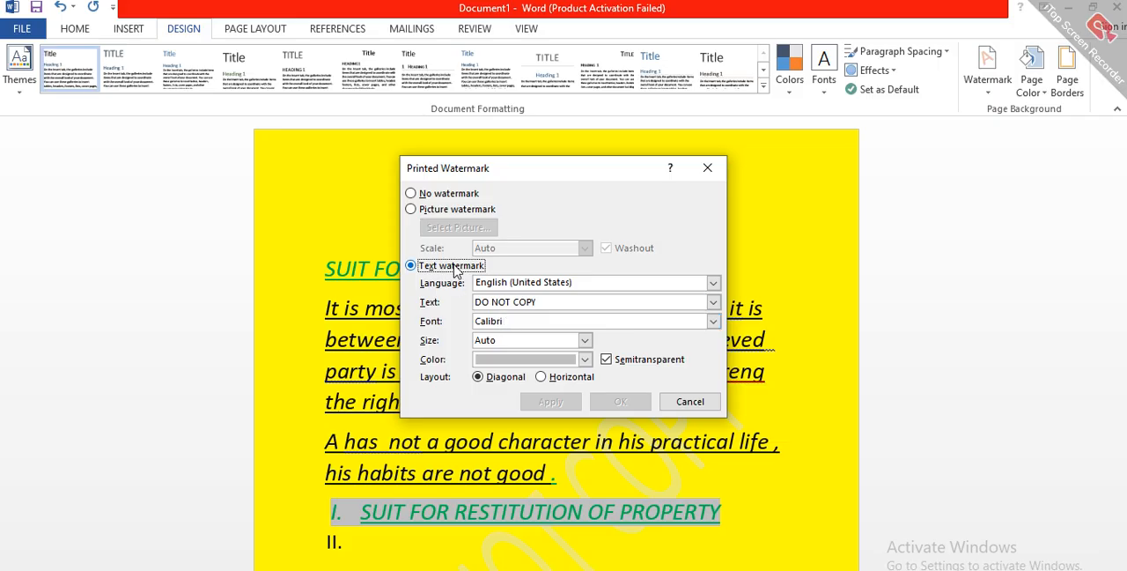
click(411, 211)
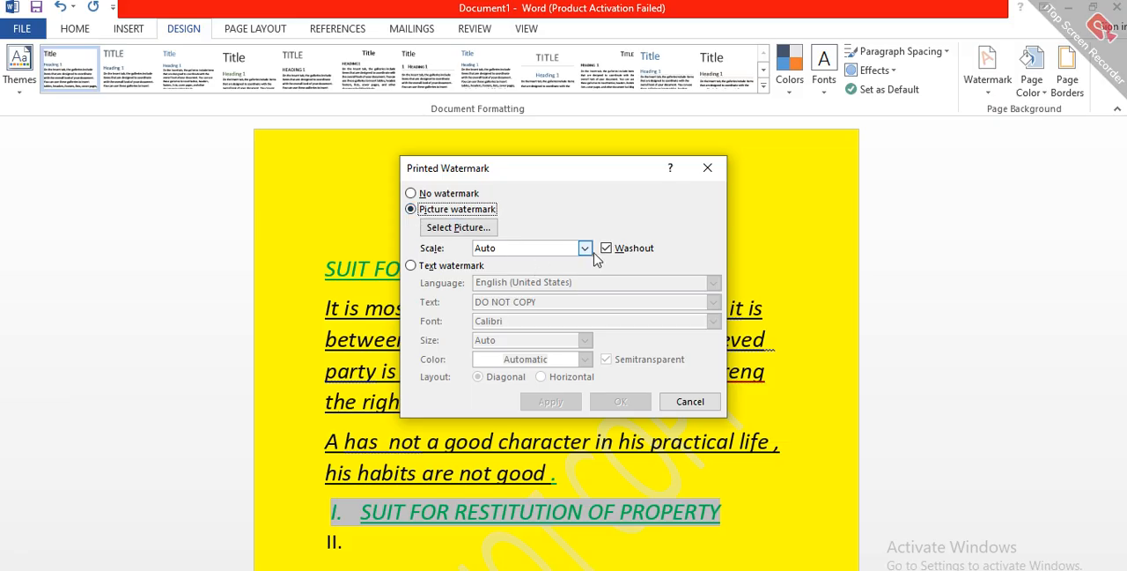
click(584, 250)
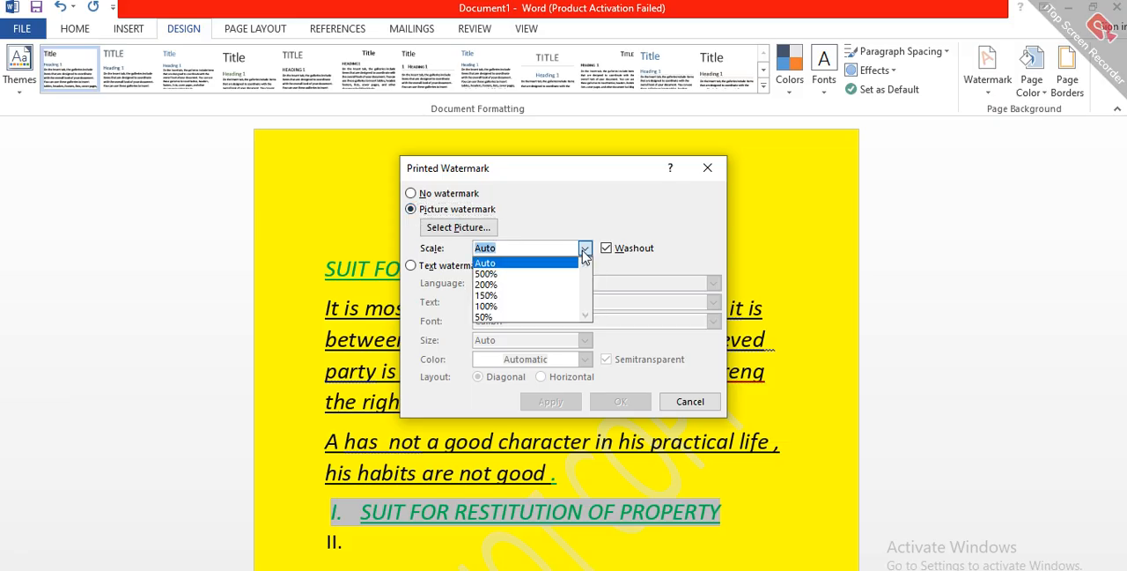
click(541, 306)
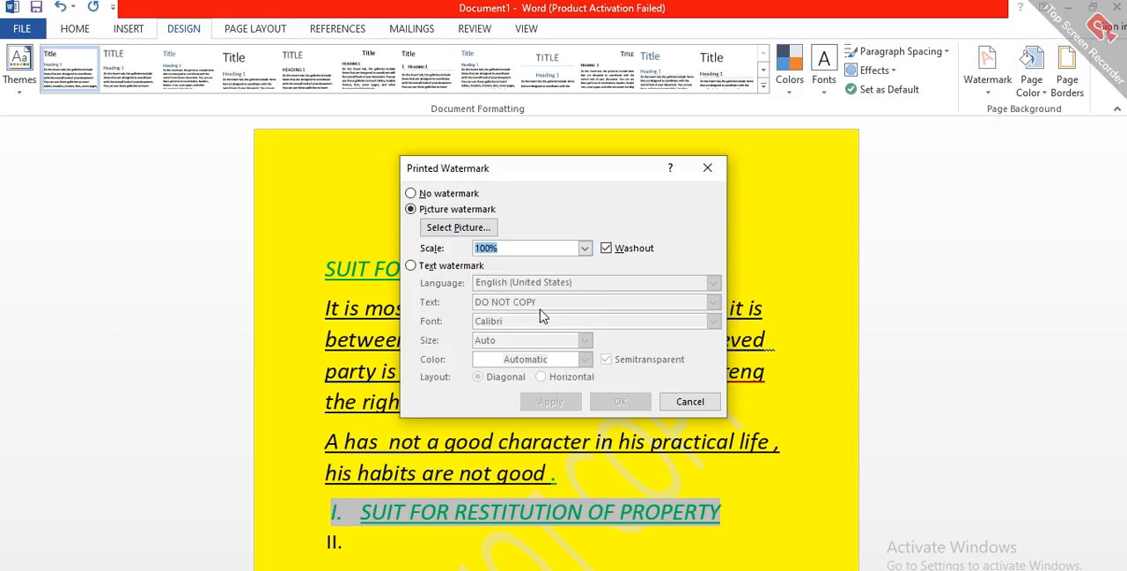
Step: Working offline, choose Gemini_Generated_Image_3398en3398en3398.png from the Downloads folder as the watermark picture and apply the watermark
click(472, 231)
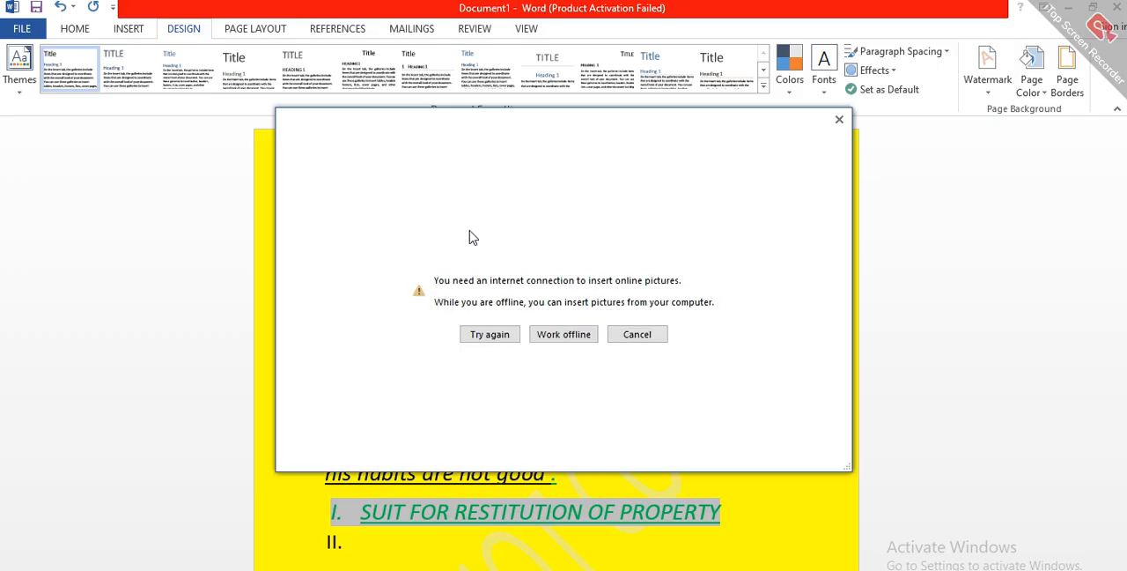
click(561, 336)
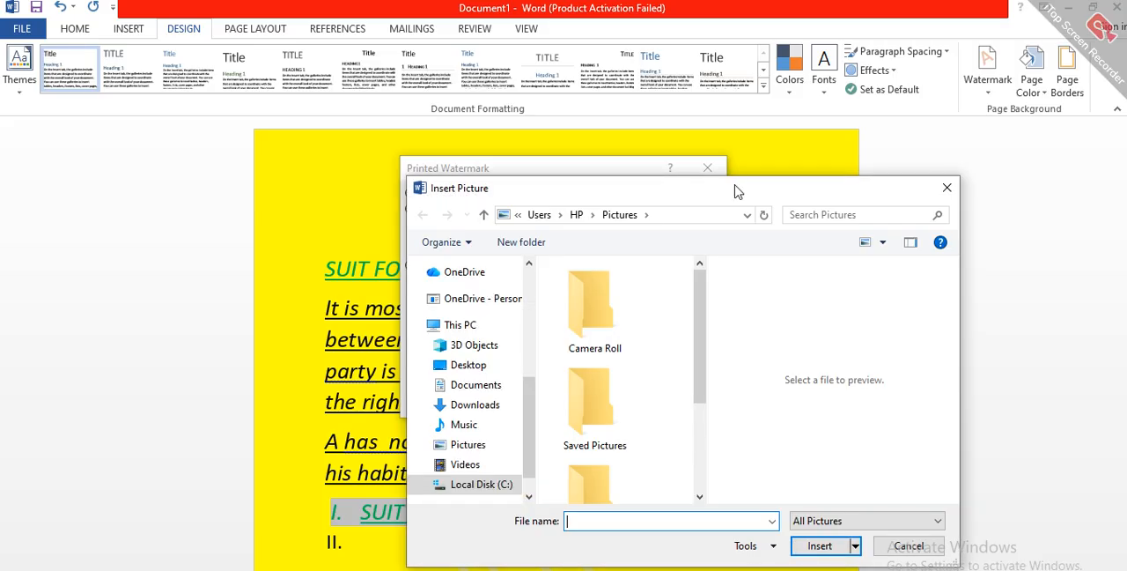
scroll(594, 352, down, 2)
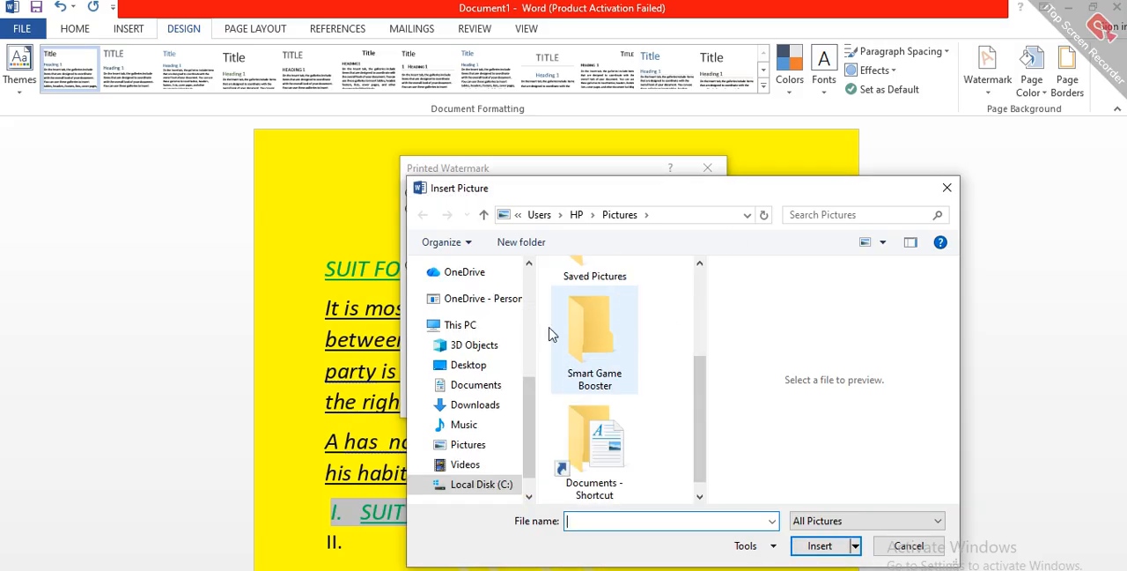
click(476, 385)
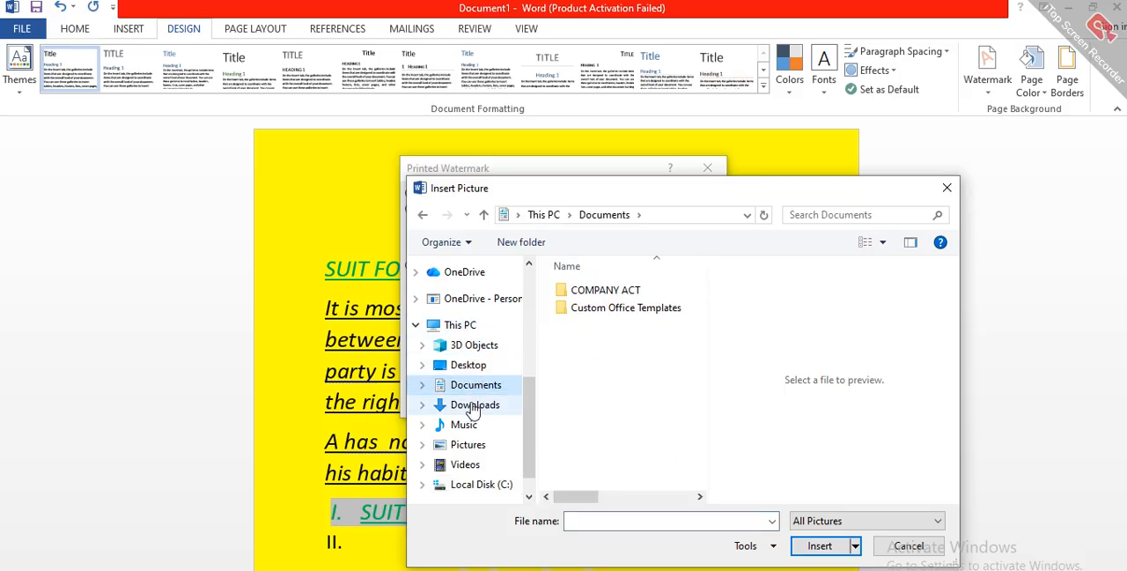
click(474, 407)
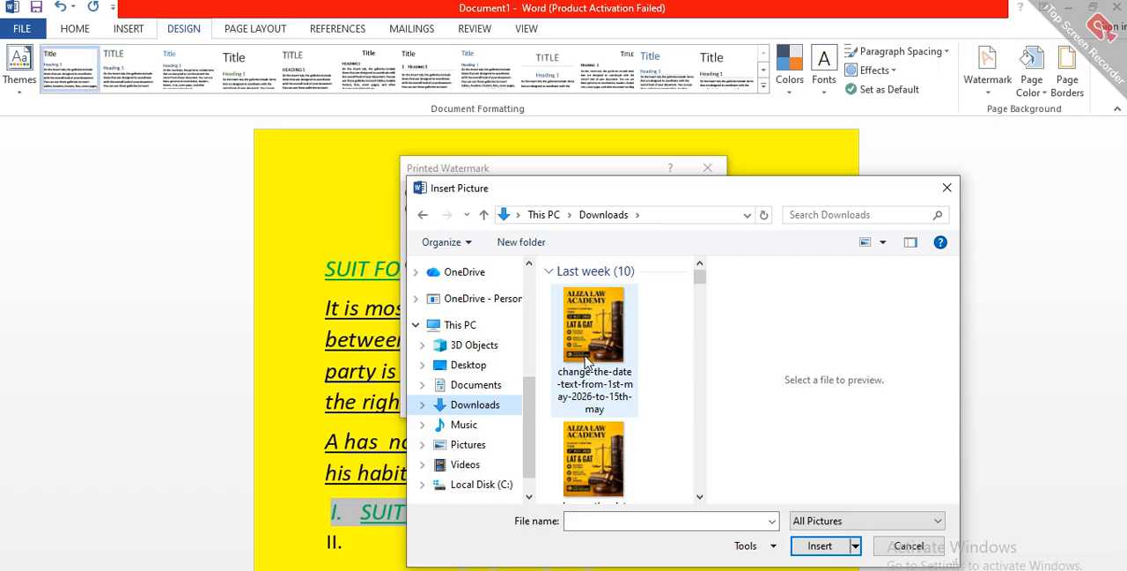
click(699, 495)
click(699, 495)
click(699, 496)
click(700, 497)
click(699, 497)
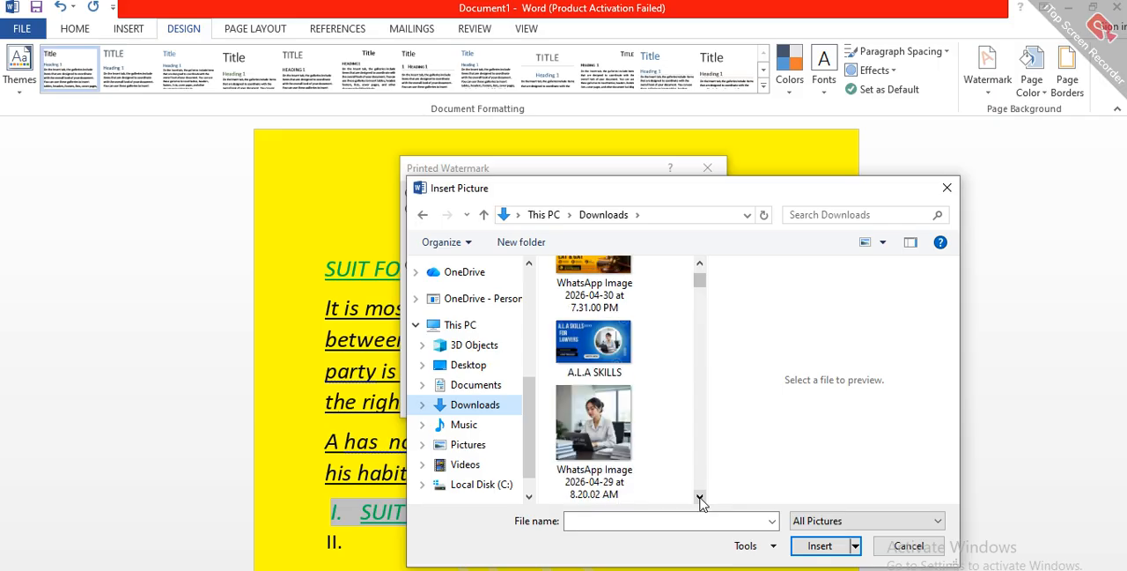
click(699, 496)
click(699, 497)
click(699, 497)
click(699, 496)
click(700, 497)
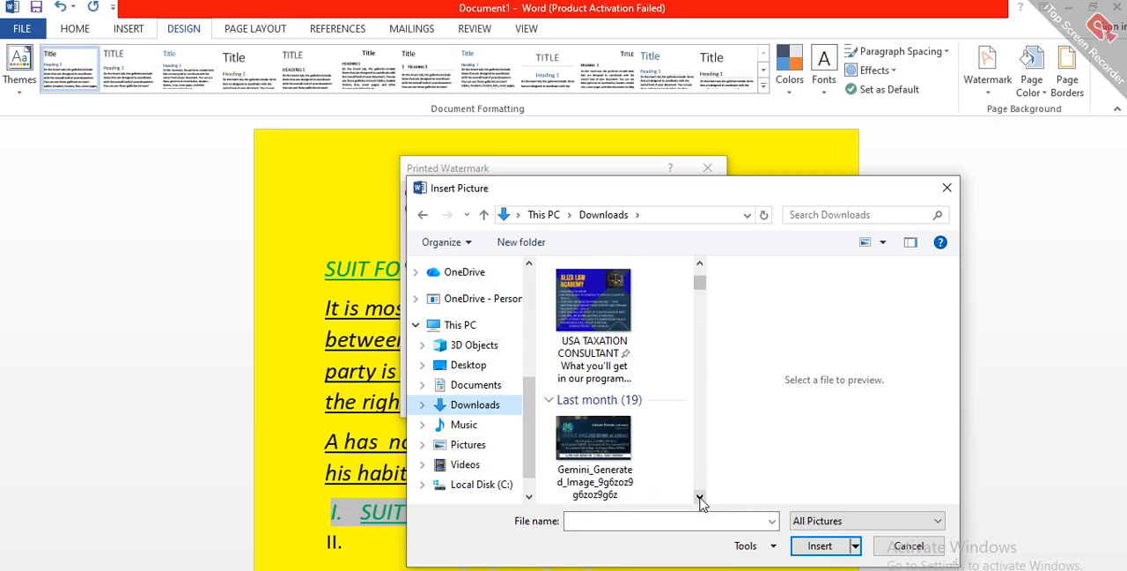
click(700, 497)
click(699, 497)
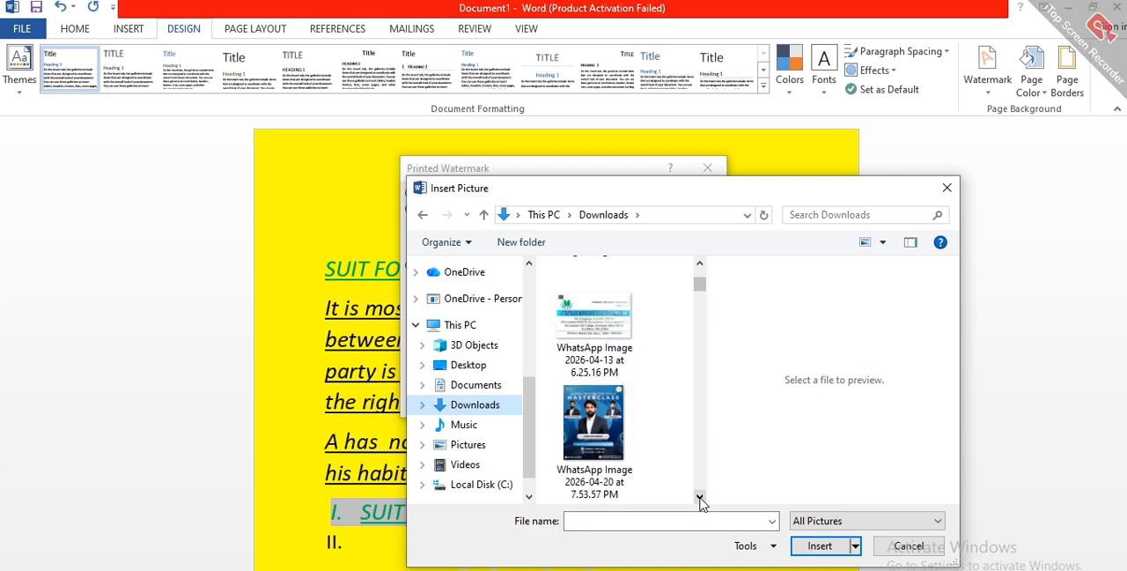
click(699, 497)
click(700, 497)
click(699, 497)
click(699, 497)
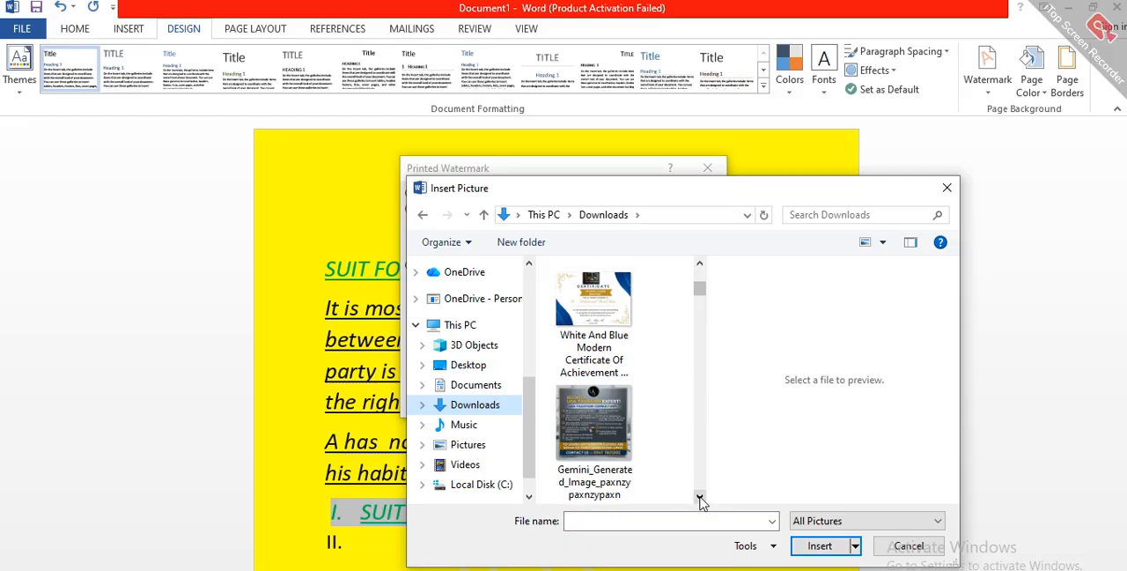
click(699, 496)
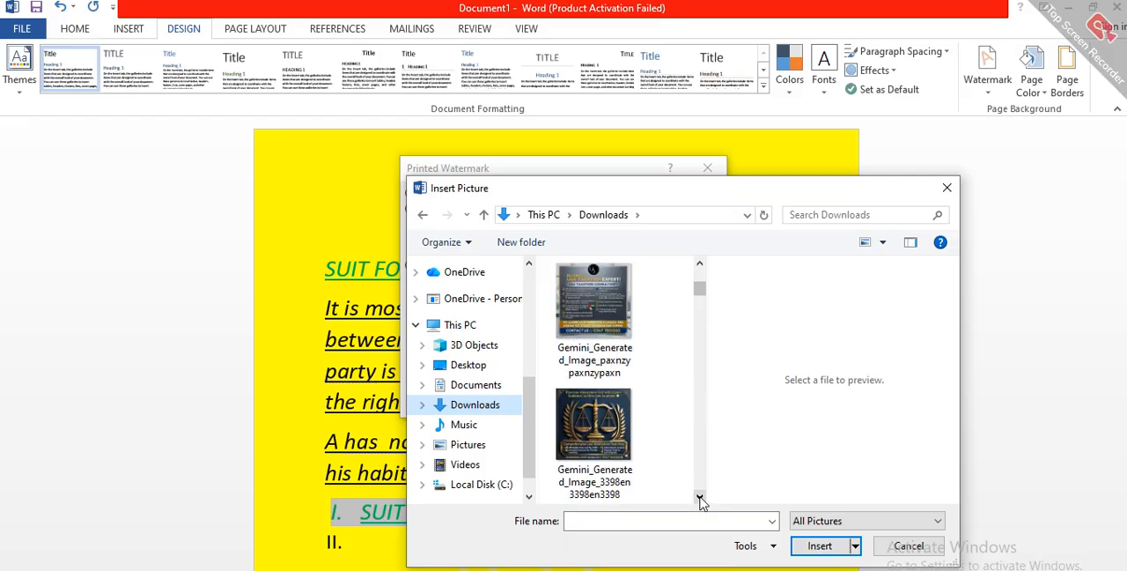
click(614, 449)
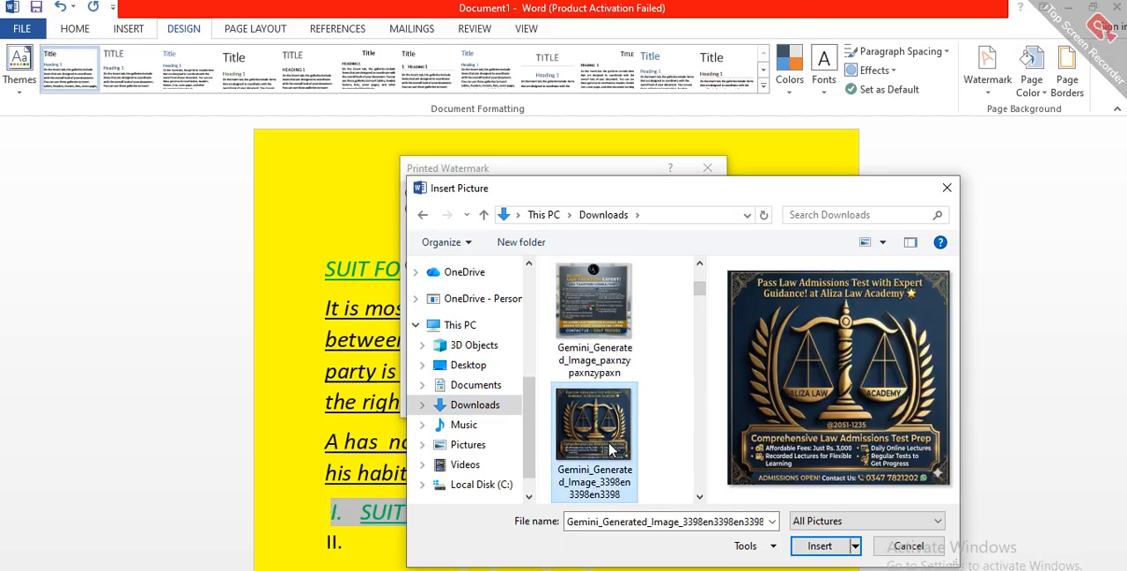
click(818, 545)
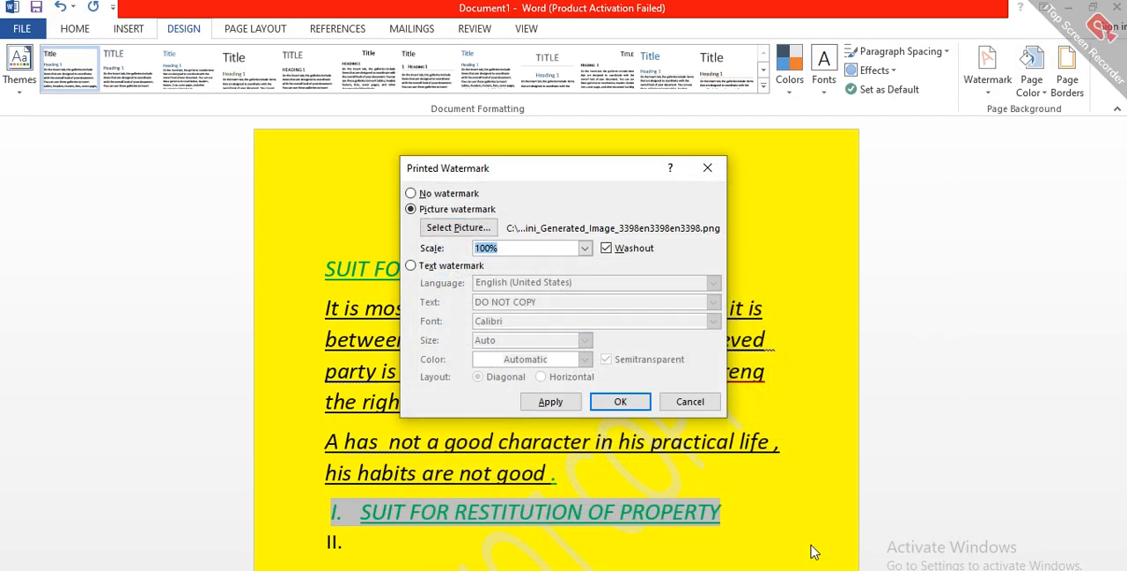
click(615, 402)
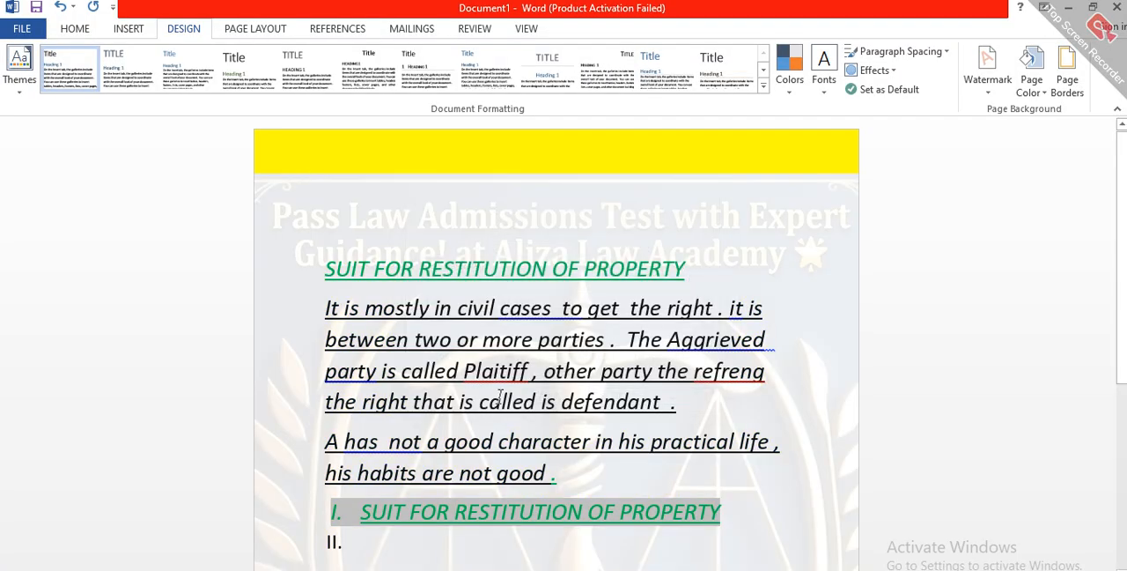